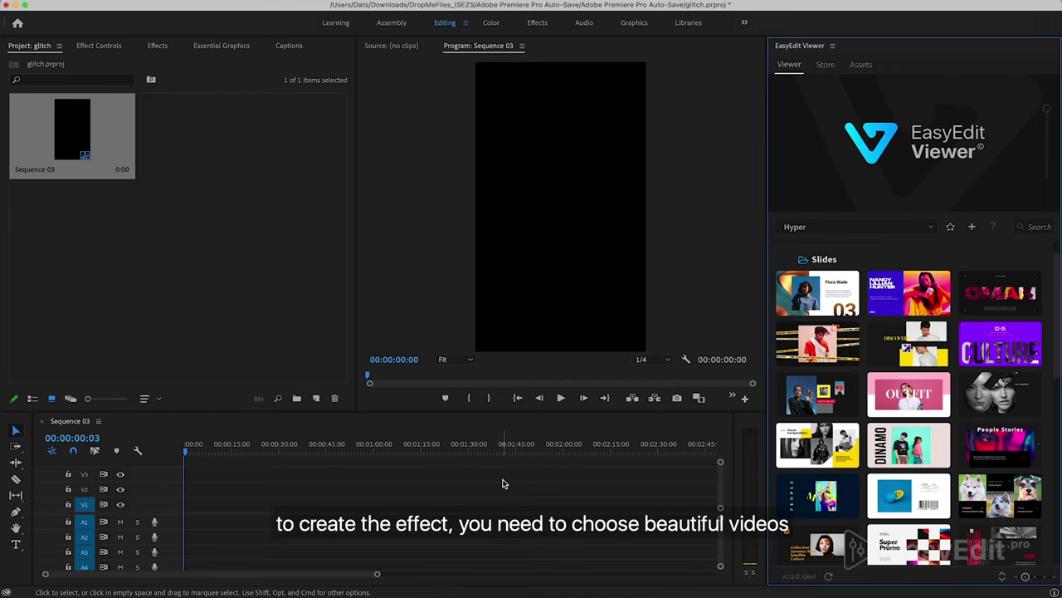
Open the EasyEdit Assets library, switch it to Videos and search for "space".
{"action": "left_click", "coordinate": [861, 66]}
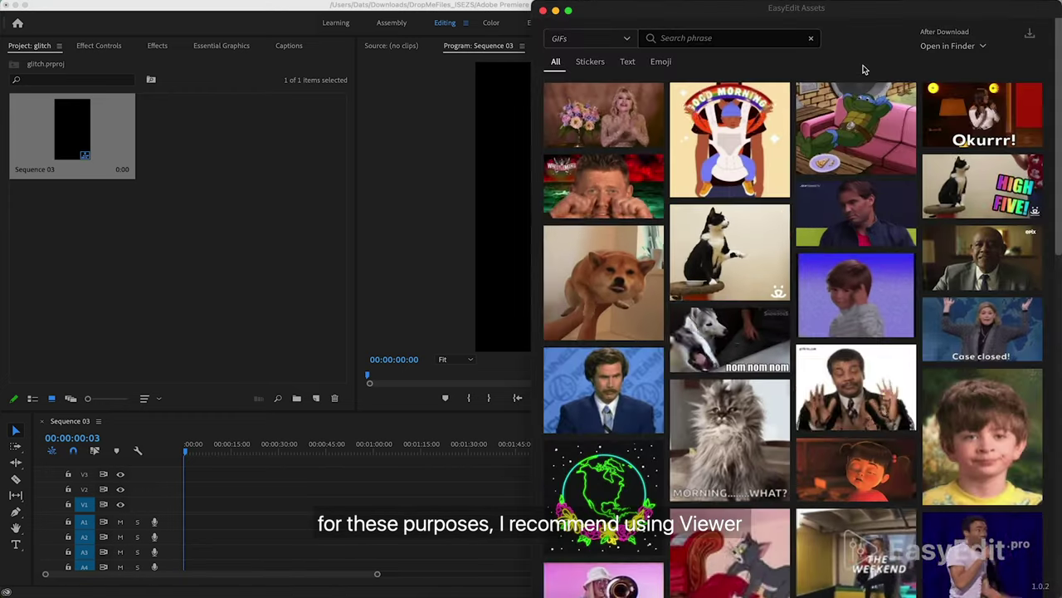
{"action": "left_click", "coordinate": [621, 42]}
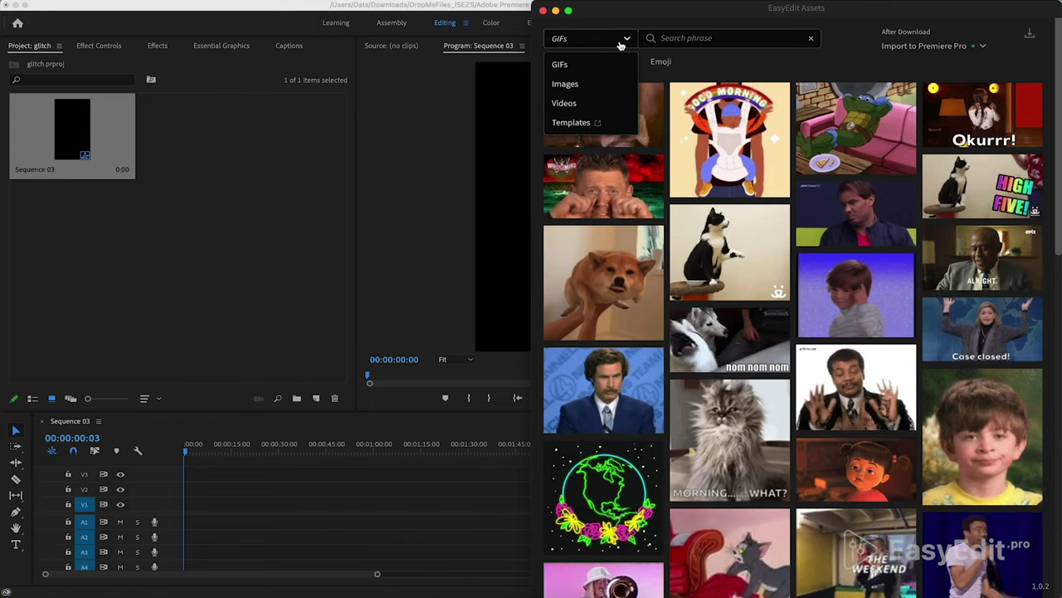
{"action": "left_click", "coordinate": [601, 104]}
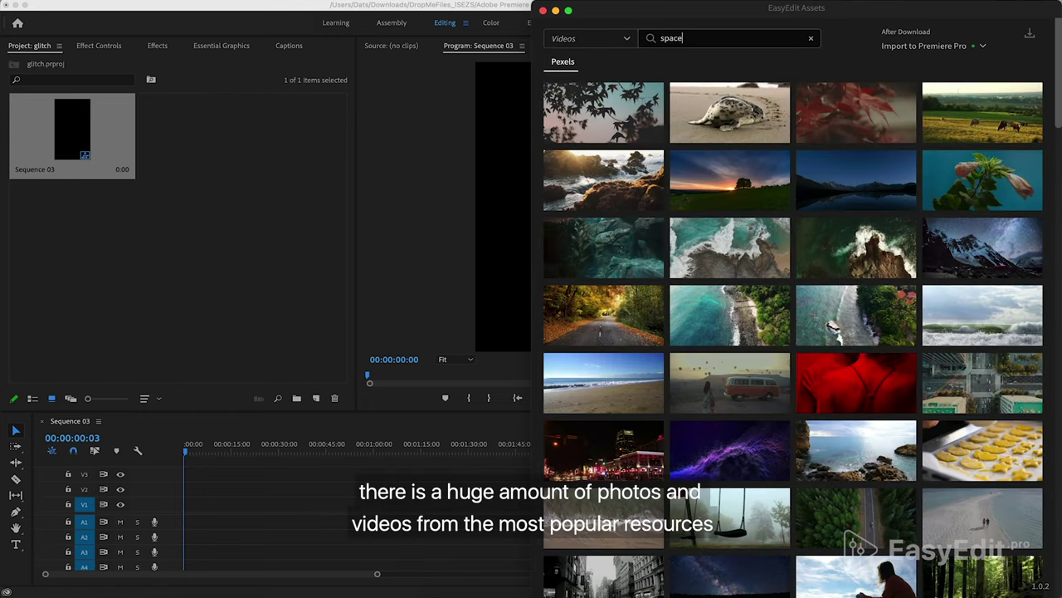
{"action": "type", "text": "space"}
{"action": "key", "text": "Return"}
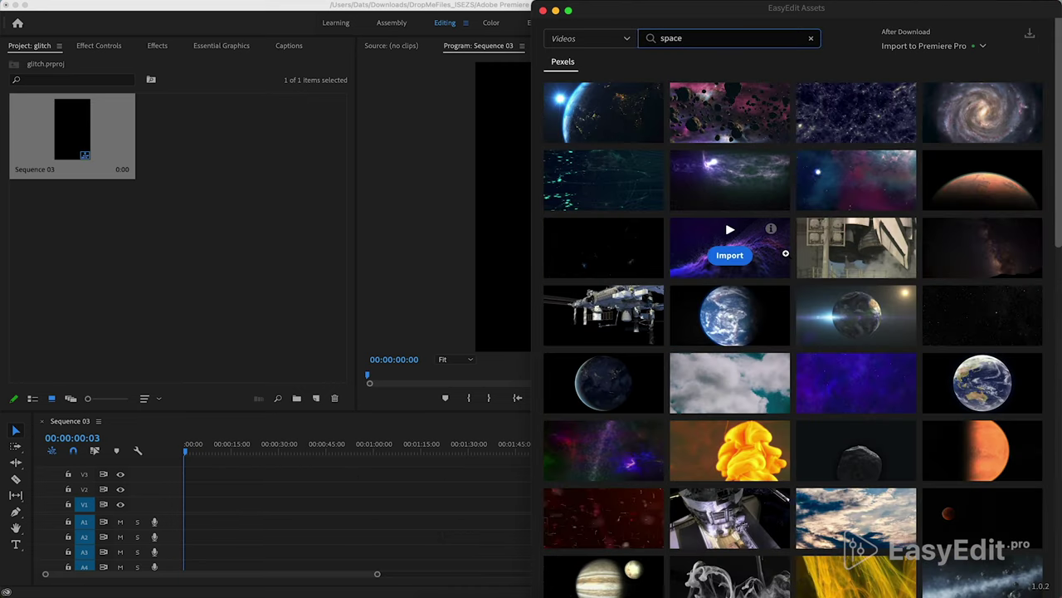
Find the video of a person holding an astronaut helmet, preview it and import it into the sequence.
{"action": "scroll", "coordinate": [793, 239], "scroll_direction": "down", "scroll_amount": 10}
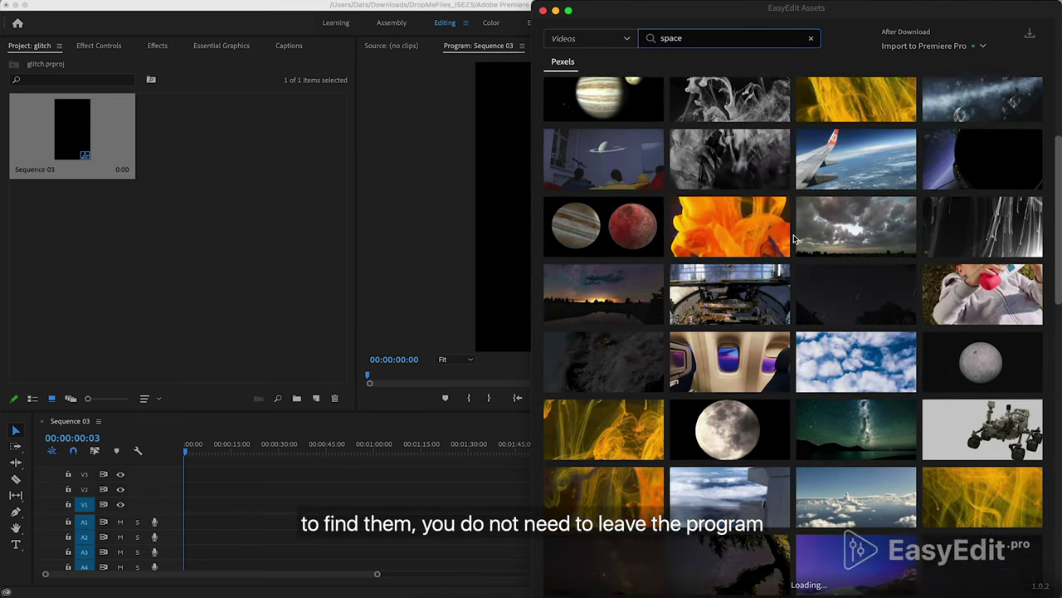
{"action": "scroll", "coordinate": [793, 239], "scroll_direction": "down", "scroll_amount": 5}
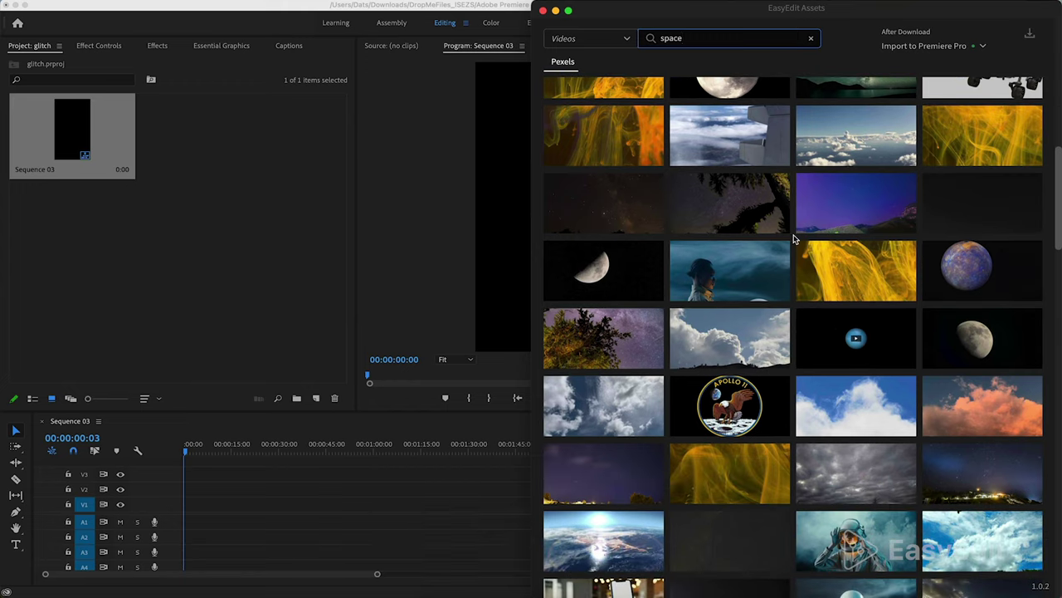
{"action": "left_click", "coordinate": [731, 256]}
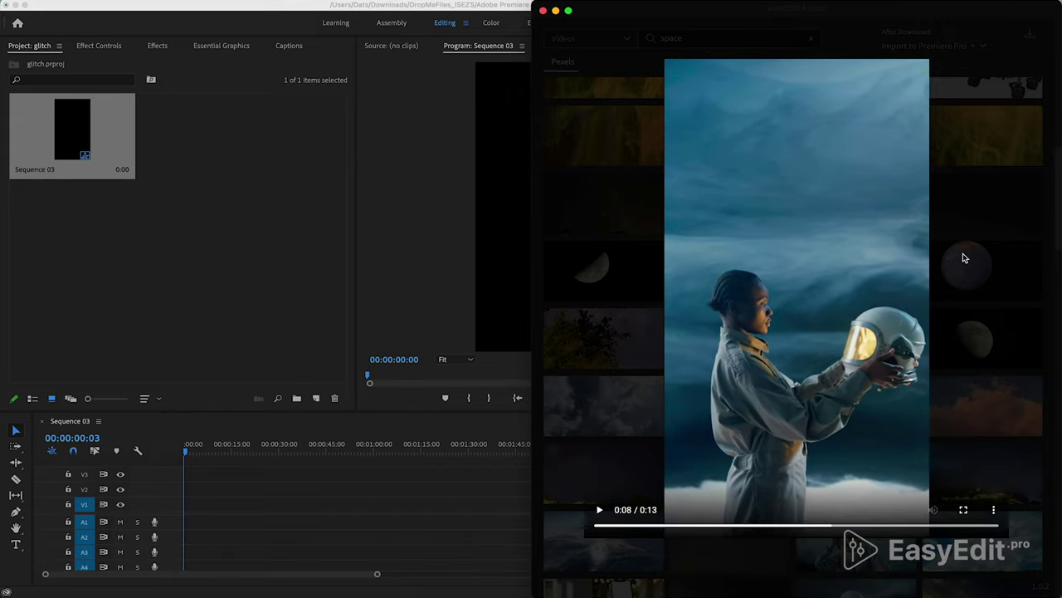
{"action": "left_click", "coordinate": [849, 590]}
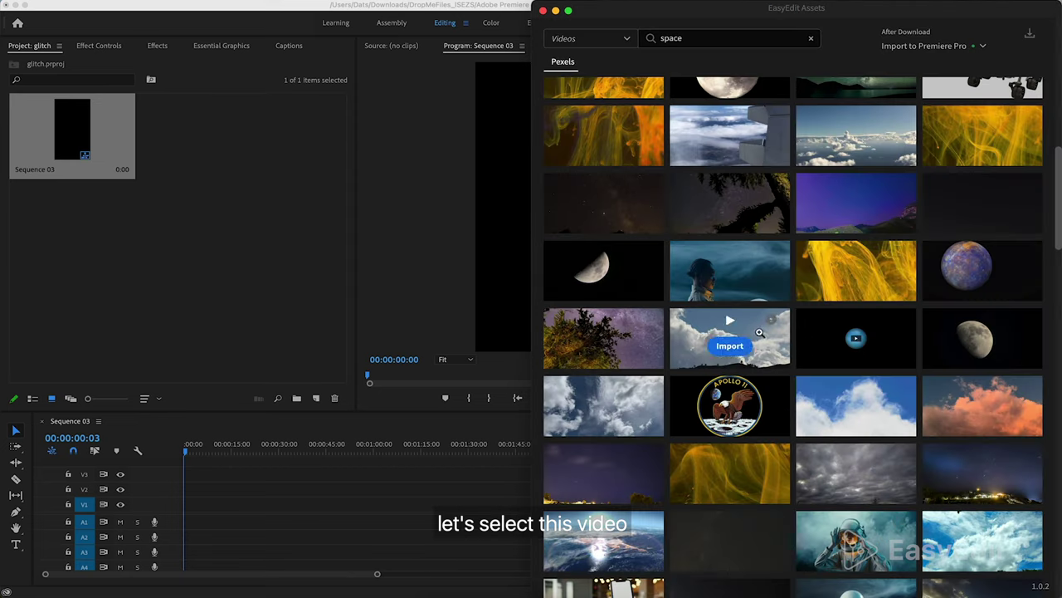
{"action": "left_click", "coordinate": [732, 280]}
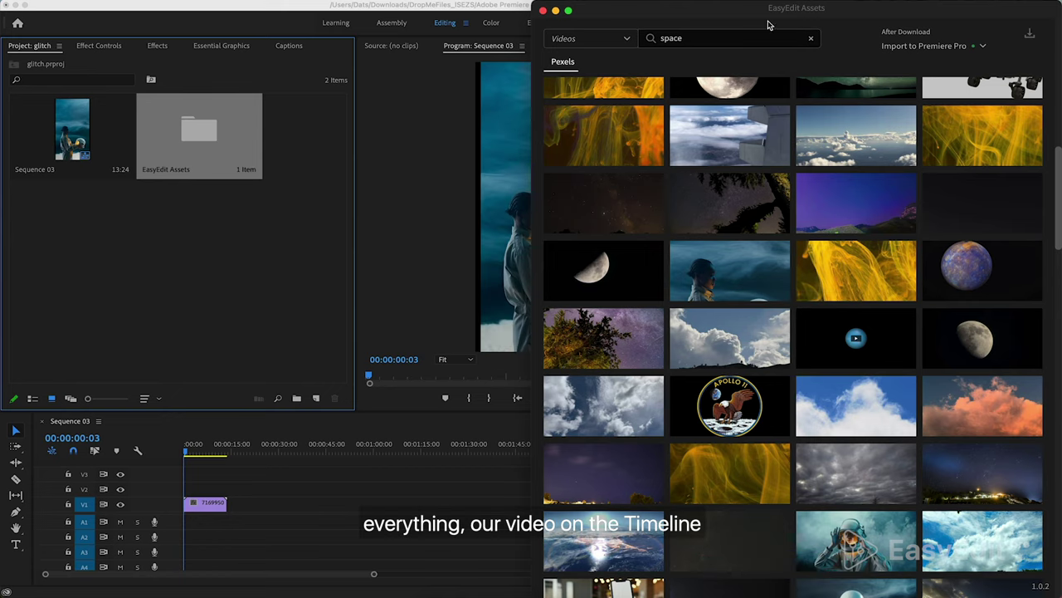
Clear the previous search phrase and search the video library for "ice".
{"action": "left_click", "coordinate": [811, 37]}
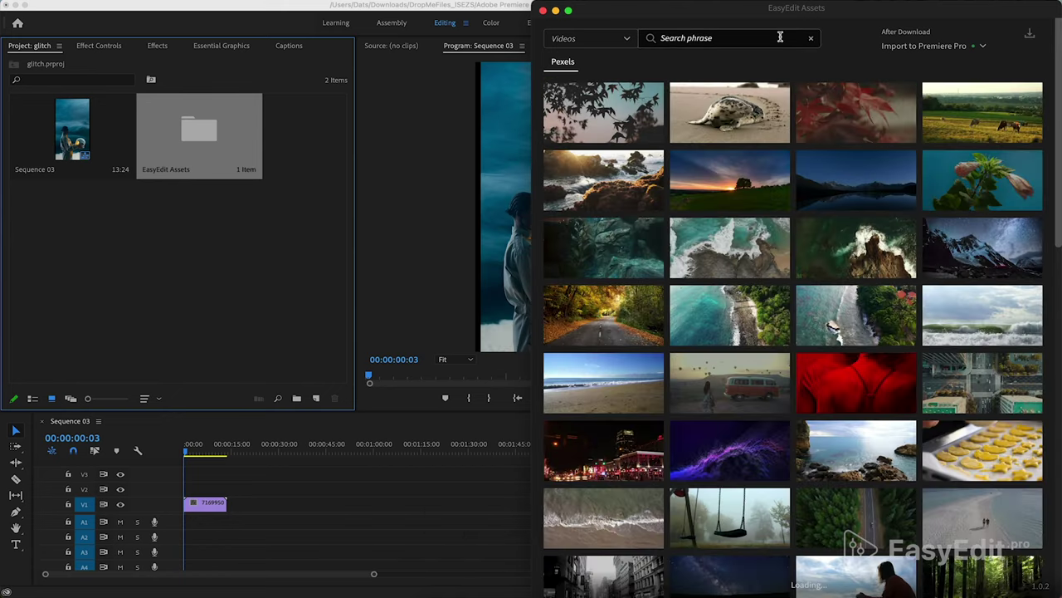
{"action": "left_click", "coordinate": [780, 37]}
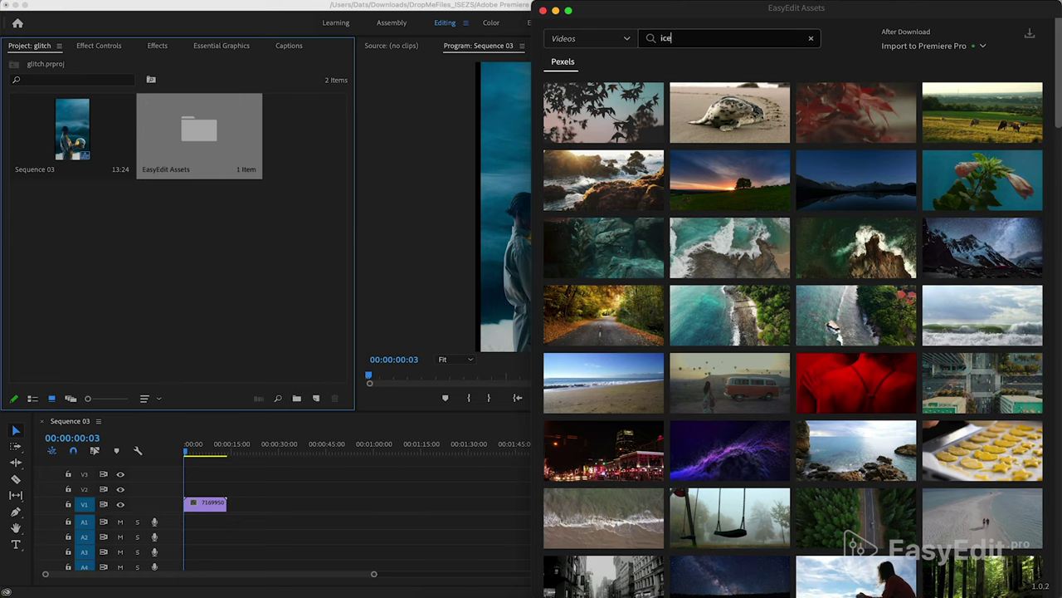
{"action": "key", "text": "Return"}
Find the vertical video of feet walking on cracked ice, preview it and import it into the sequence.
{"action": "mouse_move", "coordinate": [848, 340]}
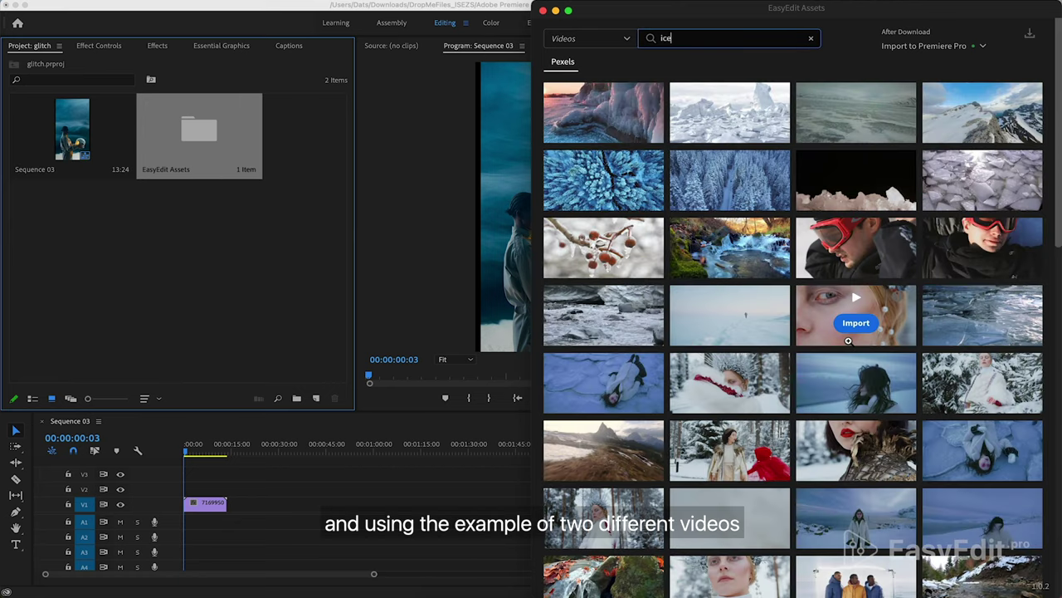
{"action": "scroll", "coordinate": [848, 340], "scroll_direction": "down", "scroll_amount": 15}
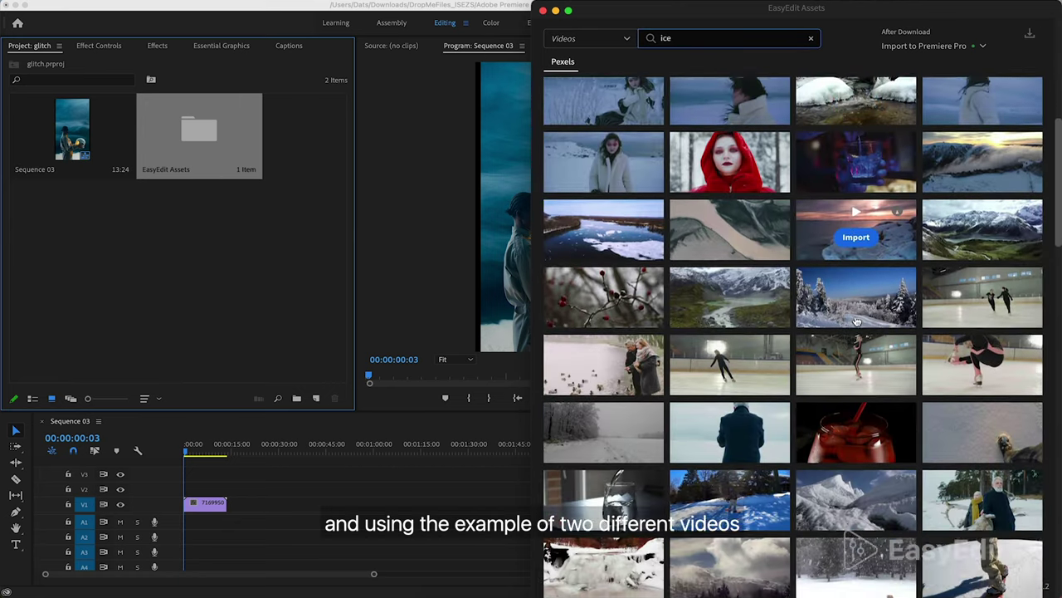
{"action": "scroll", "coordinate": [856, 321], "scroll_direction": "down", "scroll_amount": 10}
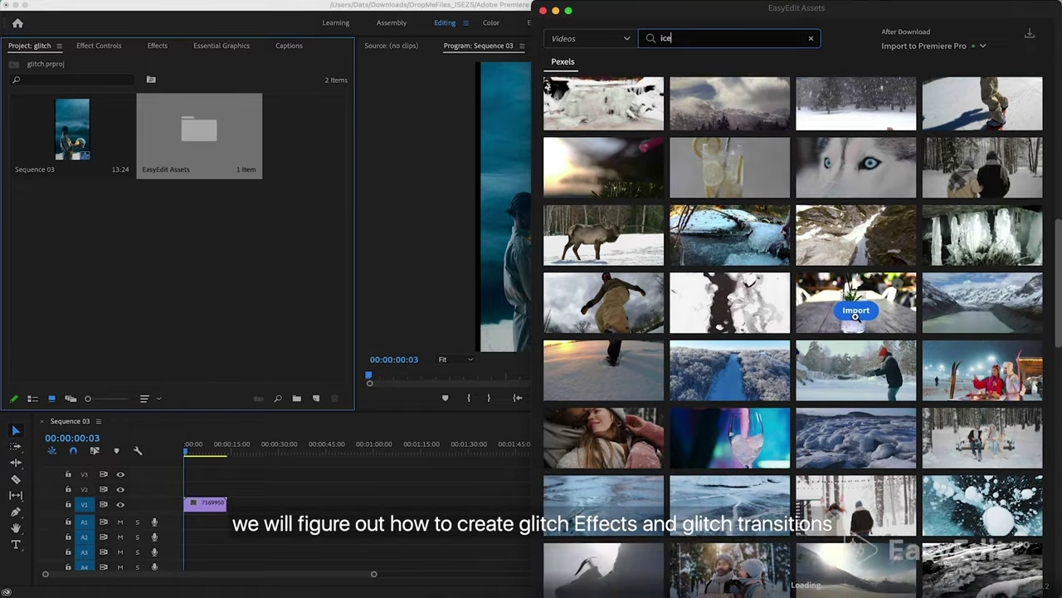
{"action": "scroll", "coordinate": [855, 316], "scroll_direction": "down", "scroll_amount": 4}
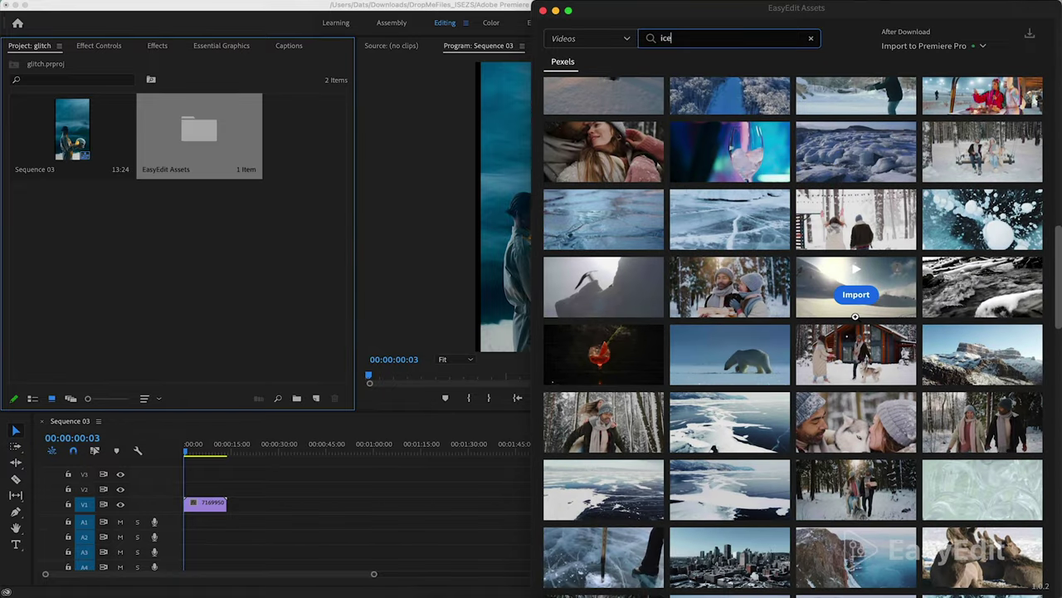
{"action": "scroll", "coordinate": [854, 316], "scroll_direction": "down", "scroll_amount": 10}
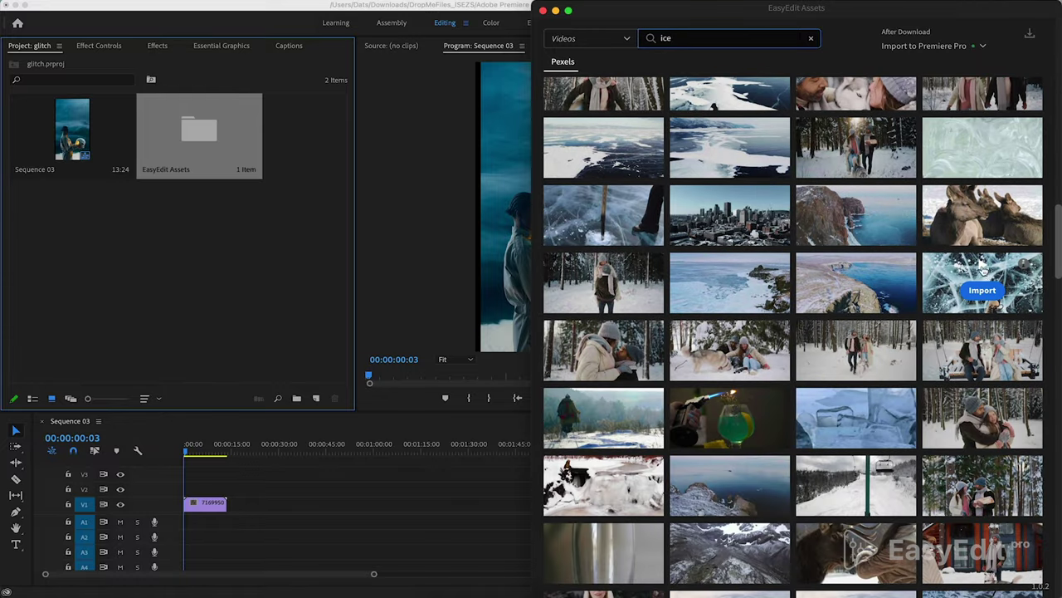
{"action": "left_click", "coordinate": [984, 266]}
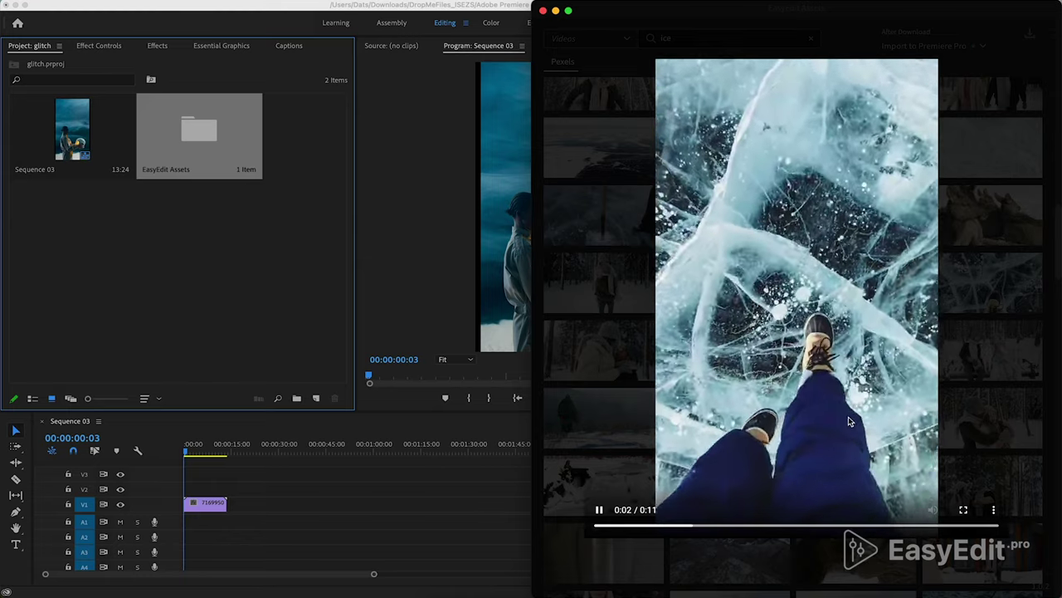
{"action": "left_click", "coordinate": [861, 539]}
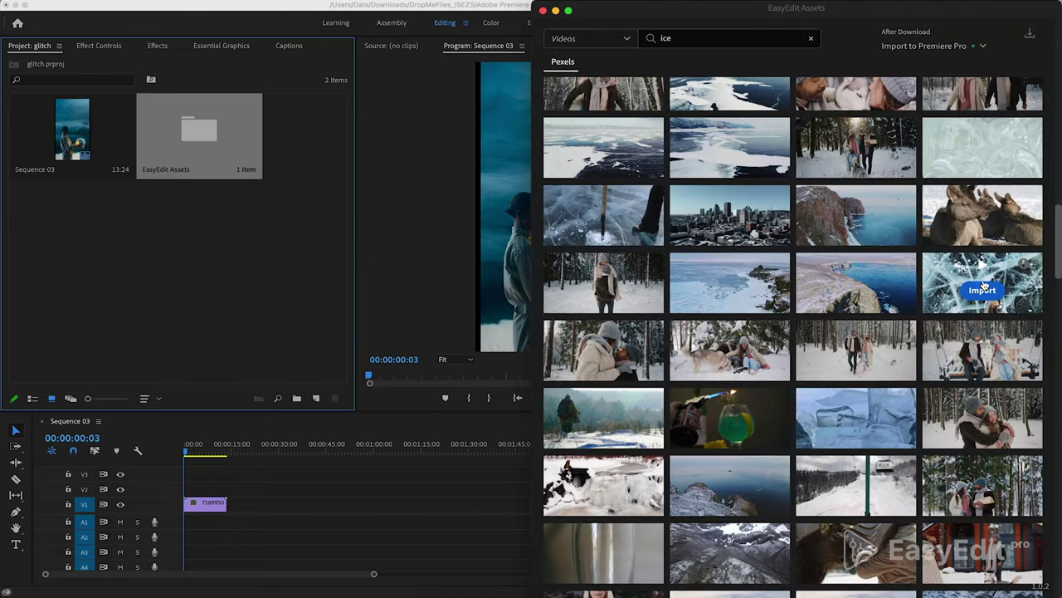
{"action": "left_click", "coordinate": [982, 290]}
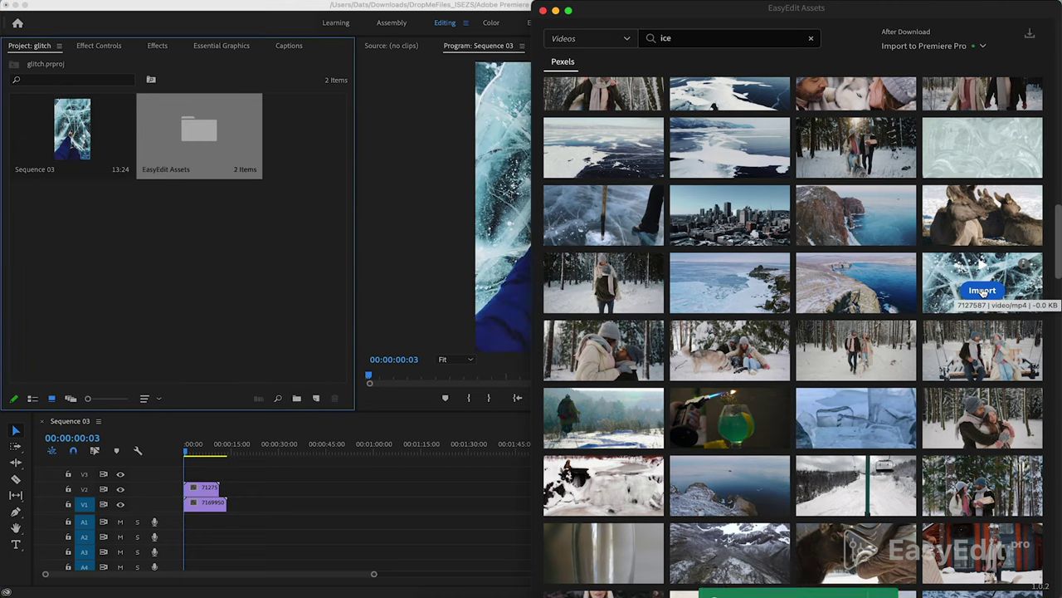
Return to the timeline and move the ice clip from V2 to V1, directly after the astronaut clip.
{"action": "left_click", "coordinate": [257, 477]}
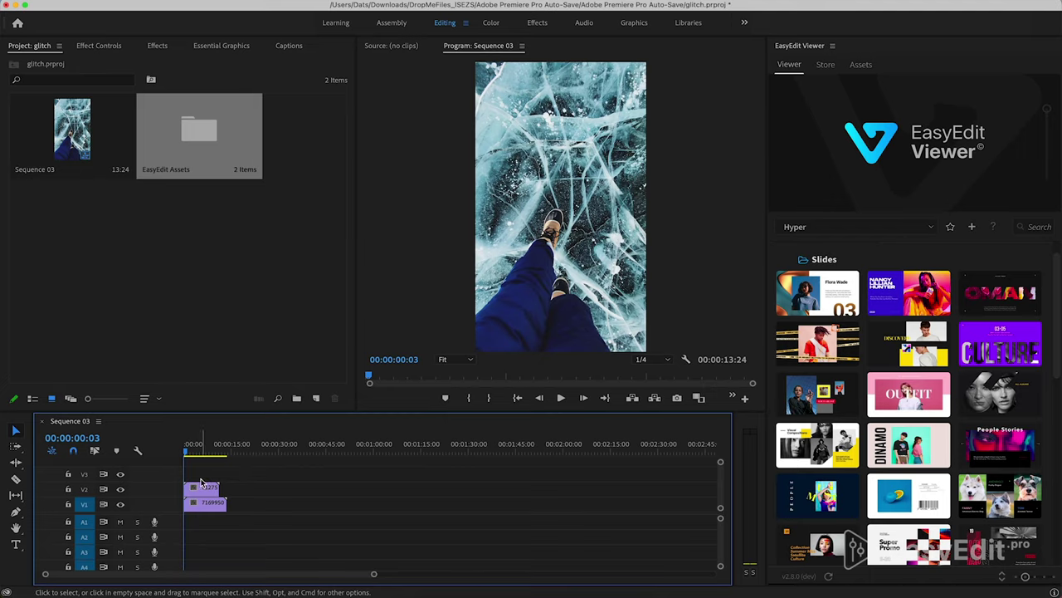
{"action": "left_click_drag", "start_coordinate": [205, 490], "coordinate": [249, 501]}
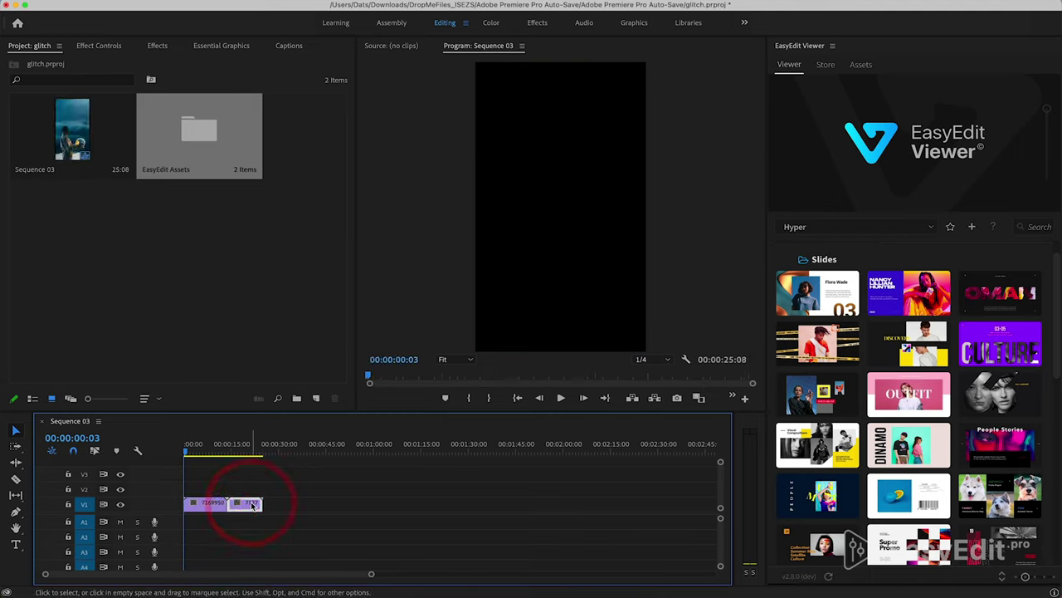
Set the astronaut clip's Scale to 108 to fill the frame, and play back the ice clip to check it.
{"action": "left_click", "coordinate": [215, 450]}
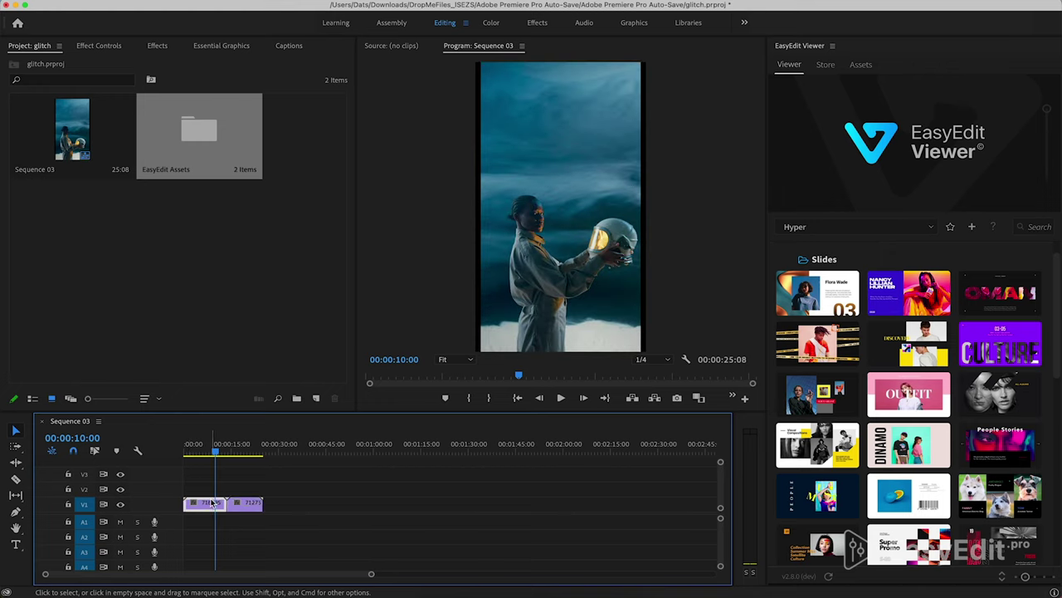
{"action": "left_click", "coordinate": [100, 46]}
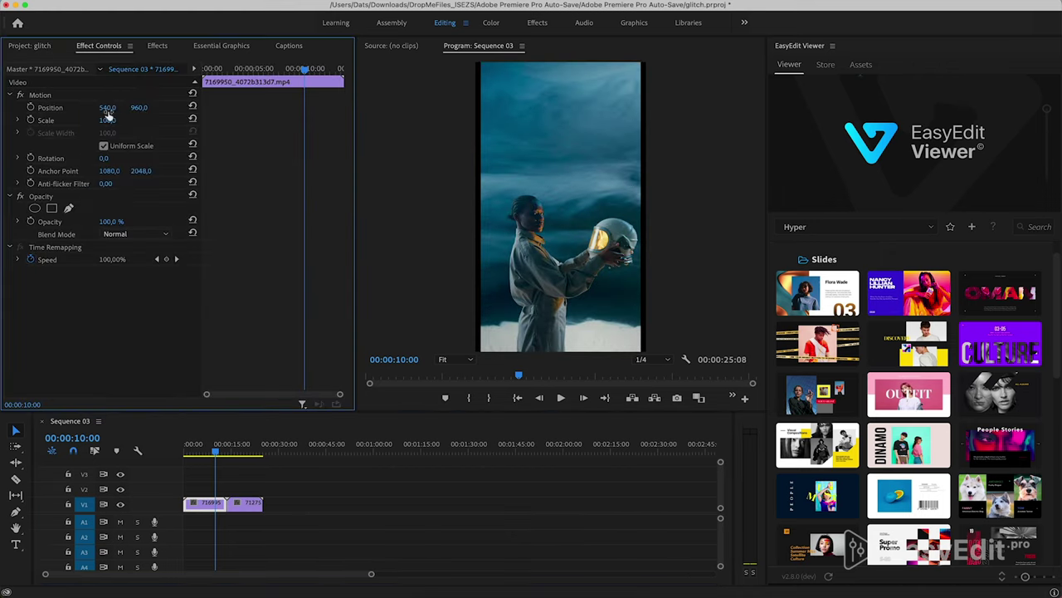
{"action": "left_click_drag", "start_coordinate": [108, 121], "coordinate": [116, 121]}
{"action": "left_click", "coordinate": [232, 452]}
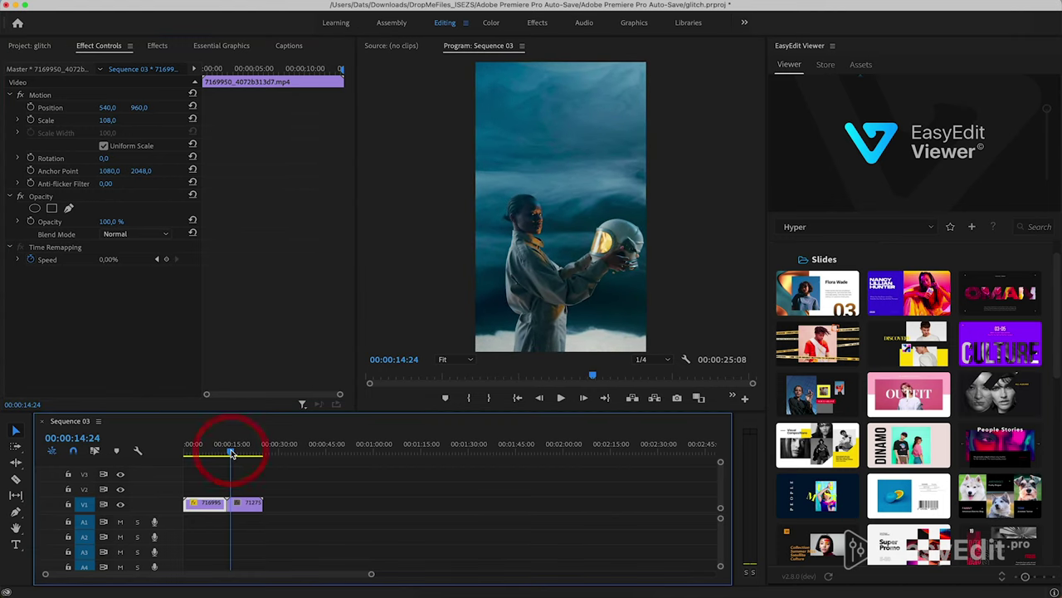
{"action": "key", "text": "space"}
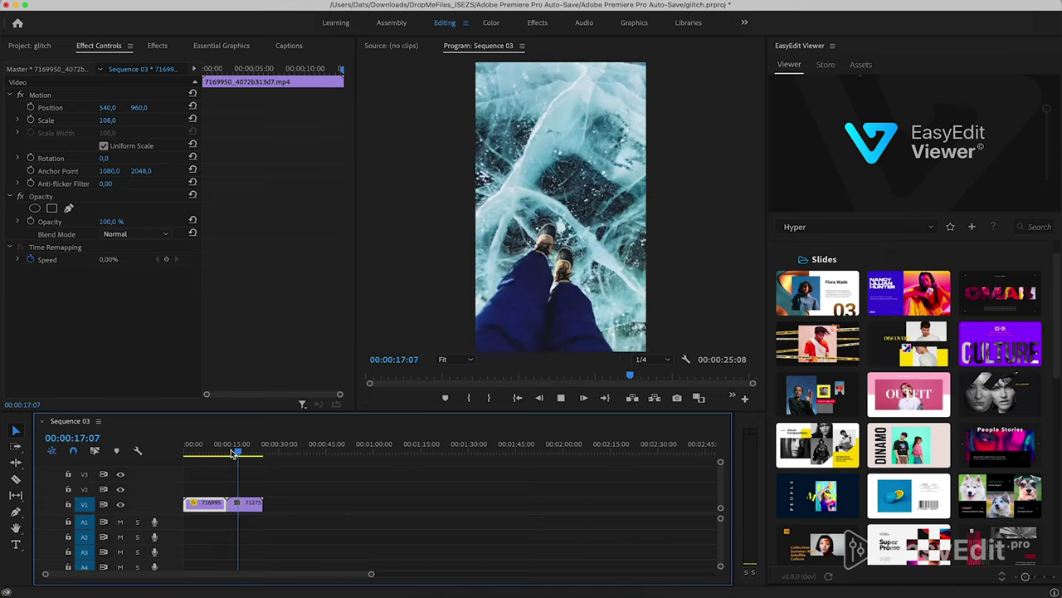
{"action": "key", "text": "space"}
Search the effects for "glit" and apply VR Digital Glitch to the astronaut clip.
{"action": "left_click", "coordinate": [208, 451]}
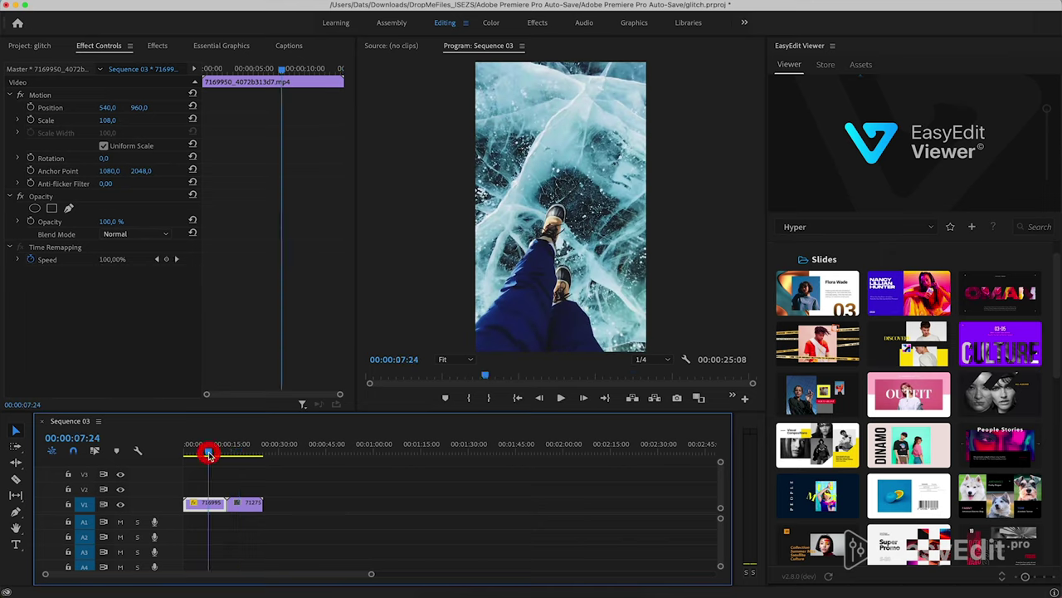
{"action": "left_click", "coordinate": [164, 47]}
{"action": "left_click", "coordinate": [115, 60]}
{"action": "type", "text": "glit"}
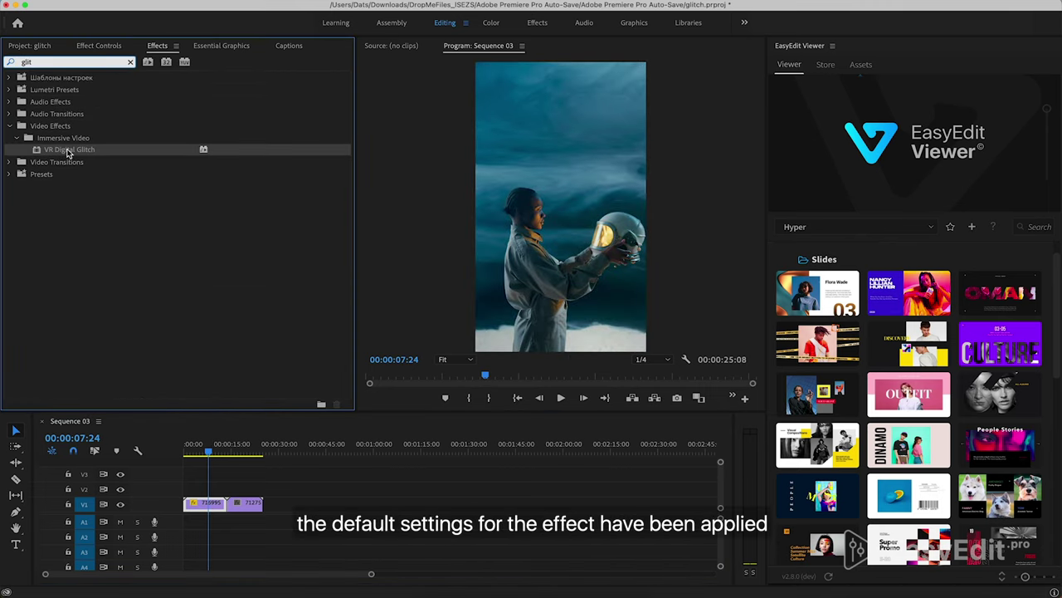
{"action": "double_click", "coordinate": [66, 153]}
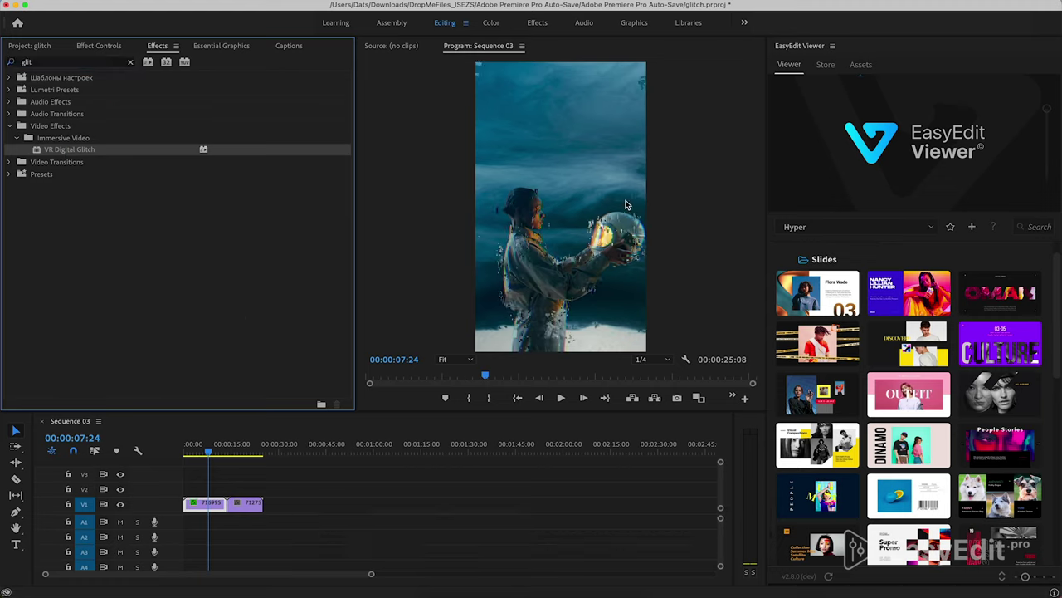
In the astronaut clip's VR Digital Glitch distortion settings, set Color Distortion to 100, the second Geometry Distortion value to 31, and Distortion Rate to 33.
{"action": "left_click", "coordinate": [216, 455]}
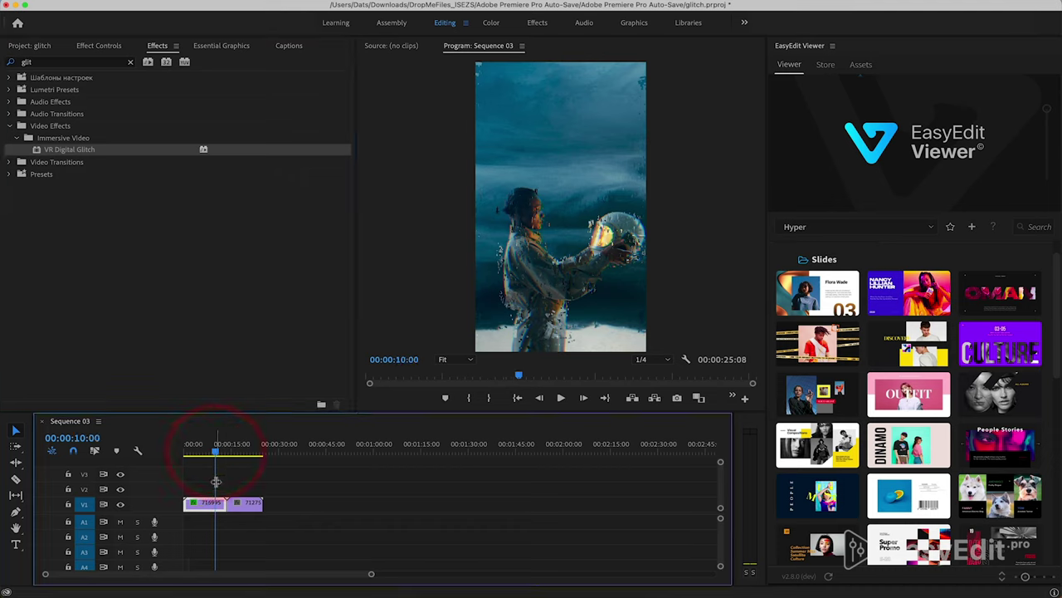
{"action": "left_click", "coordinate": [115, 45]}
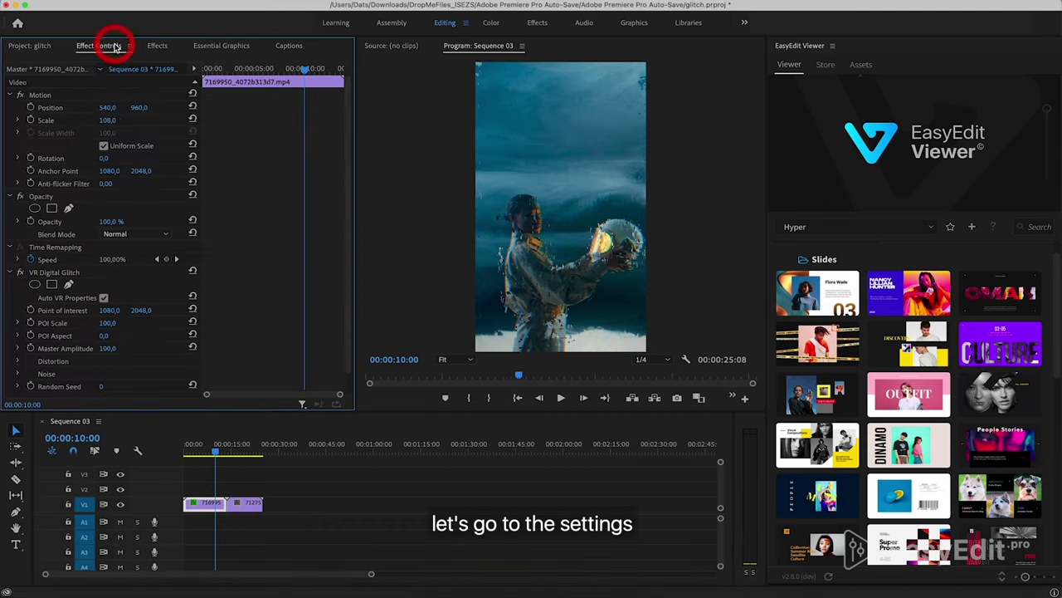
{"action": "scroll", "coordinate": [141, 299], "scroll_direction": "down", "scroll_amount": 1}
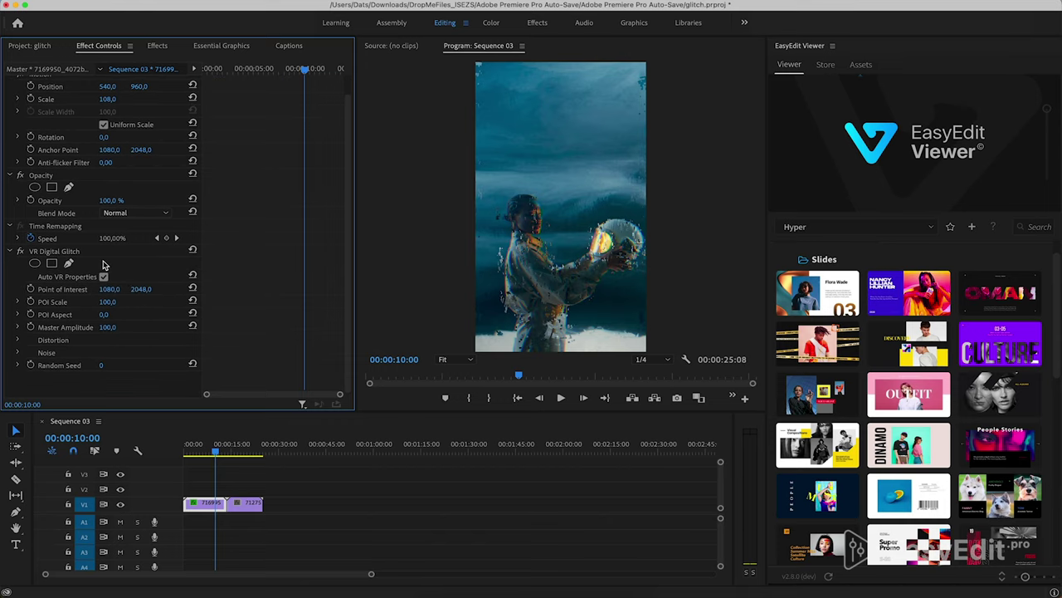
{"action": "left_click", "coordinate": [18, 340]}
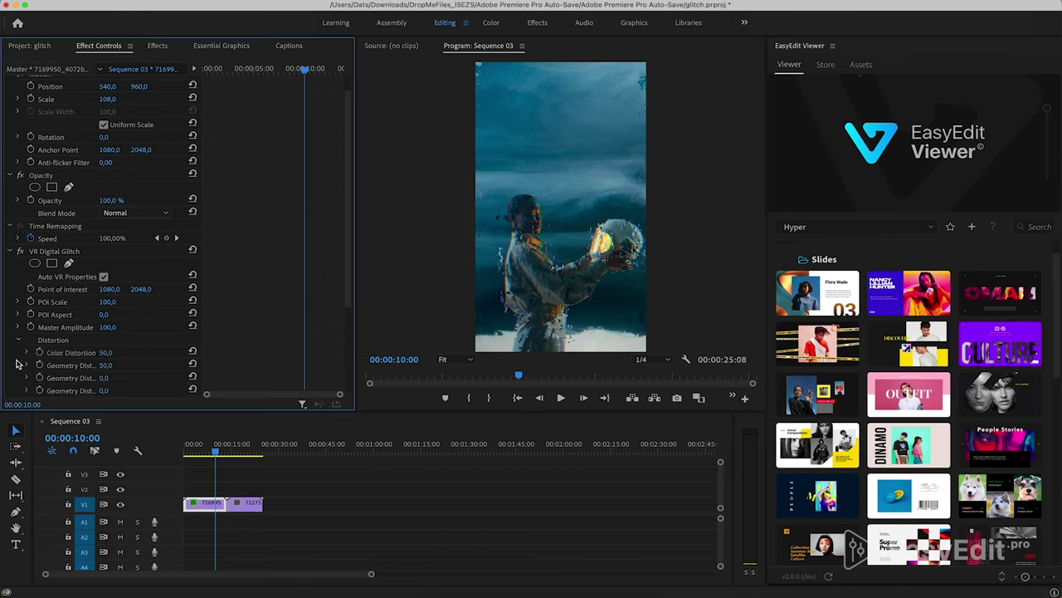
{"action": "scroll", "coordinate": [16, 364], "scroll_direction": "down", "scroll_amount": 2}
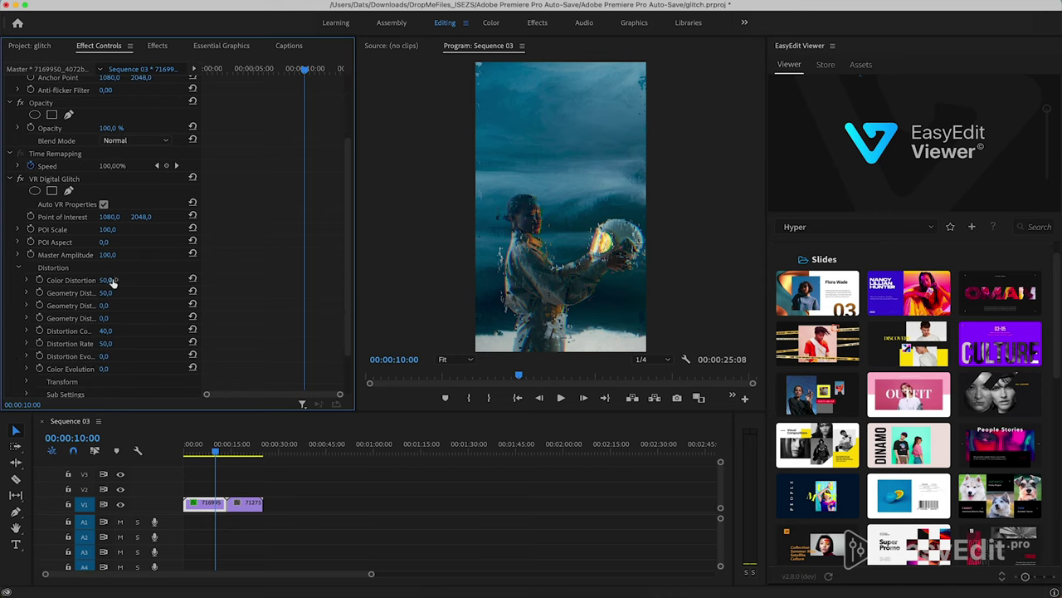
{"action": "left_click_drag", "start_coordinate": [110, 280], "coordinate": [199, 281]}
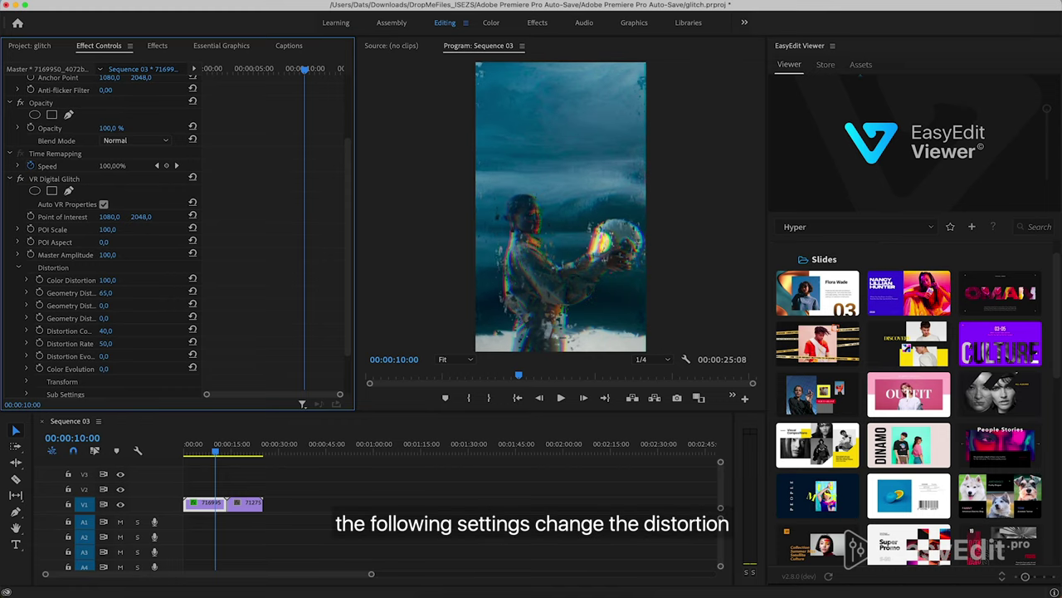
{"action": "left_click_drag", "start_coordinate": [120, 307], "coordinate": [146, 306]}
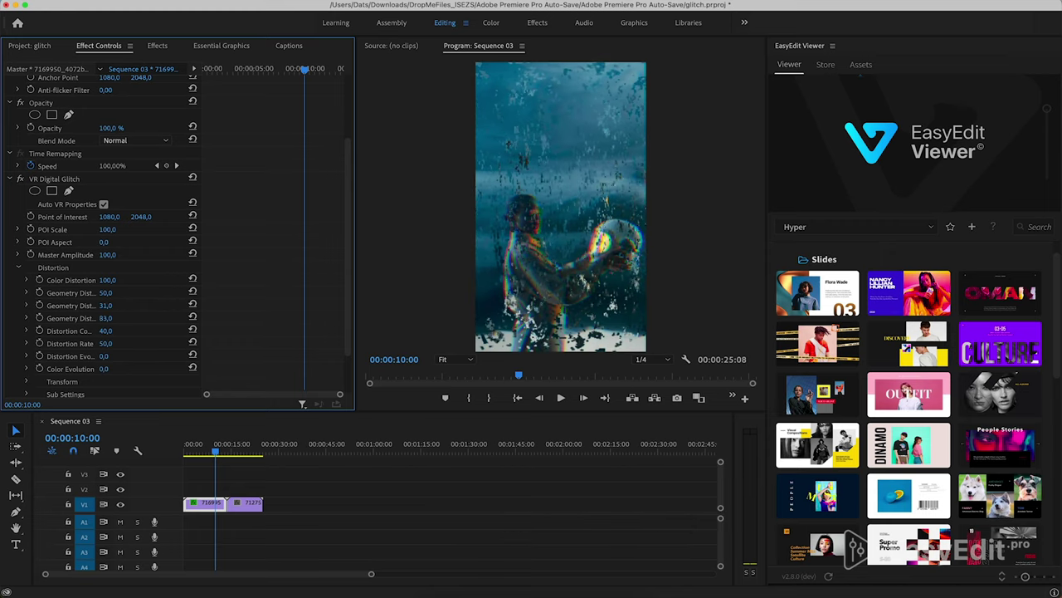
{"action": "left_click_drag", "start_coordinate": [103, 318], "coordinate": [117, 343]}
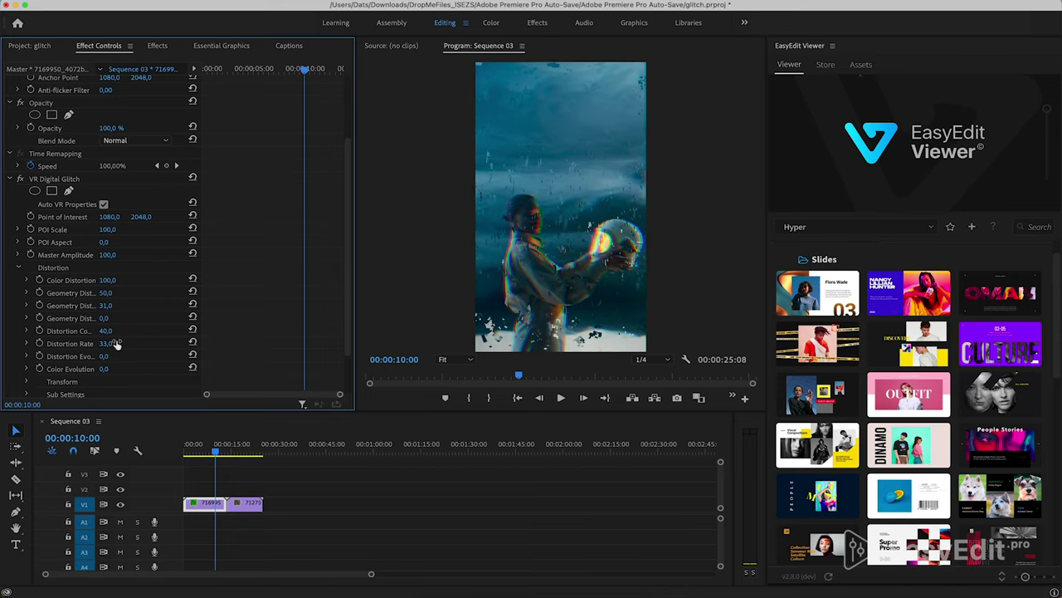
In the glitch effect's Noise settings, set Noise Strength to 18 and Noise Quantity to 50.
{"action": "scroll", "coordinate": [130, 359], "scroll_direction": "down", "scroll_amount": 3}
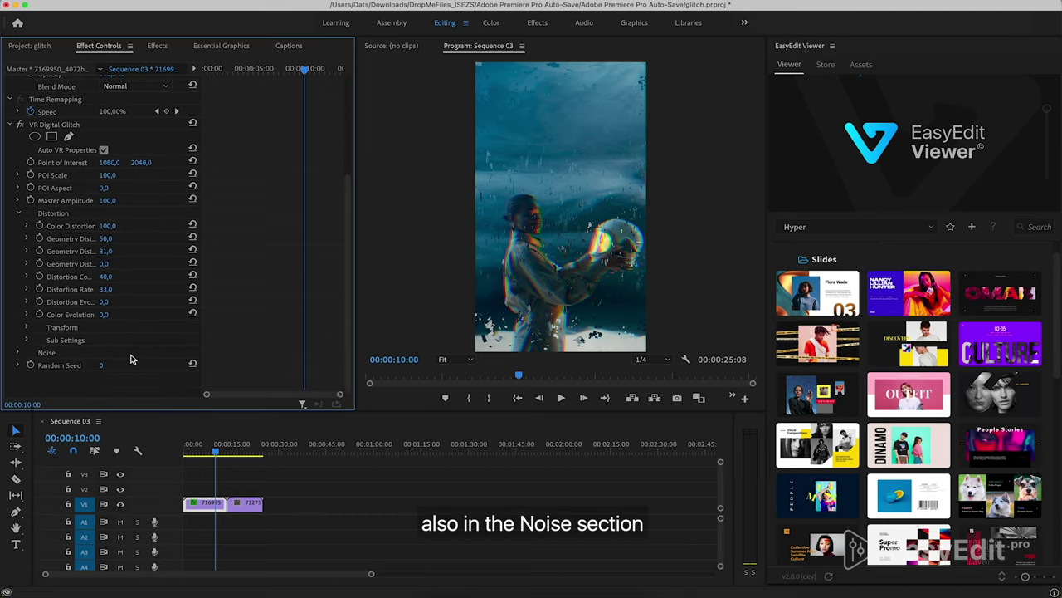
{"action": "left_click", "coordinate": [17, 353]}
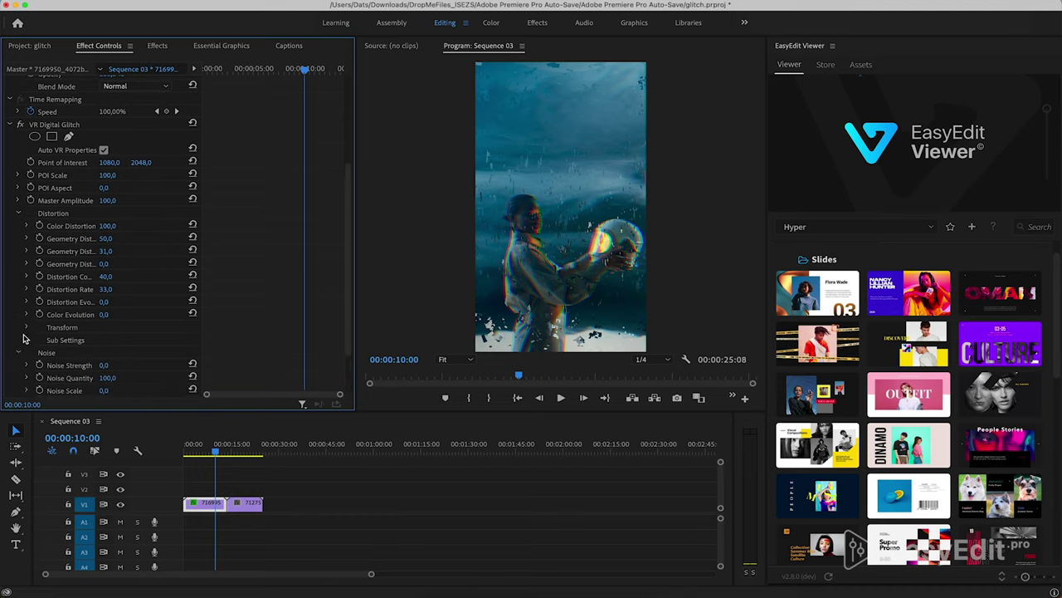
{"action": "scroll", "coordinate": [24, 339], "scroll_direction": "down", "scroll_amount": 3}
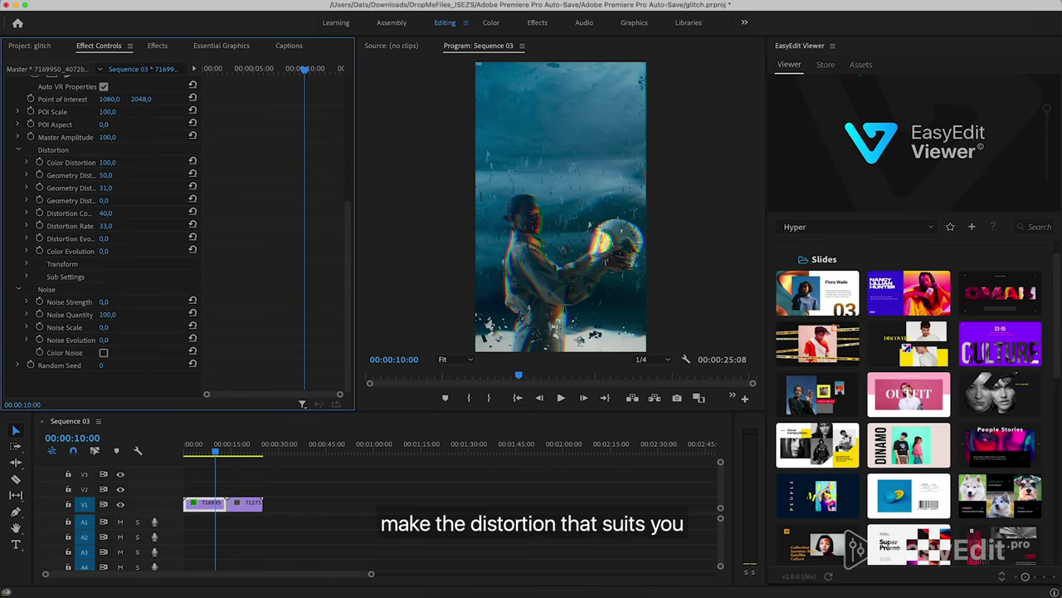
{"action": "left_click_drag", "start_coordinate": [104, 302], "coordinate": [34, 328]}
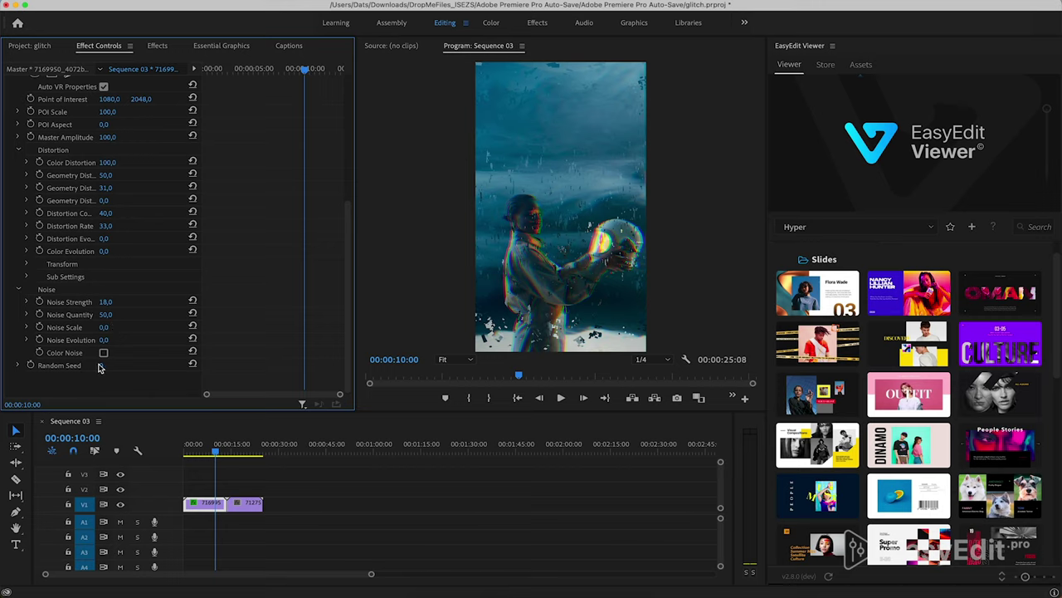
{"action": "mouse_move", "coordinate": [100, 366]}
{"action": "left_mouse_down"}
{"action": "mouse_move", "coordinate": [164, 366]}
{"action": "mouse_move", "coordinate": [100, 366]}
{"action": "left_mouse_up"}
Turn on Random Seed keyframing at 00:00:10:22 on the astronaut clip, keeping the value at 0.
{"action": "scroll", "coordinate": [215, 490], "scroll_direction": "up", "scroll_amount": 2}
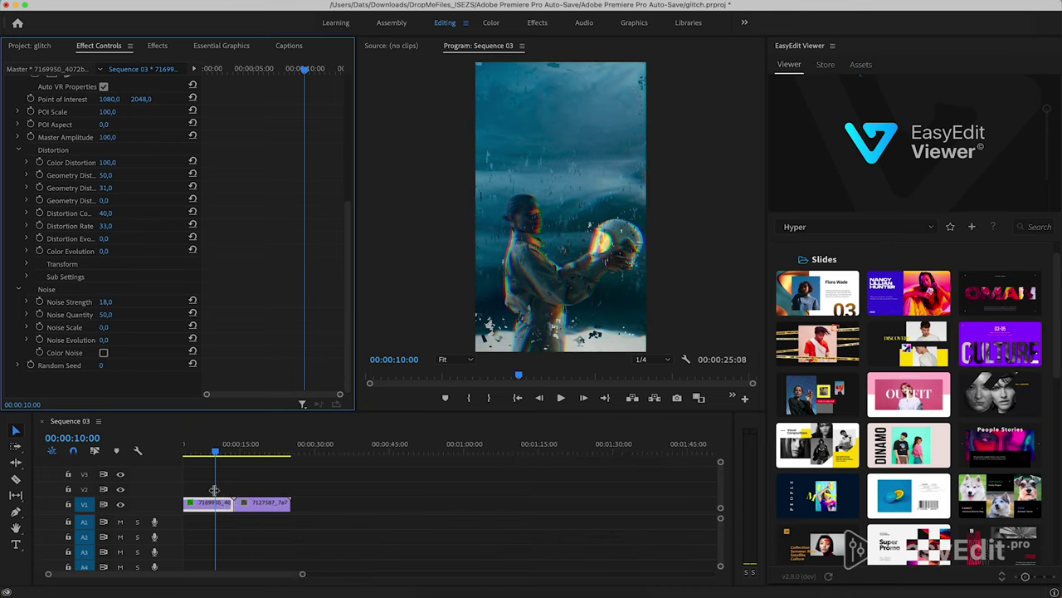
{"action": "scroll", "coordinate": [214, 489], "scroll_direction": "up", "scroll_amount": 5}
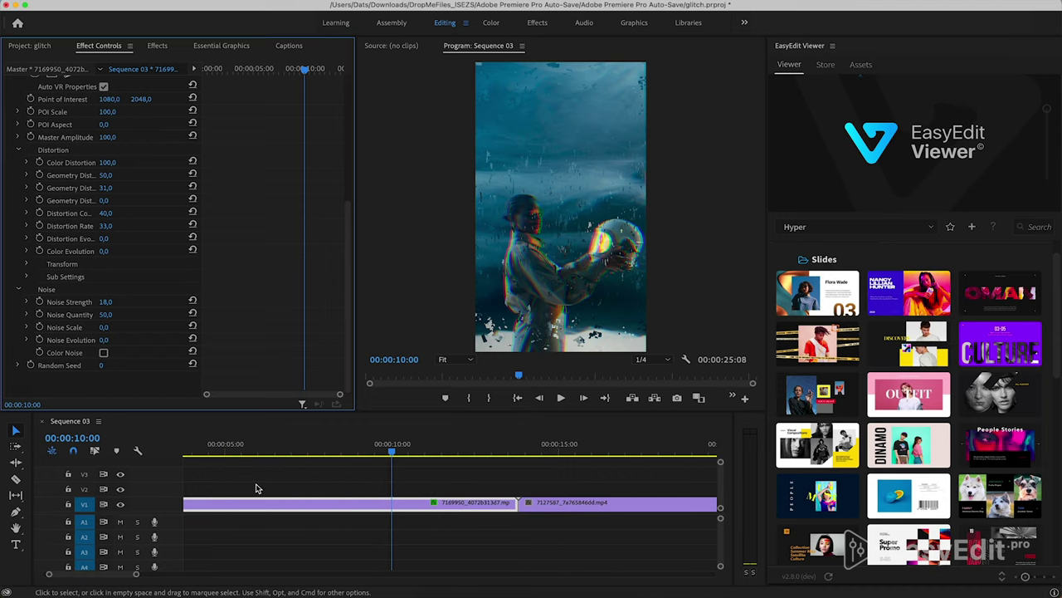
{"action": "scroll", "coordinate": [349, 473], "scroll_direction": "up", "scroll_amount": 5}
{"action": "left_click", "coordinate": [350, 455]}
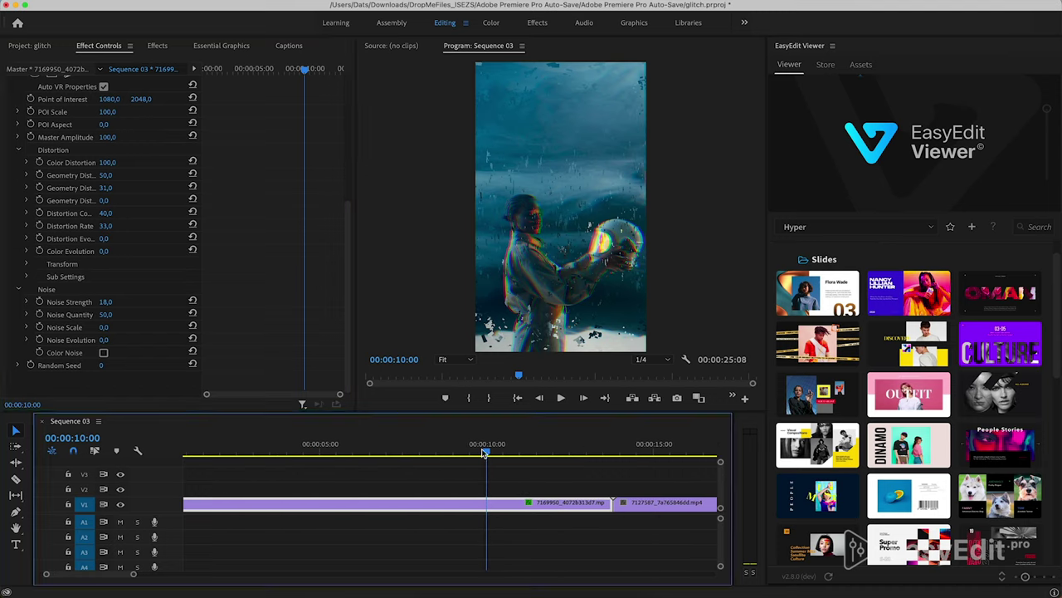
{"action": "left_click_drag", "start_coordinate": [350, 467], "coordinate": [511, 461]}
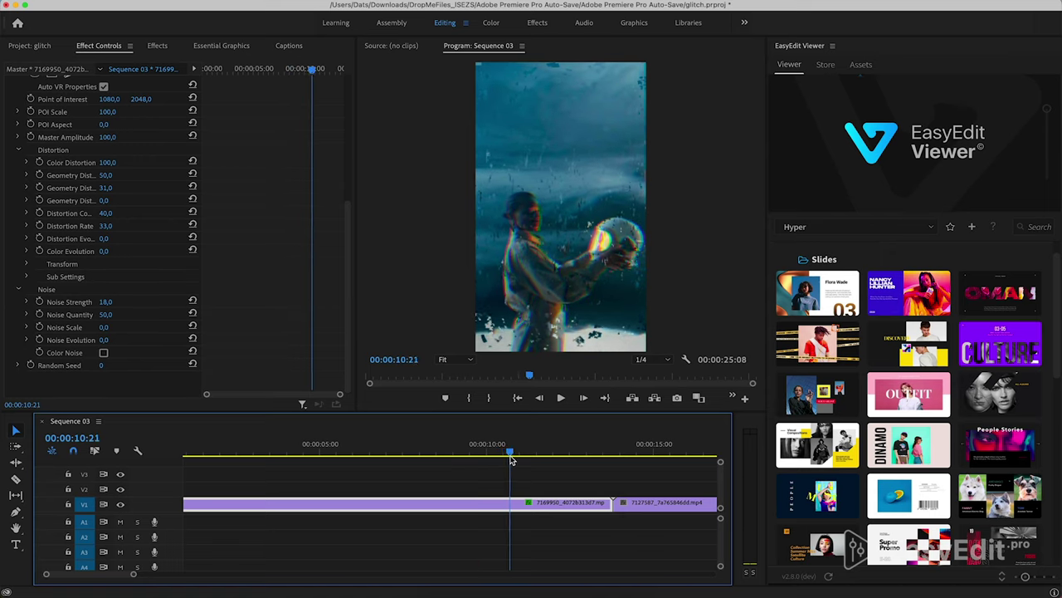
{"action": "left_click", "coordinate": [31, 365]}
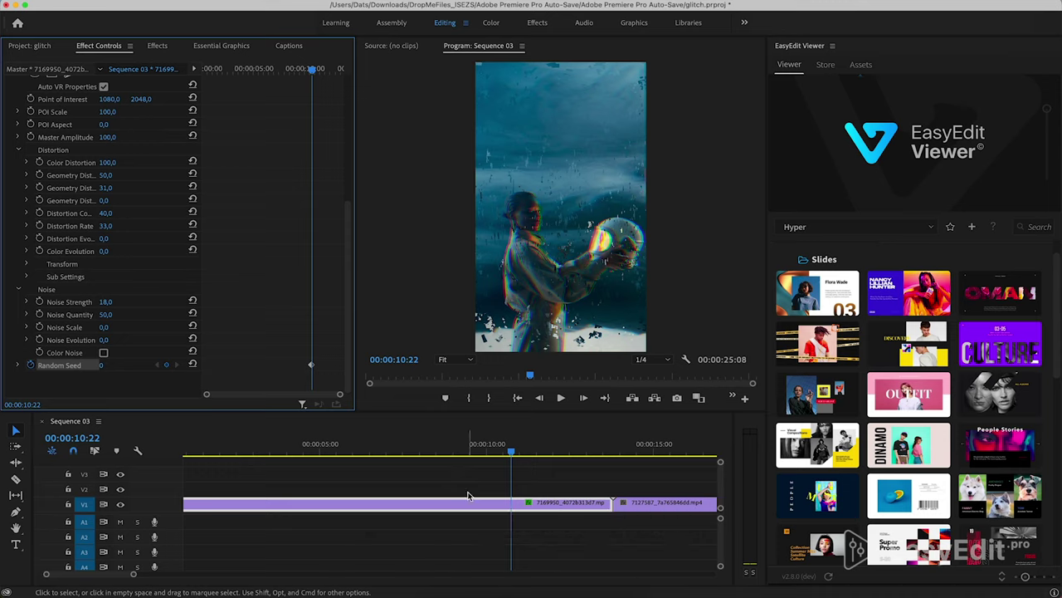
Add a second Random Seed keyframe with the value 127 at 00:00:11:17.
{"action": "key", "text": "shift+Right"}
{"action": "key", "text": "shift+Right"}
{"action": "key", "text": "shift+Right"}
{"action": "key", "text": "shift+Right"}
{"action": "key", "text": "shift+Right"}
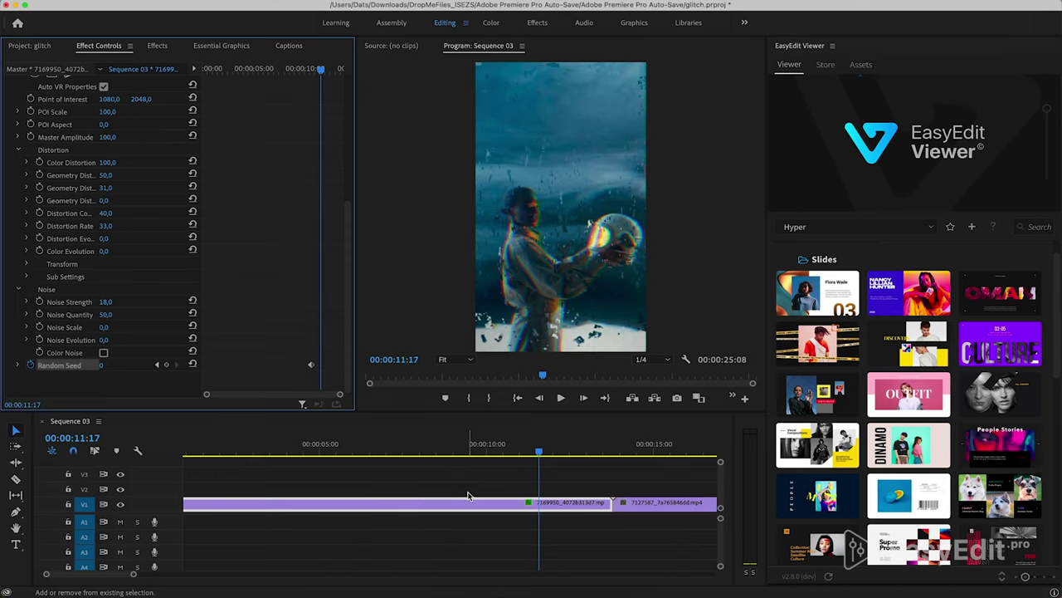
{"action": "left_click_drag", "start_coordinate": [103, 365], "coordinate": [117, 365]}
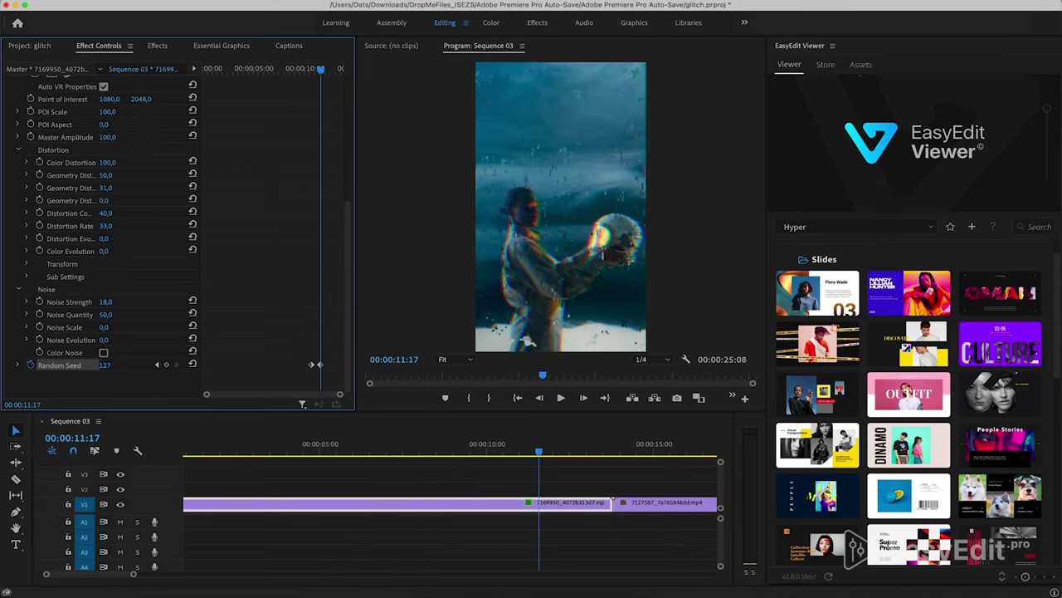
Preview the moving noise, move the second Random Seed keyframe to the end of the astronaut clip, and adjust its value to control the noise speed.
{"action": "left_click", "coordinate": [488, 455]}
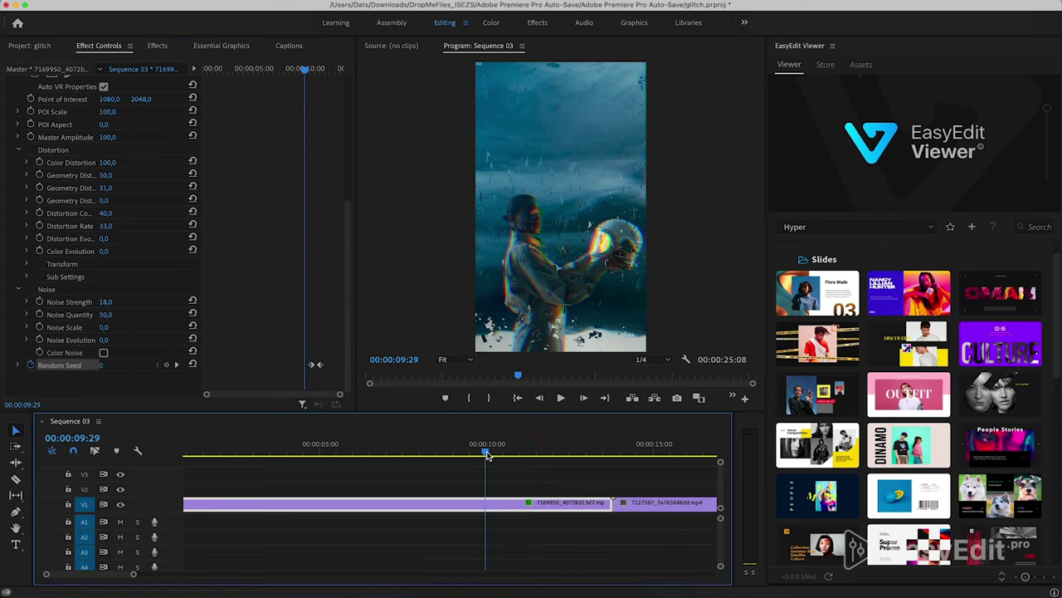
{"action": "left_click_drag", "start_coordinate": [487, 455], "coordinate": [523, 457]}
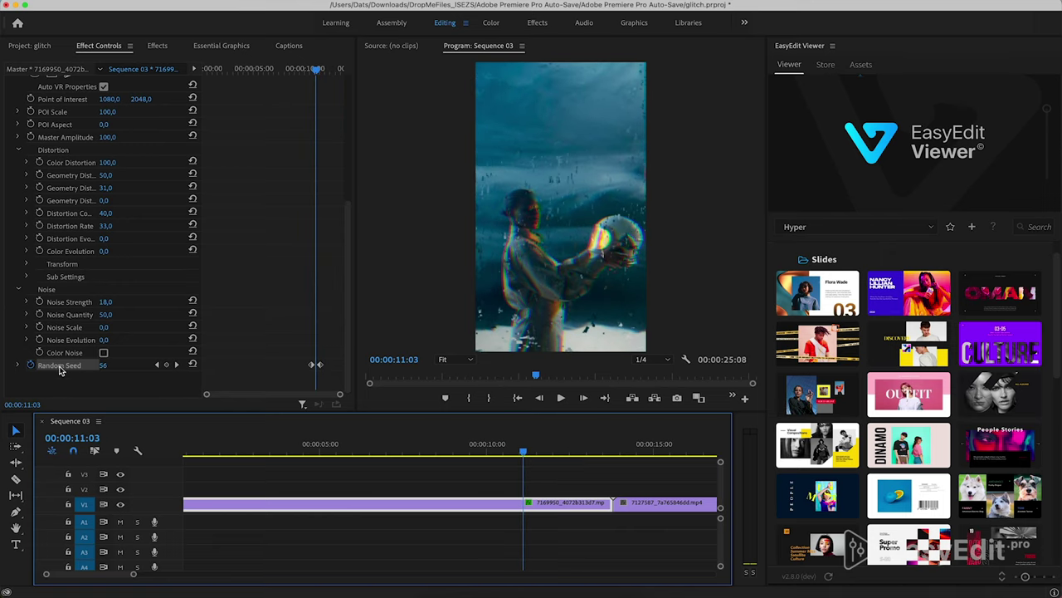
{"action": "left_click", "coordinate": [158, 365]}
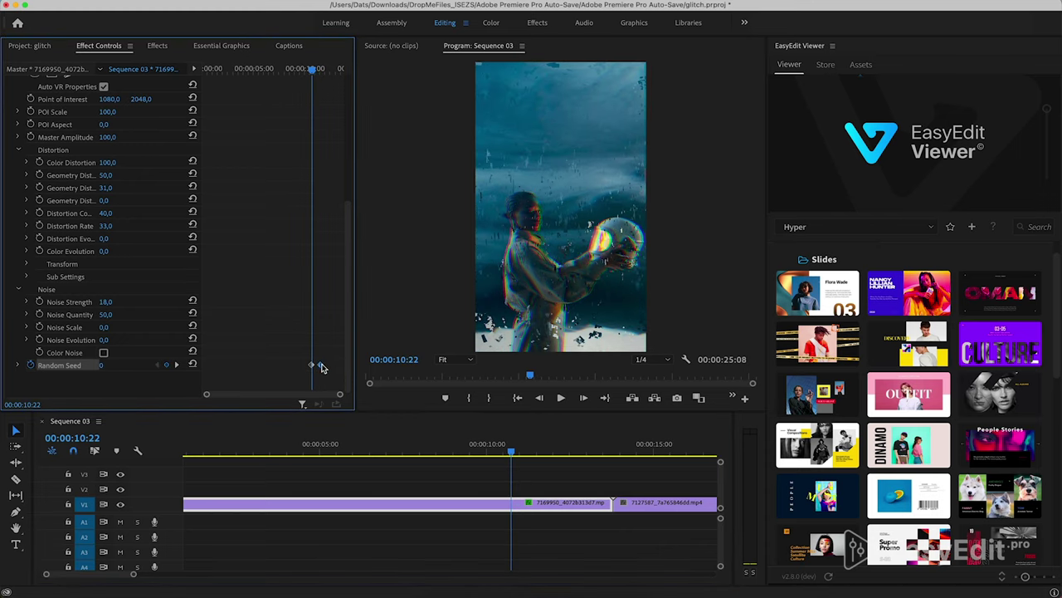
{"action": "left_click", "coordinate": [339, 368]}
{"action": "left_click", "coordinate": [176, 365]}
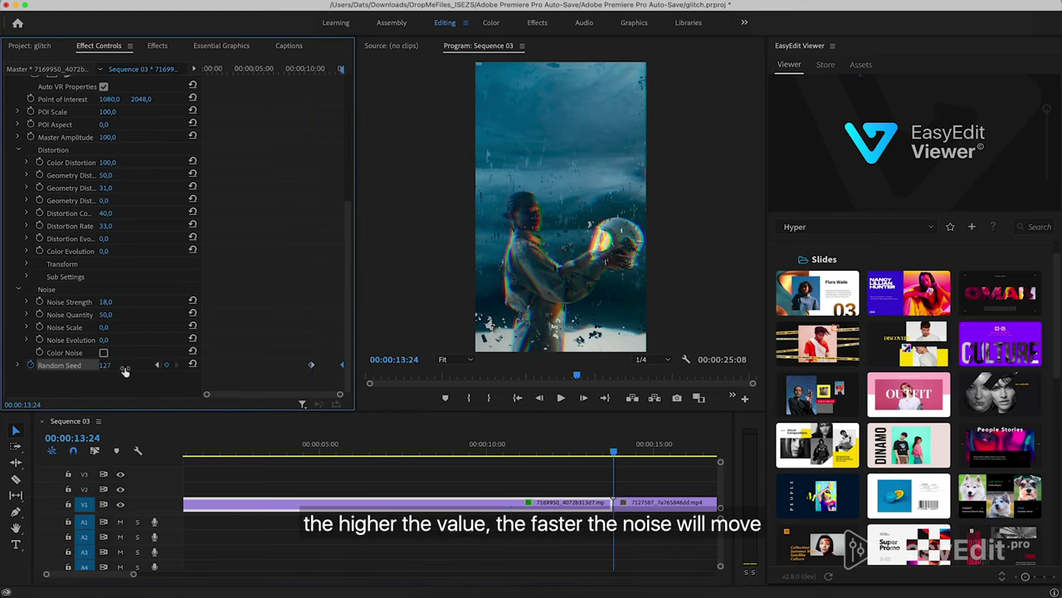
{"action": "left_click_drag", "start_coordinate": [105, 365], "coordinate": [116, 366]}
{"action": "left_click_drag", "start_coordinate": [572, 449], "coordinate": [543, 461]}
Return to the first Random Seed keyframe and add a Master Amplitude keyframe with the value 0 there.
{"action": "left_click", "coordinate": [157, 364]}
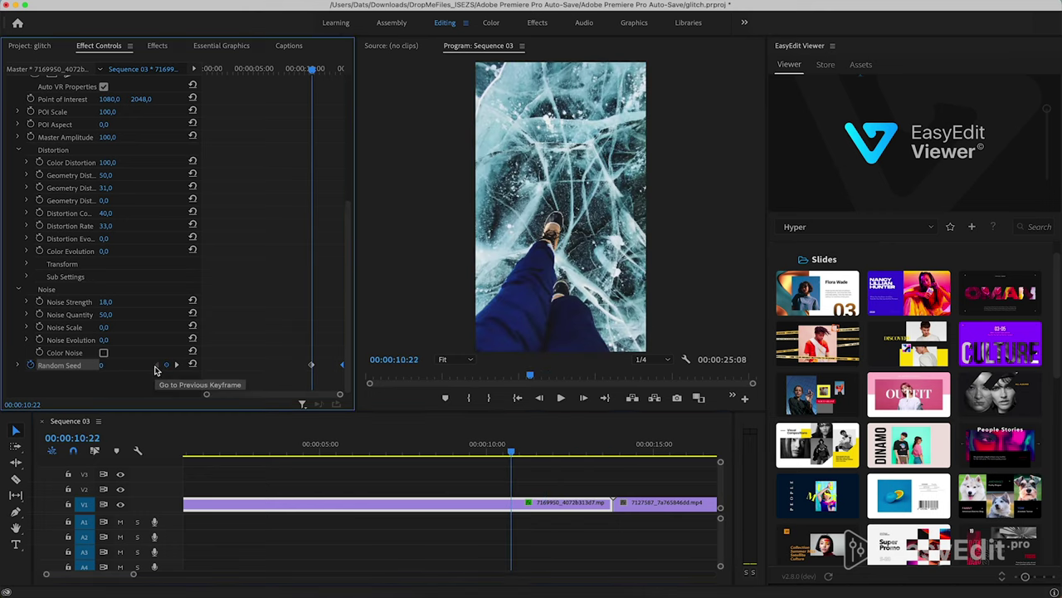
{"action": "scroll", "coordinate": [242, 274], "scroll_direction": "up", "scroll_amount": 5}
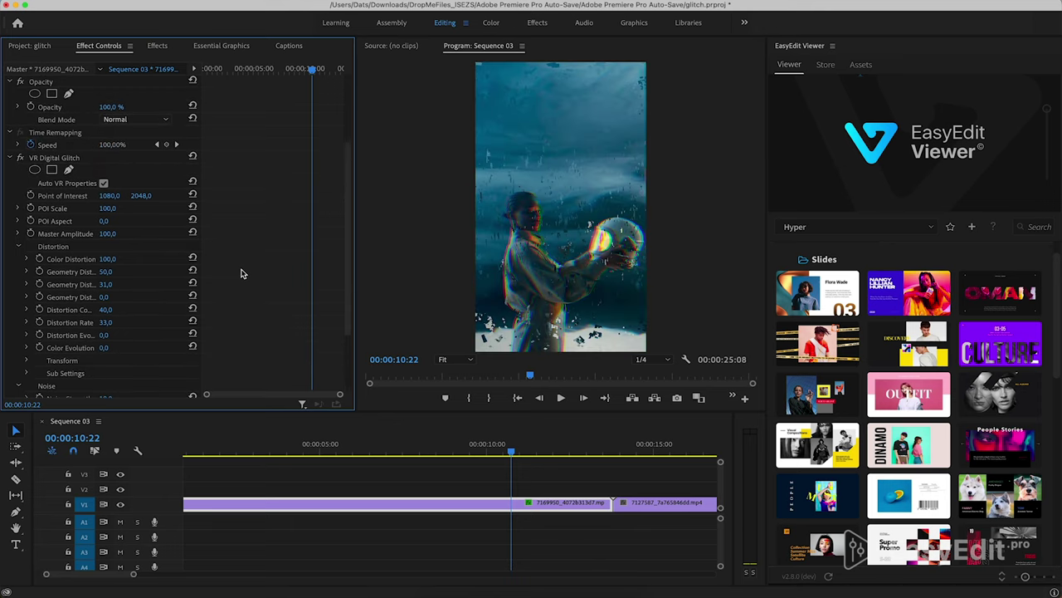
{"action": "left_click", "coordinate": [31, 234]}
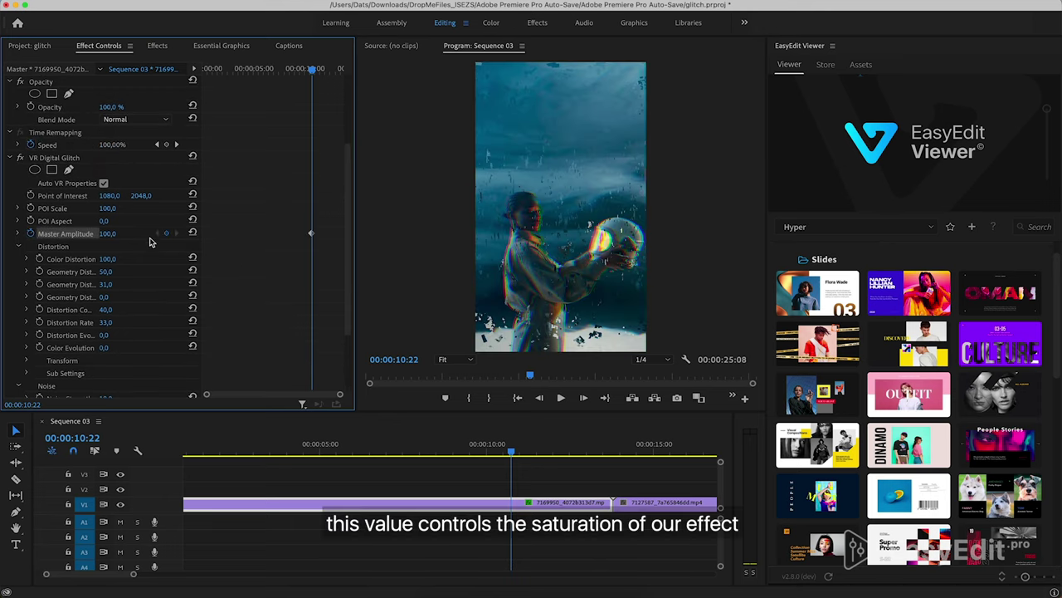
{"action": "left_click_drag", "start_coordinate": [107, 233], "coordinate": [24, 233]}
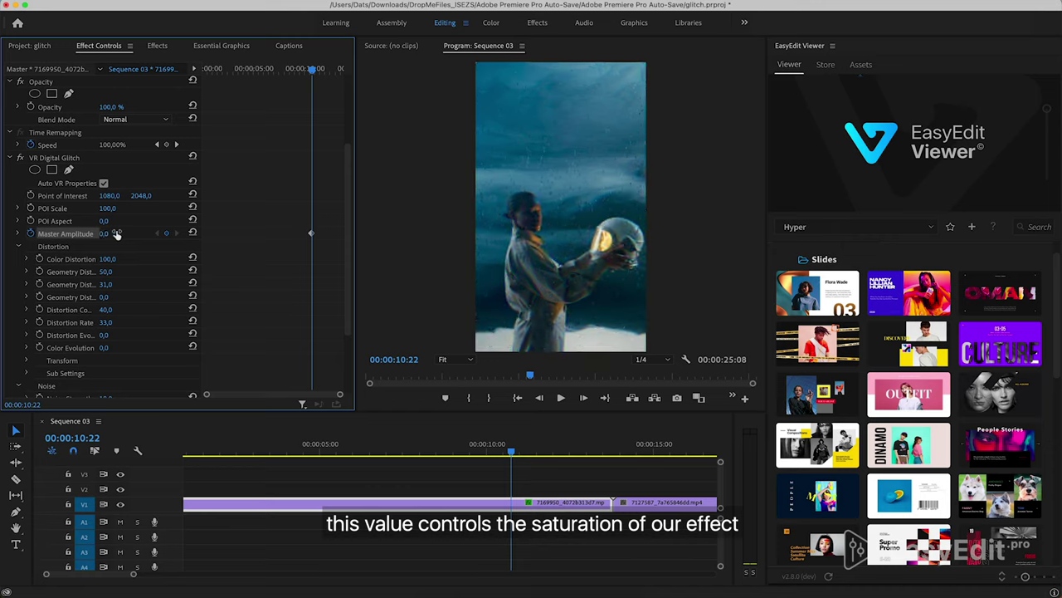
{"action": "left_click_drag", "start_coordinate": [112, 234], "coordinate": [196, 233]}
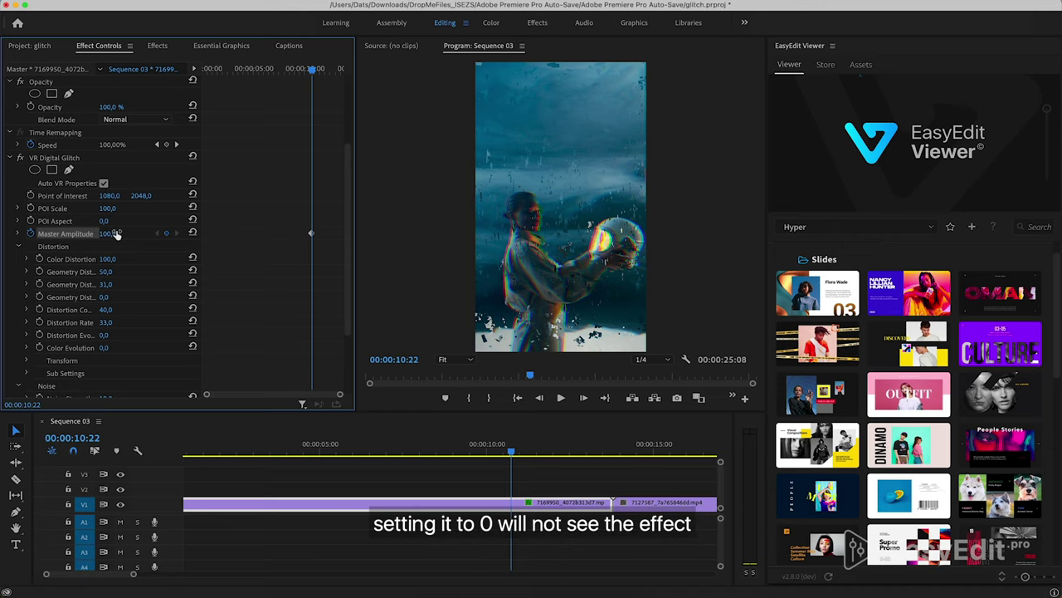
{"action": "left_click_drag", "start_coordinate": [107, 233], "coordinate": [24, 234]}
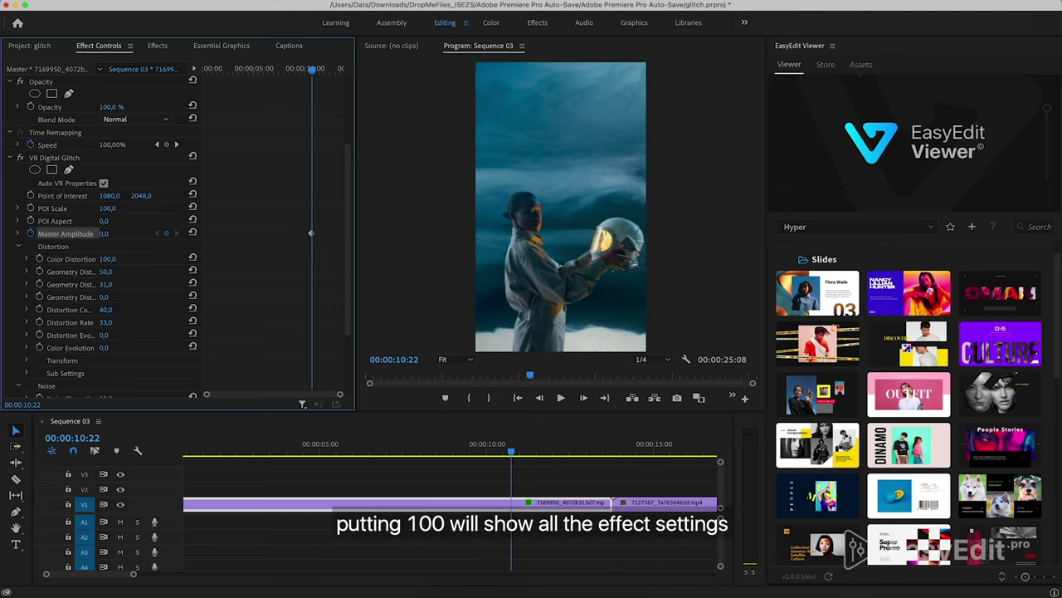
Add a Master Amplitude keyframe of 100 three frames further on, at 00:00:10:25.
{"action": "key", "text": "Right"}
{"action": "key", "text": "Right"}
{"action": "key", "text": "Right"}
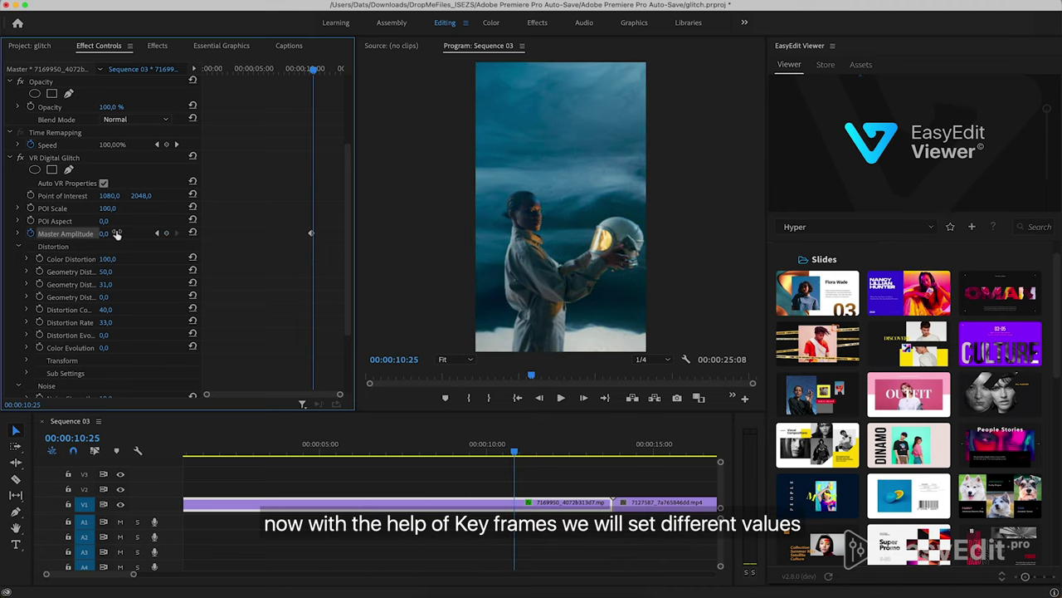
{"action": "mouse_move", "coordinate": [106, 234]}
{"action": "left_mouse_down"}
{"action": "mouse_move", "coordinate": [128, 232]}
{"action": "mouse_move", "coordinate": [108, 236]}
{"action": "left_mouse_up"}
Add more Master Amplitude keyframes with differing values every few frames up to 00:00:11:10, ending at 0.
{"action": "key", "text": "Right"}
{"action": "key", "text": "Right"}
{"action": "key", "text": "Right"}
{"action": "key", "text": "Right"}
{"action": "key", "text": "Right"}
{"action": "key", "text": "Right"}
{"action": "key", "text": "Right"}
{"action": "key", "text": "Right"}
{"action": "key", "text": "Right"}
{"action": "key", "text": "Right"}
{"action": "key", "text": "Right"}
{"action": "key", "text": "Right"}
{"action": "key", "text": "Right"}
{"action": "key", "text": "Right"}
{"action": "key", "text": "Right"}
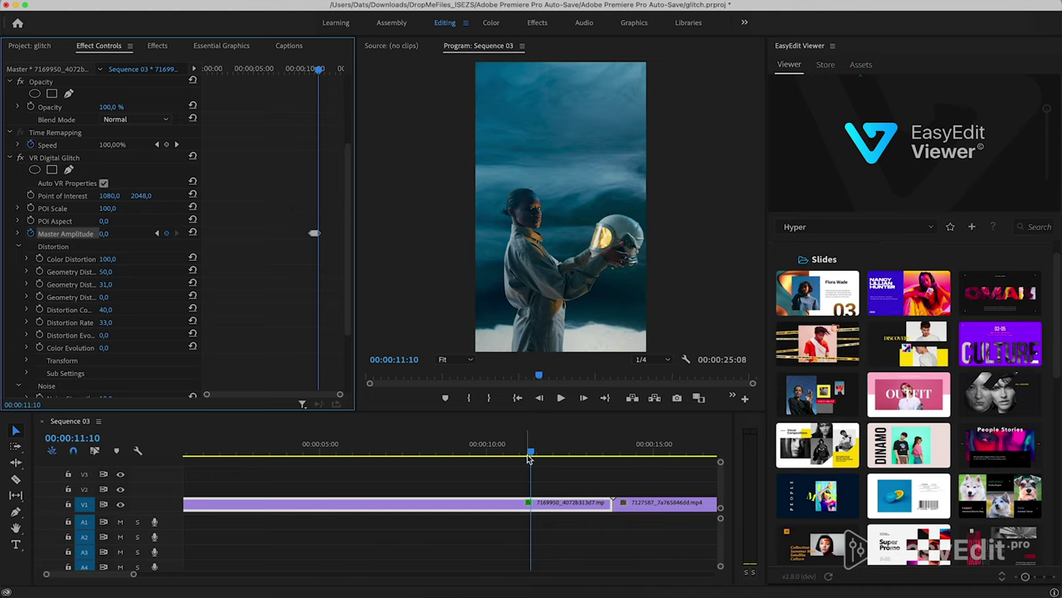
Play back the glitch section of the astronaut clip and return to the first Master Amplitude keyframe at 00:00:10:22.
{"action": "left_click_drag", "start_coordinate": [531, 455], "coordinate": [499, 460]}
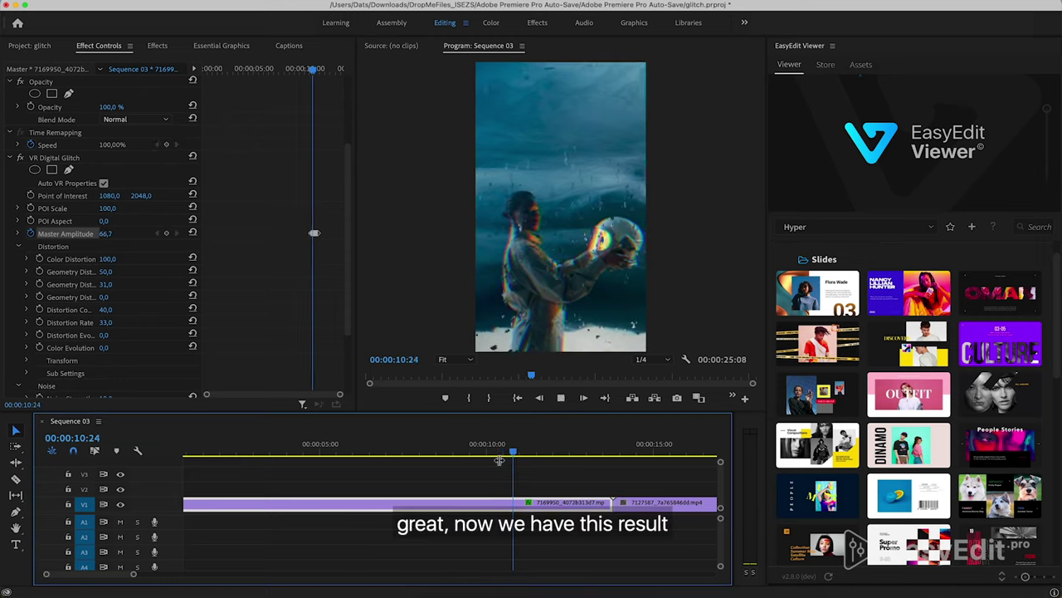
{"action": "key", "text": "space"}
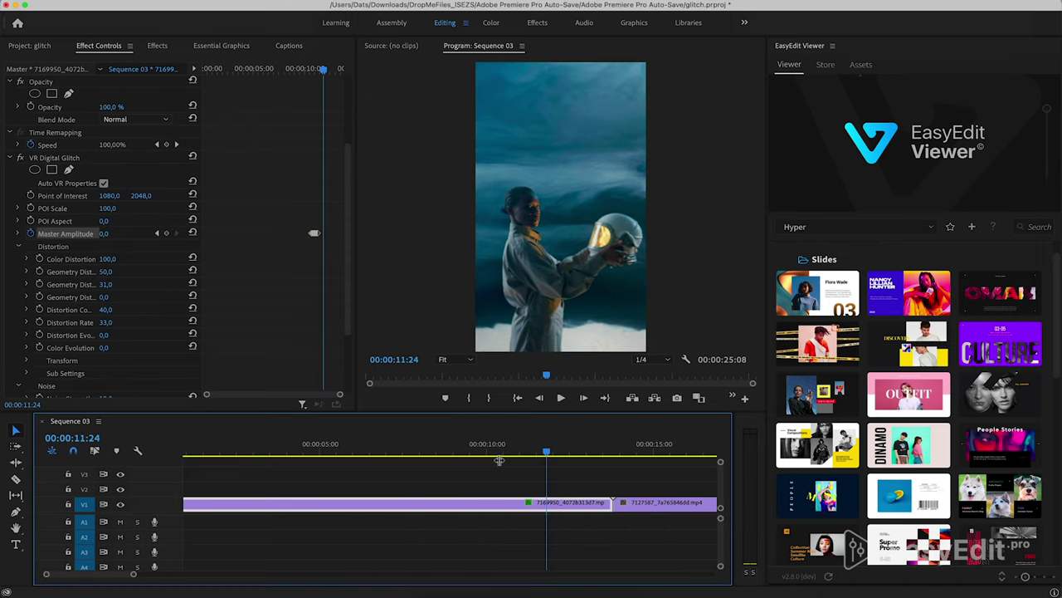
{"action": "left_click_drag", "start_coordinate": [546, 452], "coordinate": [505, 458]}
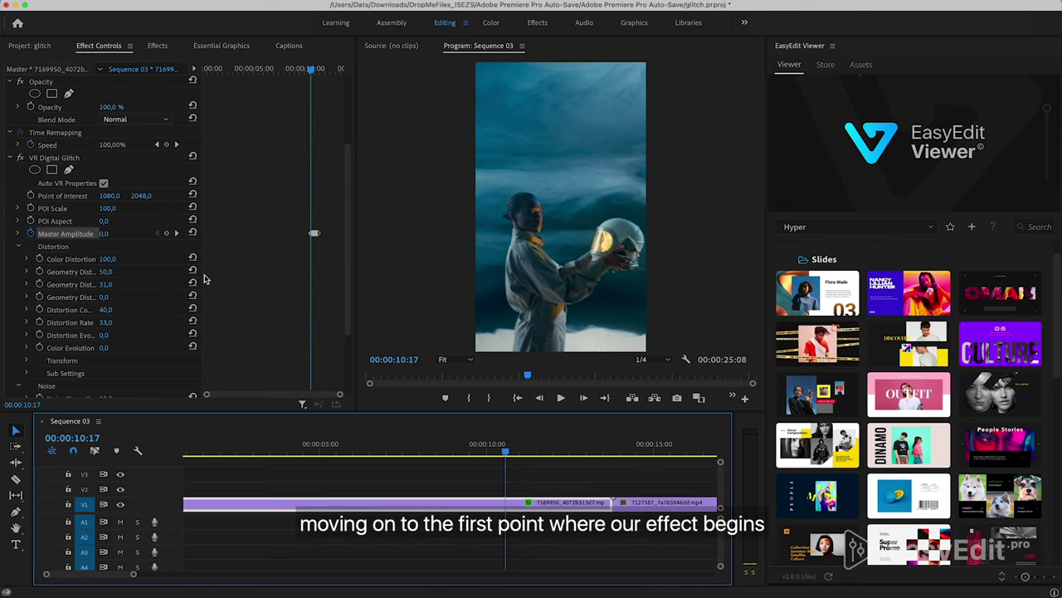
{"action": "left_click", "coordinate": [179, 234]}
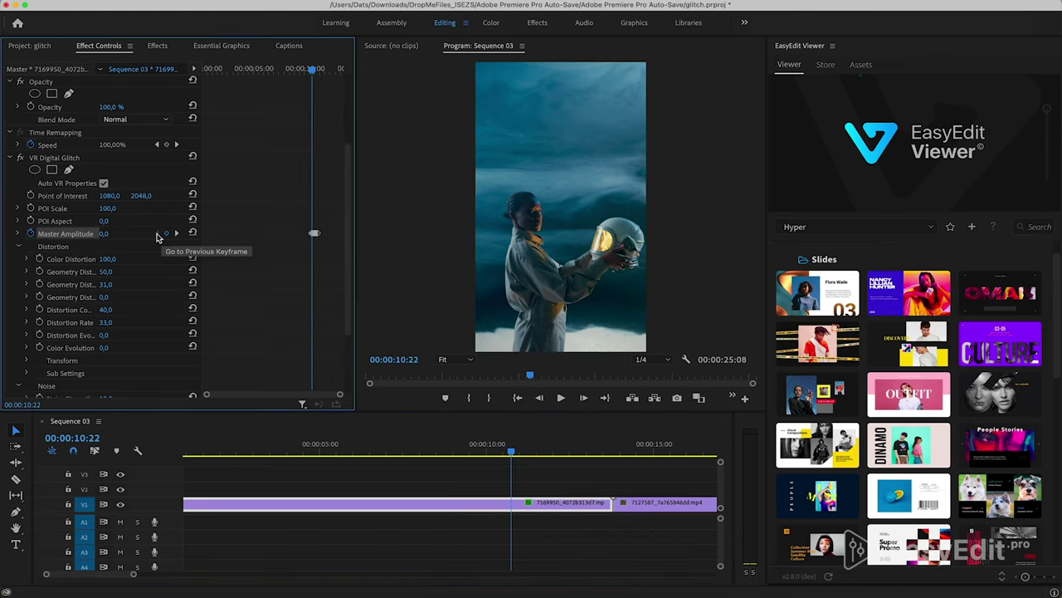
Set the astronaut clip's scale to 114 and horizontal position to 507, and add a Position keyframe at 00:00:10:22.
{"action": "scroll", "coordinate": [293, 207], "scroll_direction": "up", "scroll_amount": 3}
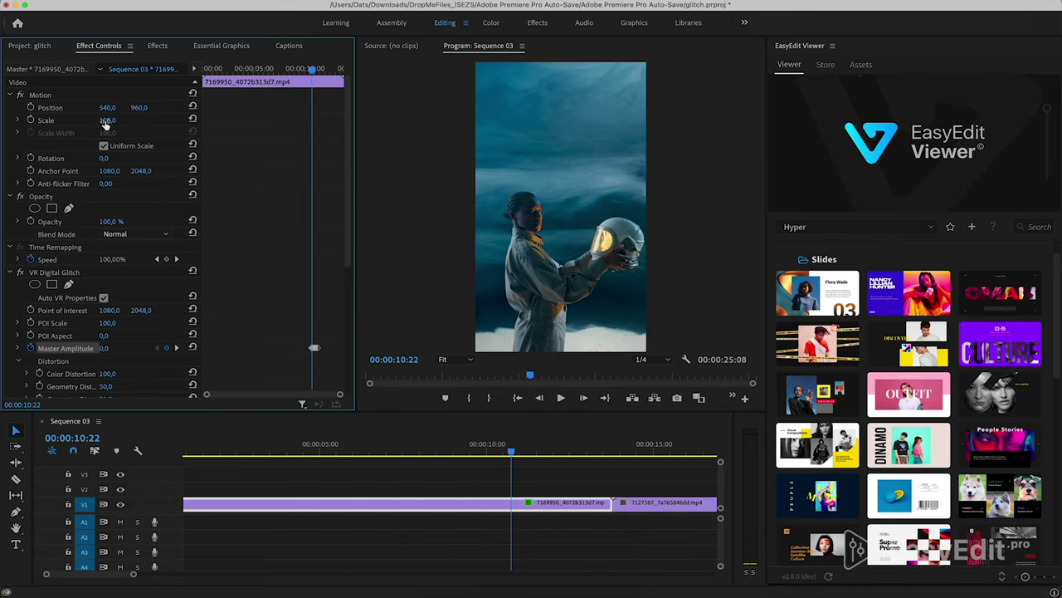
{"action": "left_click_drag", "start_coordinate": [107, 119], "coordinate": [112, 119]}
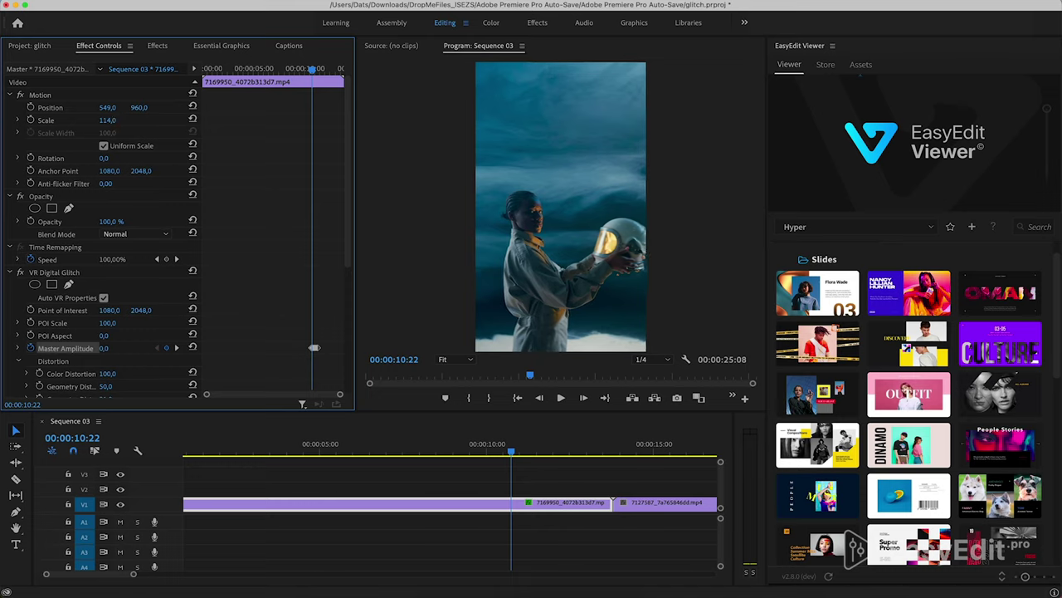
{"action": "left_click_drag", "start_coordinate": [111, 108], "coordinate": [113, 108]}
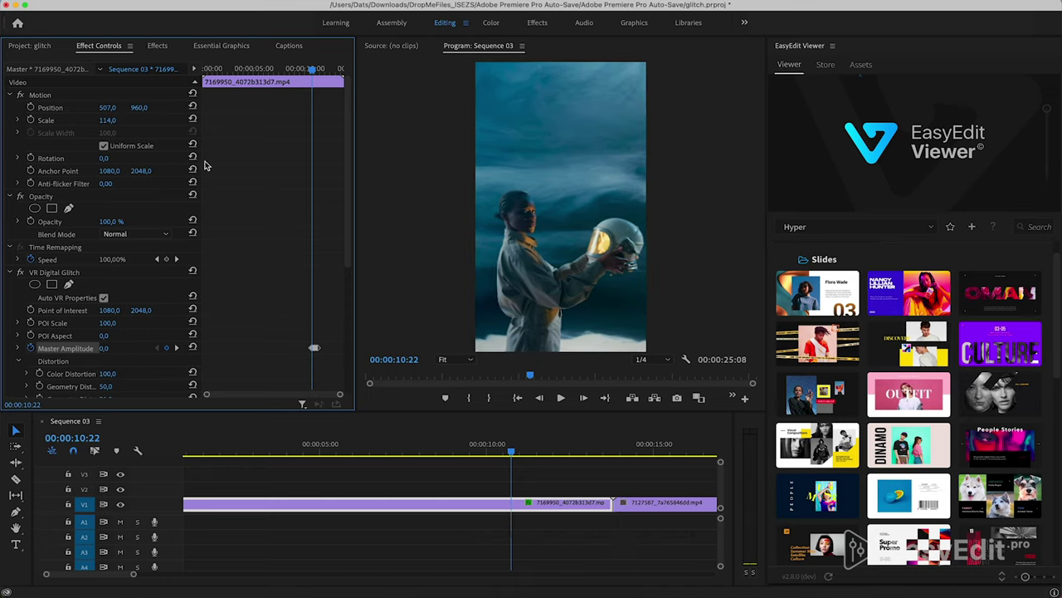
{"action": "left_click", "coordinate": [31, 107]}
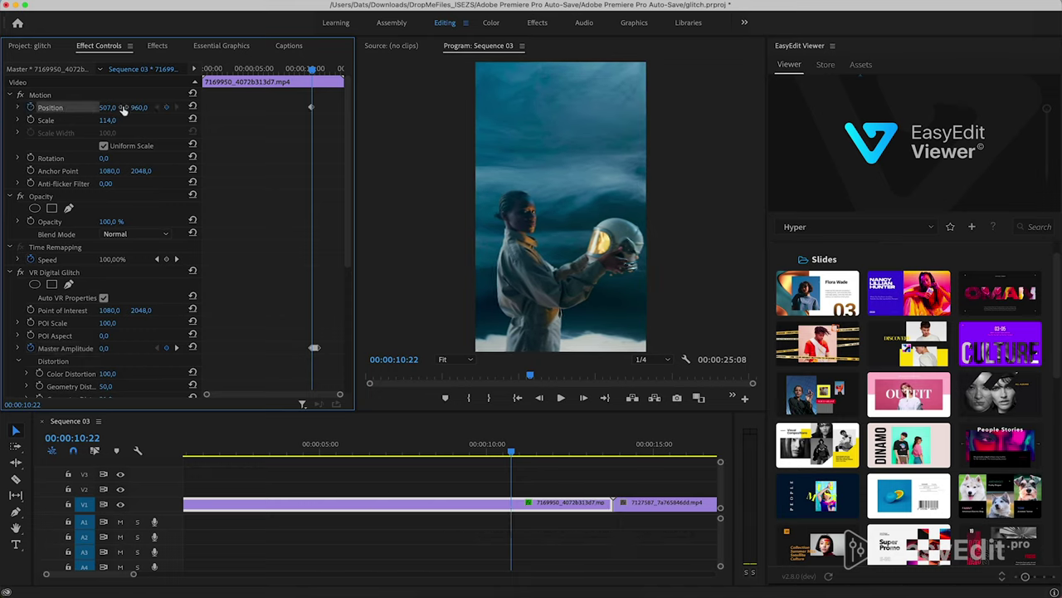
Add a Position keyframe two frames further on, at 00:00:10:24, shifting the picture down and to a horizontal position of 571.
{"action": "key", "text": "Right"}
{"action": "key", "text": "Right"}
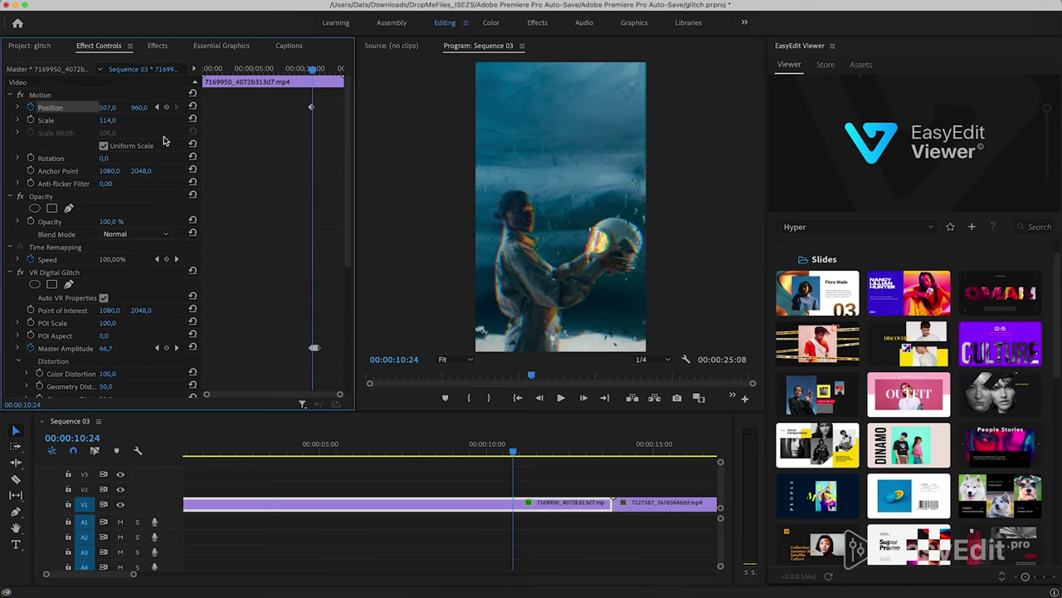
{"action": "left_click_drag", "start_coordinate": [107, 107], "coordinate": [74, 107]}
{"action": "left_click_drag", "start_coordinate": [143, 108], "coordinate": [220, 108]}
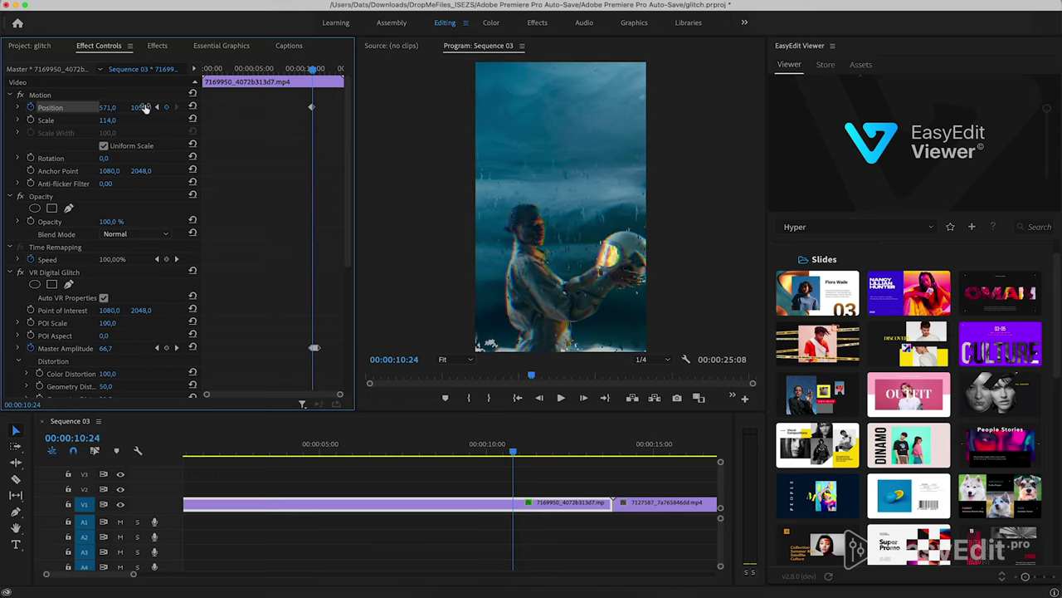
Add shifted Position keyframes on the following three frames: 508, 1078 at 00:00:10:25, another at 00:00:10:26, and 542, 951 at 00:00:10:27.
{"action": "key", "text": "Right"}
{"action": "left_click_drag", "start_coordinate": [142, 107], "coordinate": [32, 108]}
{"action": "left_click_drag", "start_coordinate": [106, 107], "coordinate": [137, 108]}
{"action": "key", "text": "Right"}
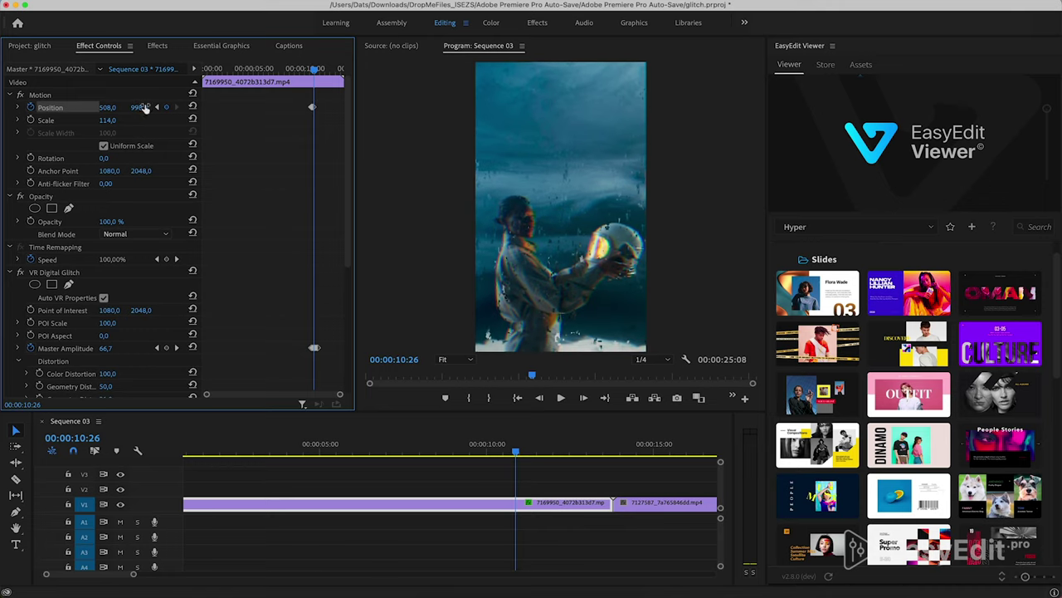
{"action": "key", "text": "Right"}
{"action": "mouse_move", "coordinate": [141, 108]}
{"action": "left_mouse_down"}
{"action": "mouse_move", "coordinate": [120, 108]}
{"action": "mouse_move", "coordinate": [147, 107]}
{"action": "left_mouse_up"}
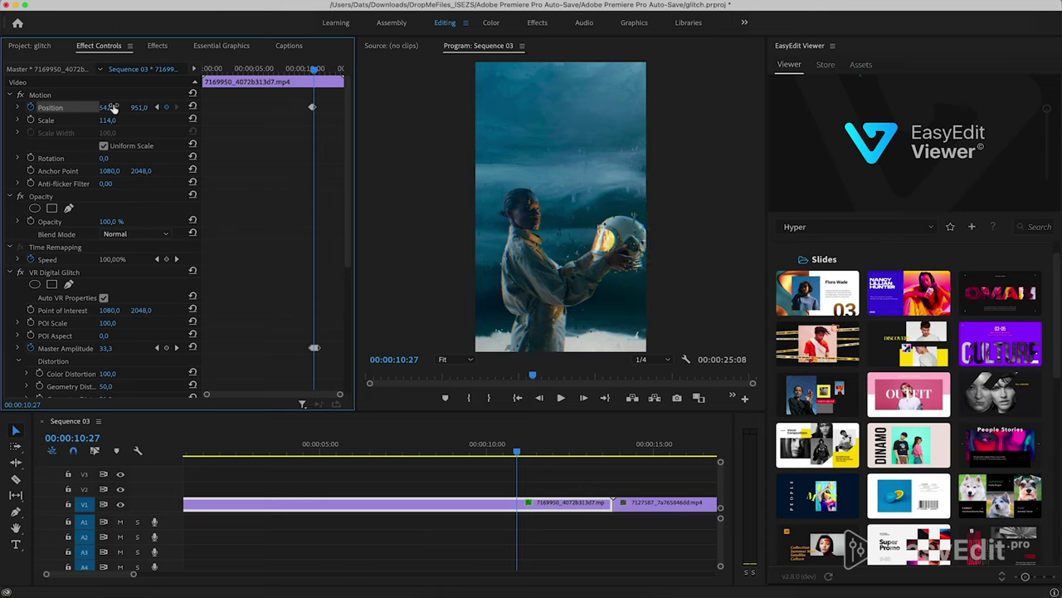
Copy the first Position keyframe and paste it at 00:00:10:28.
{"action": "key", "text": "Right"}
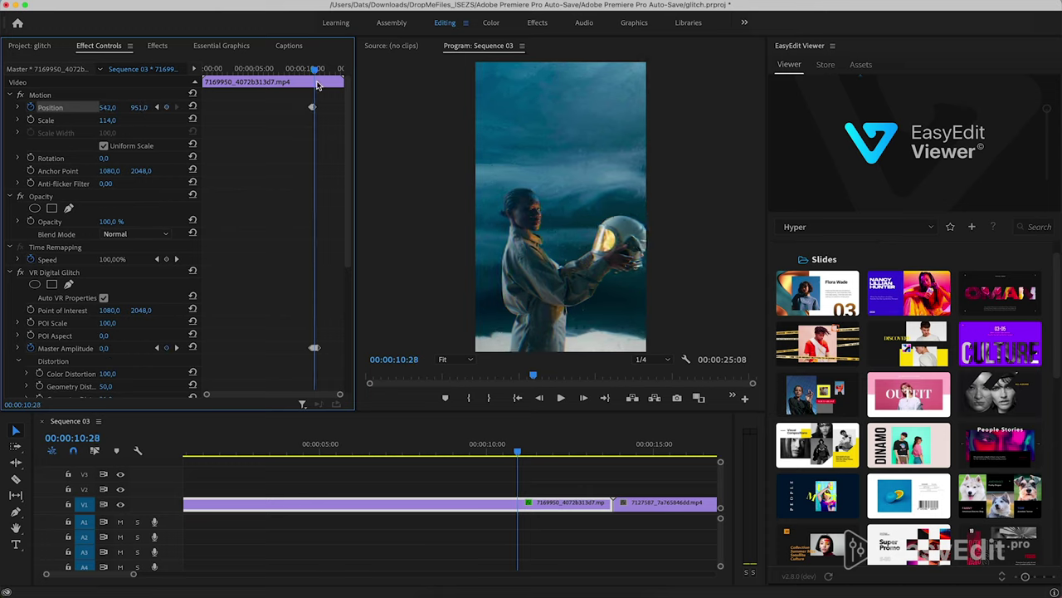
{"action": "key", "text": "equal"}
{"action": "key", "text": "equal"}
{"action": "key", "text": "equal"}
{"action": "key", "text": "equal"}
{"action": "key", "text": "equal"}
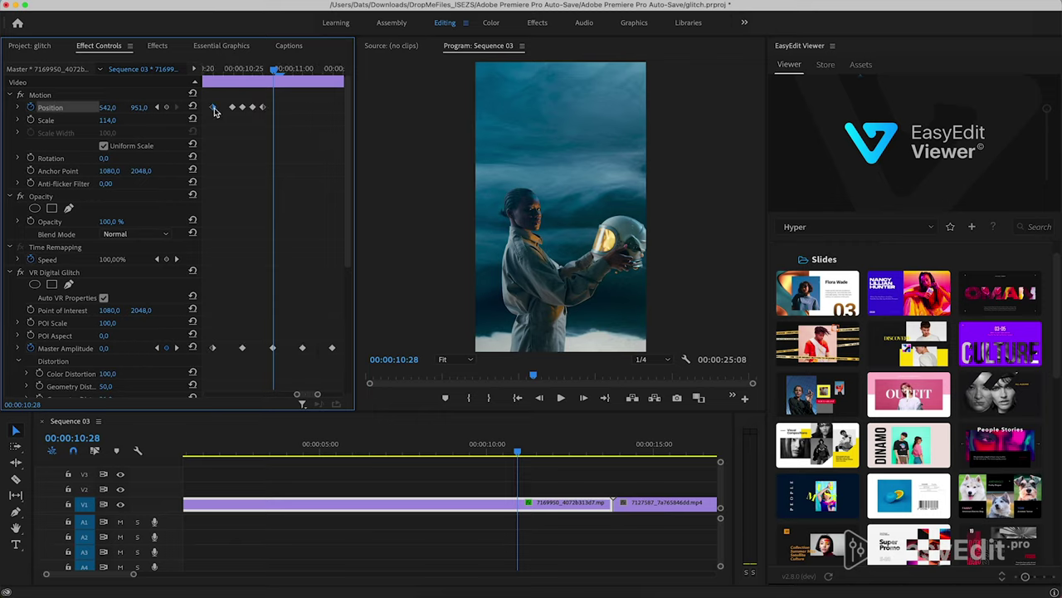
{"action": "right_click", "coordinate": [214, 111]}
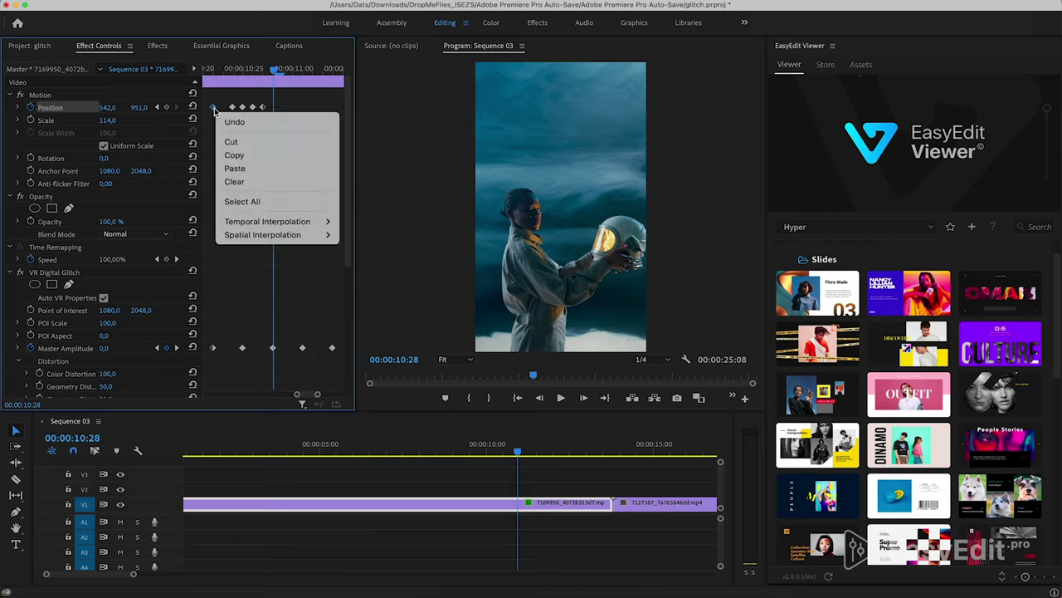
{"action": "left_click", "coordinate": [246, 157]}
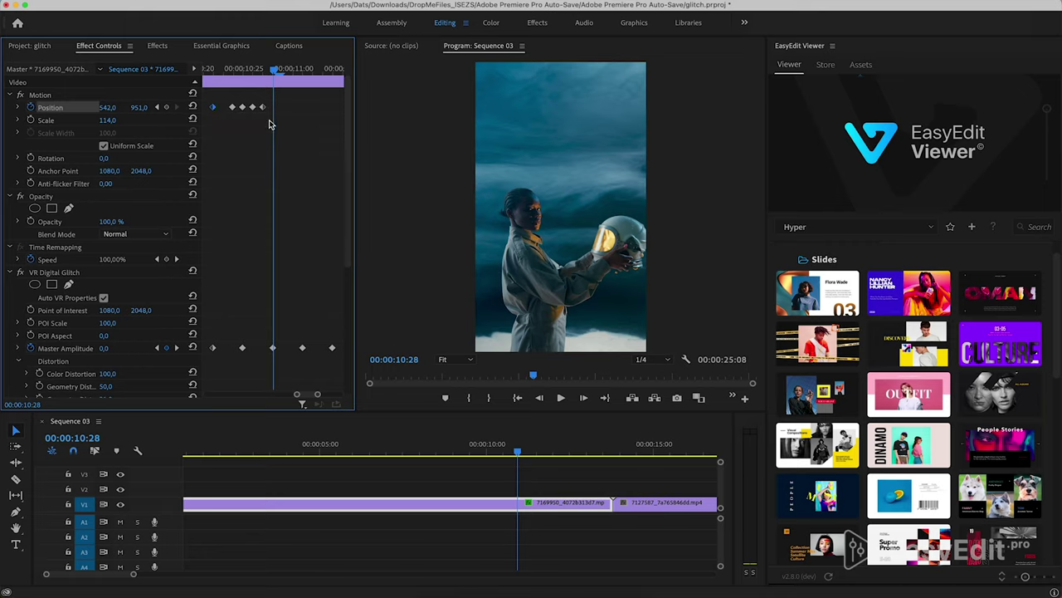
{"action": "right_click", "coordinate": [275, 112]}
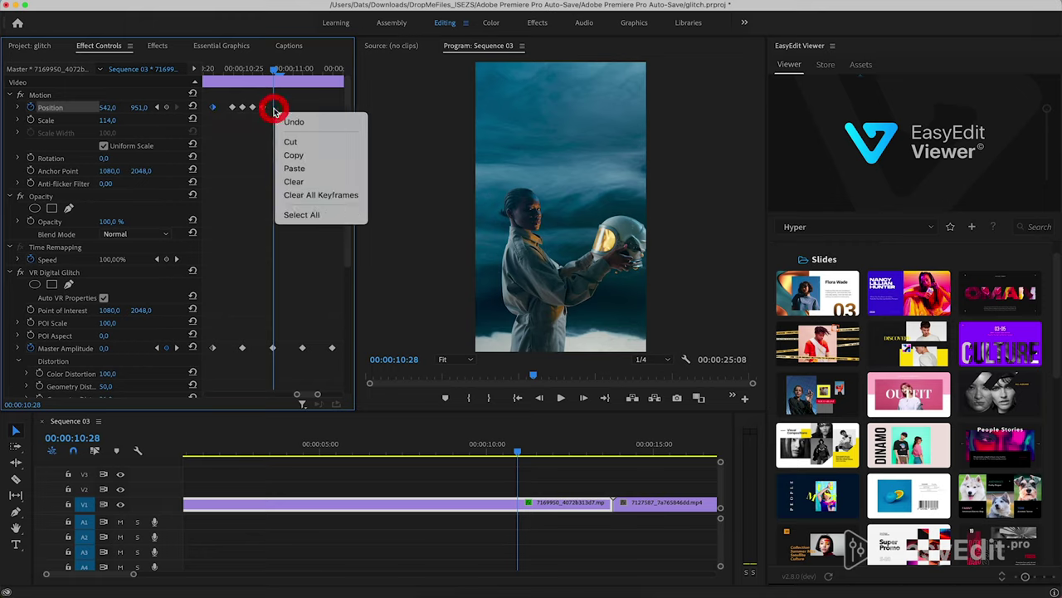
{"action": "left_click", "coordinate": [302, 169]}
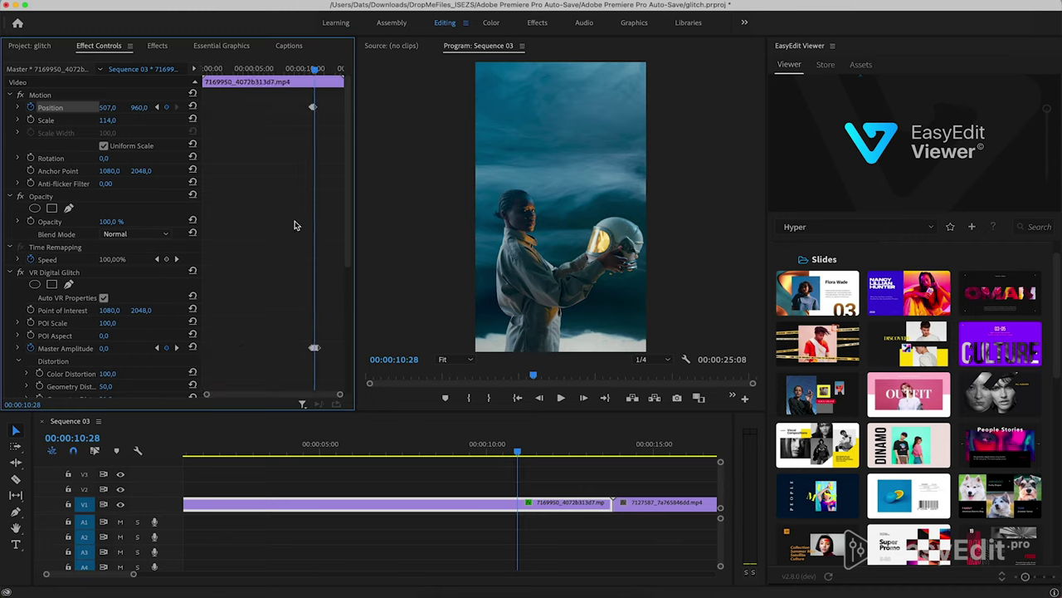
Play back the glitch section of the astronaut clip to check the position shake.
{"action": "left_click", "coordinate": [488, 455]}
{"action": "left_click", "coordinate": [487, 455]}
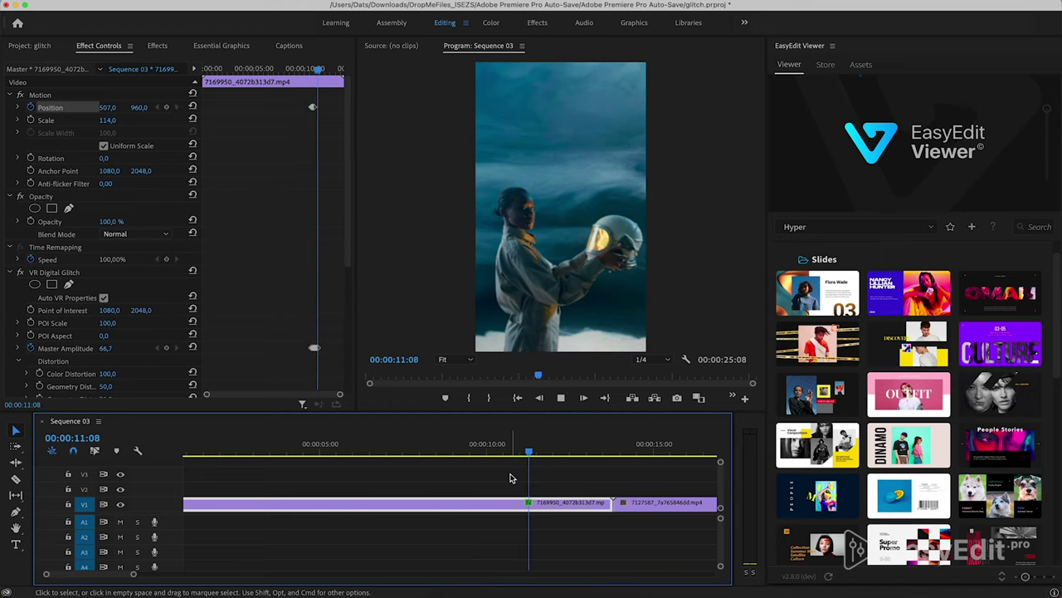
{"action": "key", "text": "space"}
Split the astronaut clip on V1 at 00:00:10:25 and again one frame further on.
{"action": "scroll", "coordinate": [520, 475], "scroll_direction": "up", "scroll_amount": 4}
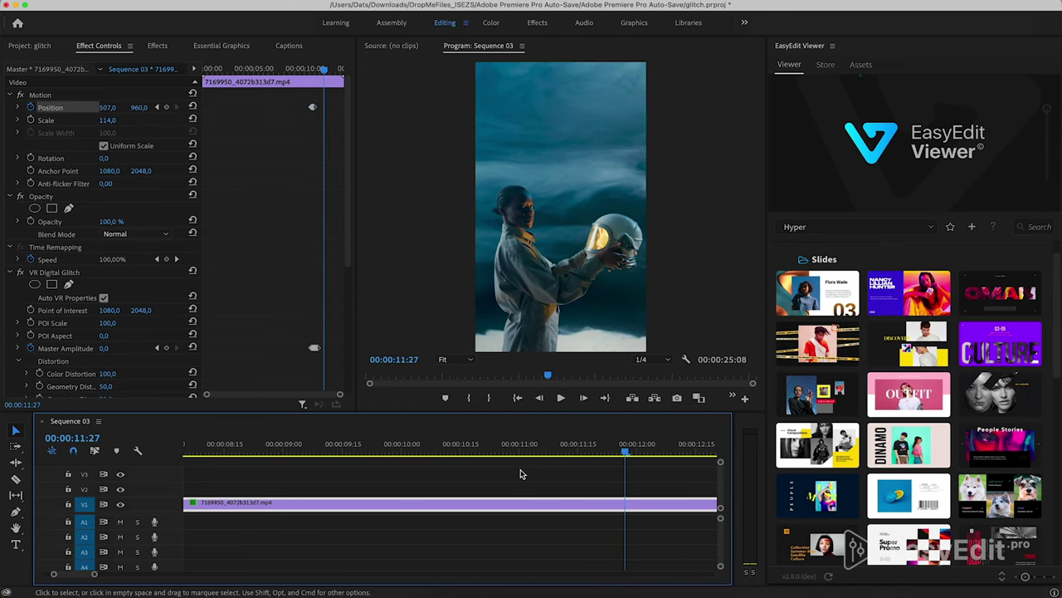
{"action": "left_click", "coordinate": [526, 452]}
{"action": "left_click_drag", "start_coordinate": [526, 453], "coordinate": [506, 452]}
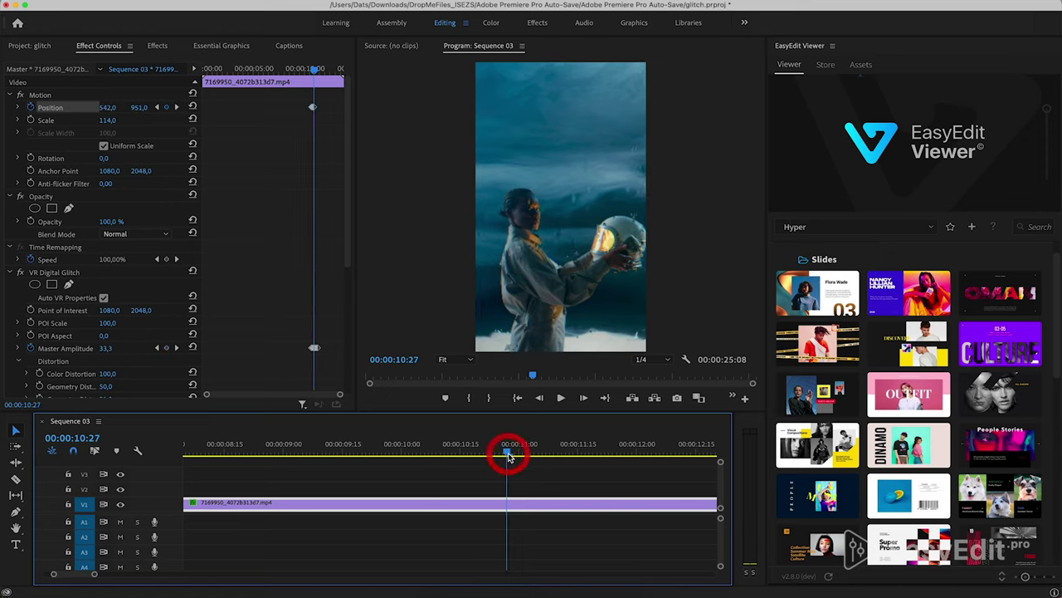
{"action": "scroll", "coordinate": [516, 474], "scroll_direction": "up", "scroll_amount": 3, "text": "alt"}
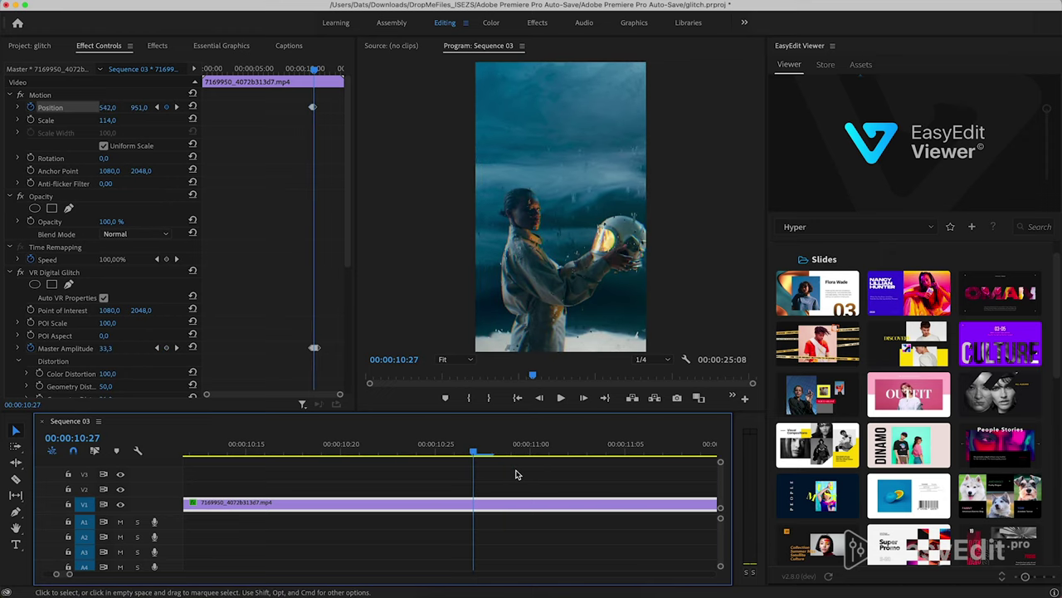
{"action": "scroll", "coordinate": [303, 285], "scroll_direction": "up", "scroll_amount": 5, "text": "alt"}
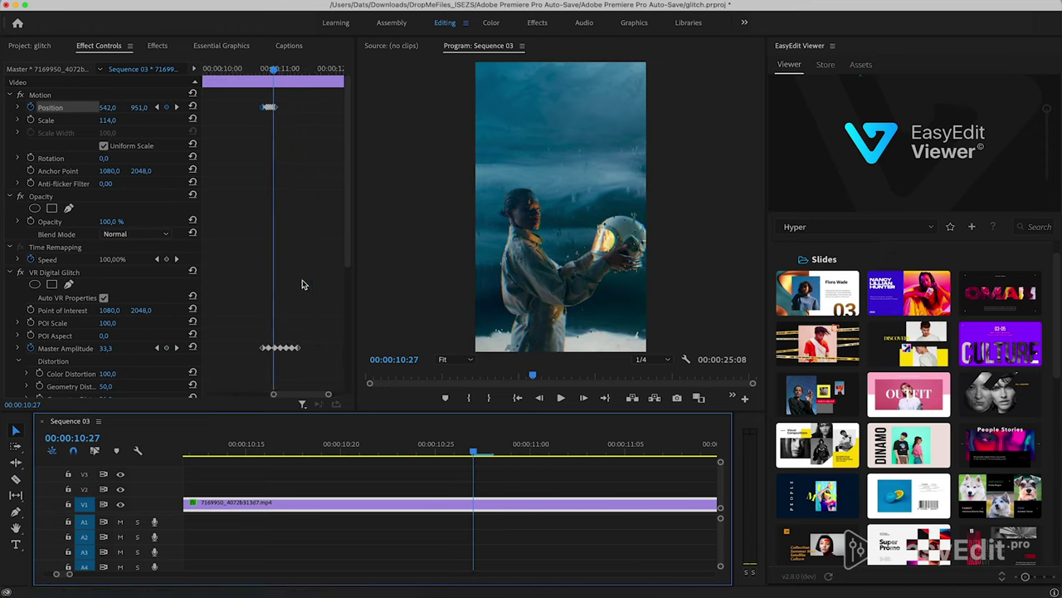
{"action": "left_click", "coordinate": [156, 348]}
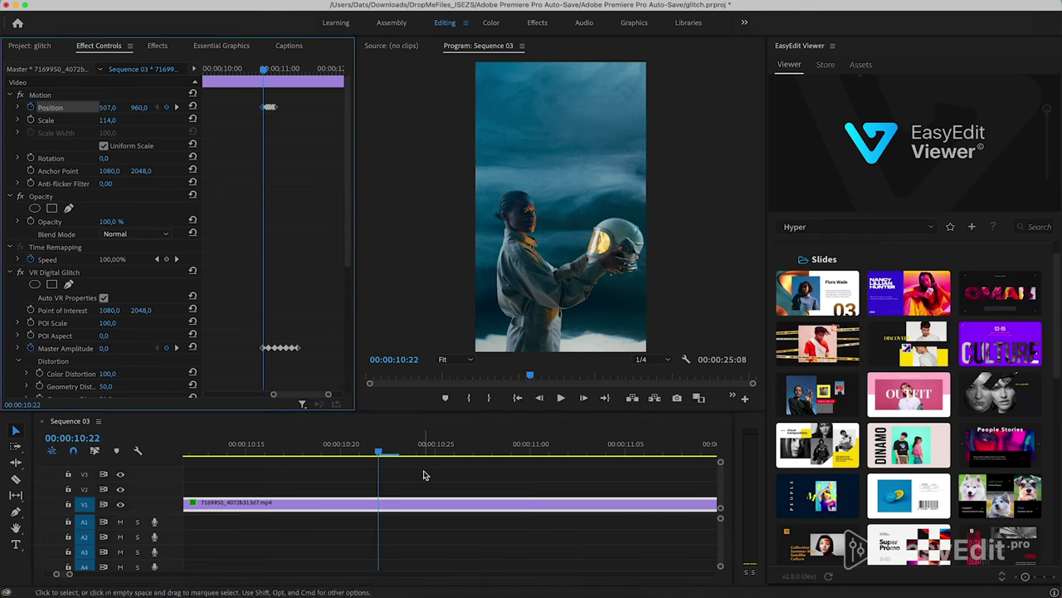
{"action": "key", "text": "Right"}
{"action": "key", "text": "Right"}
{"action": "key", "text": "Right"}
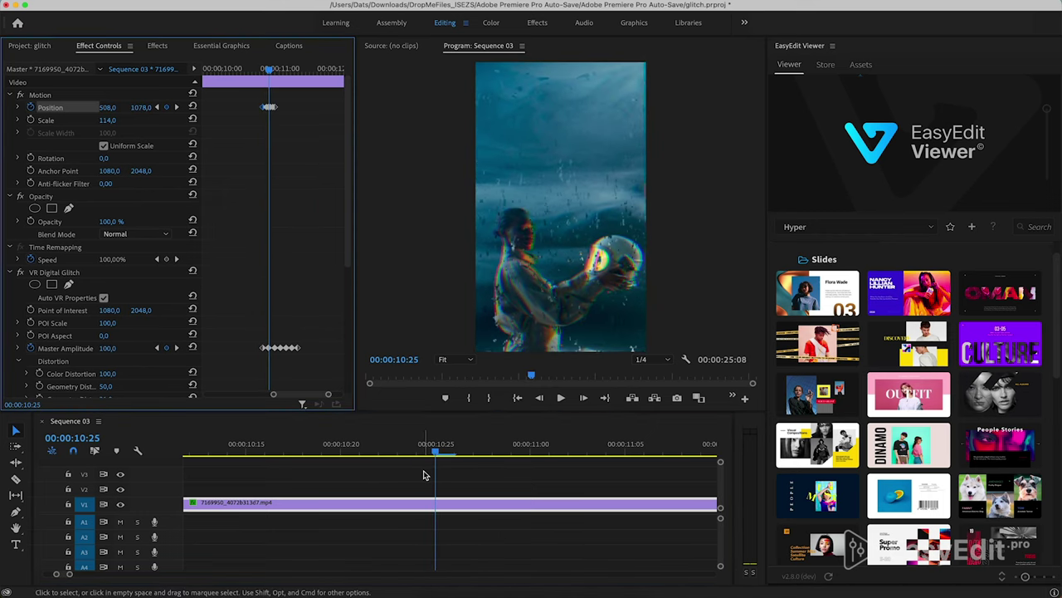
{"action": "key", "text": "c"}
{"action": "left_click", "coordinate": [437, 503]}
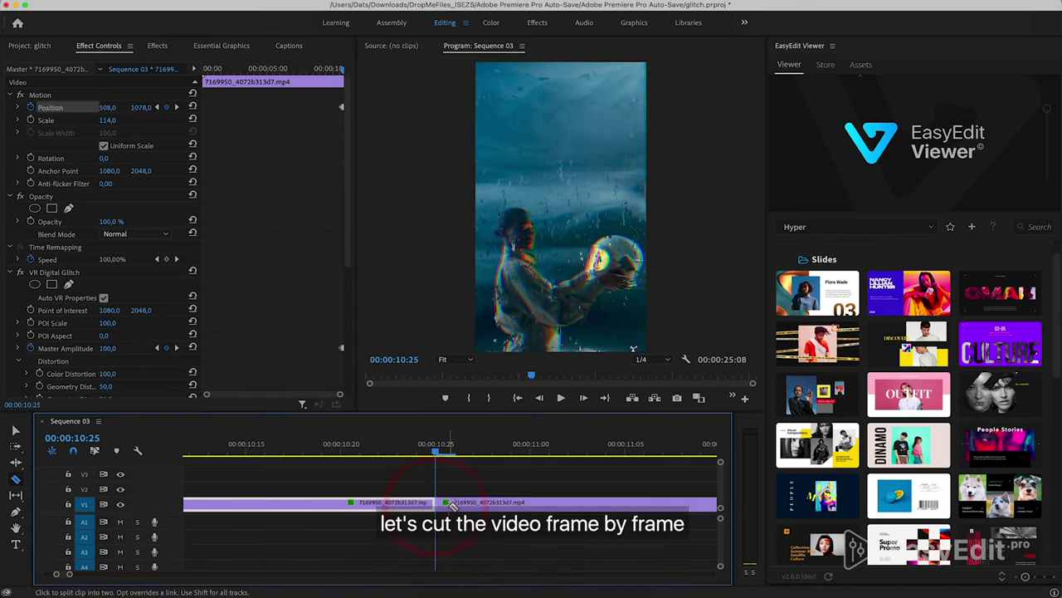
{"action": "left_click", "coordinate": [451, 503]}
Duplicate the isolated single frame at 00:00:10:25 onto V2, directly above the original.
{"action": "key", "text": "v"}
{"action": "left_click_drag", "start_coordinate": [445, 503], "coordinate": [445, 489]}
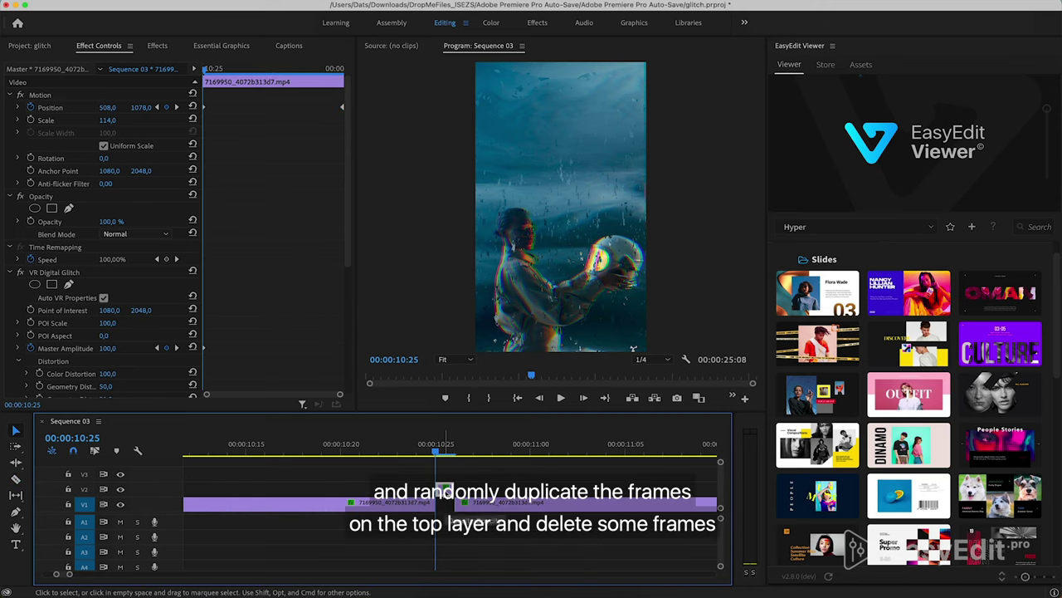
{"action": "left_click_drag", "start_coordinate": [446, 490], "coordinate": [444, 504]}
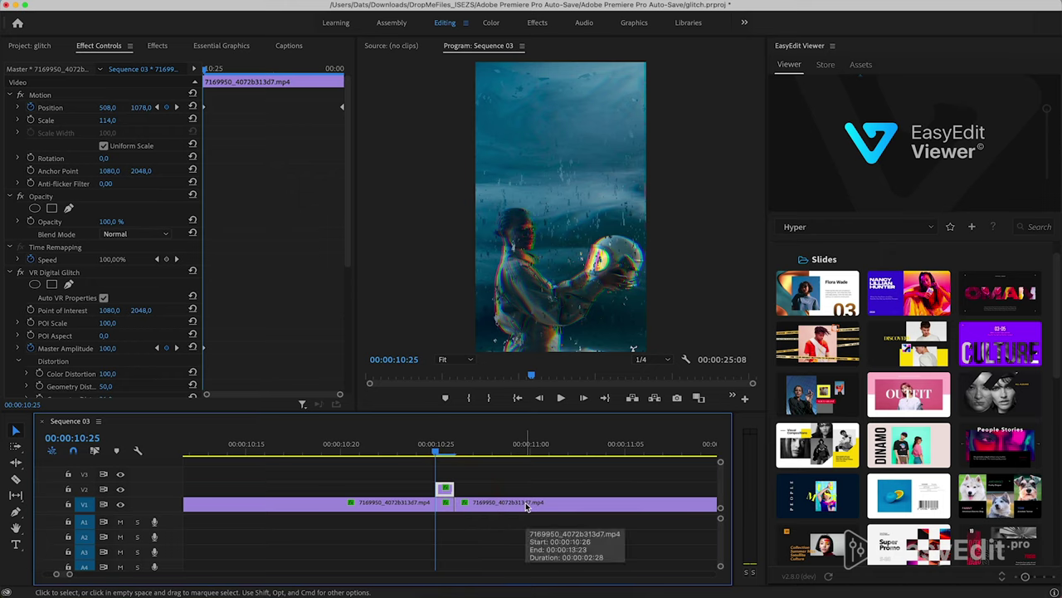
Split the rest of the glitch section on V1 into alternating two-frame and one-frame pieces, with cuts from 00:00:10:28 to 00:00:11:05.
{"action": "key", "text": "c"}
{"action": "left_click", "coordinate": [495, 504]}
{"action": "left_click", "coordinate": [515, 504]}
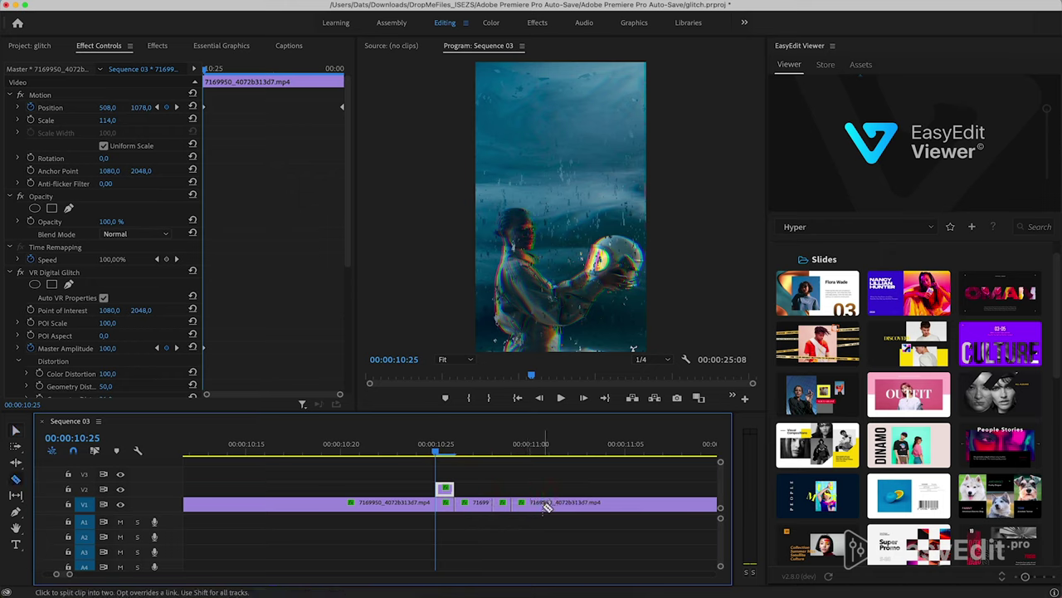
{"action": "left_click", "coordinate": [541, 504]}
{"action": "left_click", "coordinate": [561, 504]}
{"action": "left_click", "coordinate": [580, 504]}
{"action": "left_click", "coordinate": [598, 503]}
{"action": "left_click", "coordinate": [618, 504]}
{"action": "left_click", "coordinate": [636, 504]}
Duplicate the other three single-frame pieces onto V2 and delete one frame from each of the first two two-frame pieces on V1.
{"action": "key", "text": "v"}
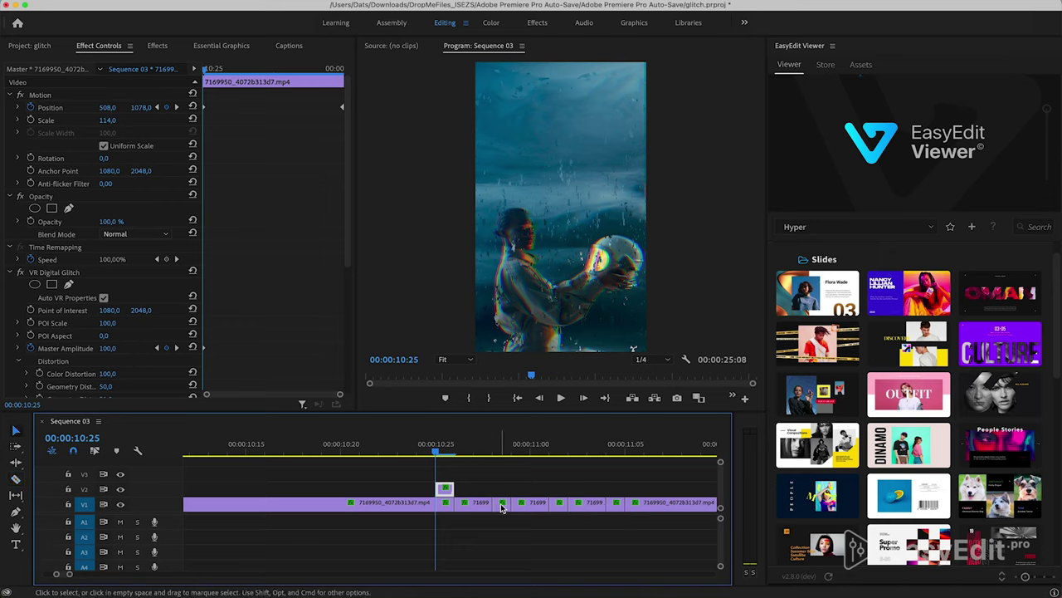
{"action": "left_click_drag", "start_coordinate": [502, 506], "coordinate": [615, 490]}
{"action": "key", "text": "c"}
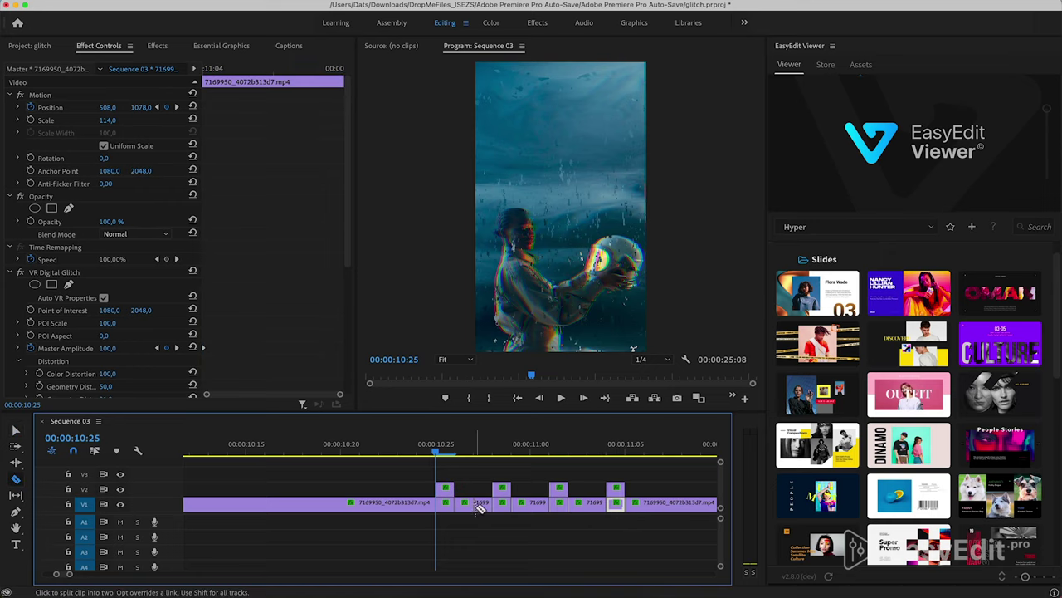
{"action": "key", "text": "v"}
{"action": "left_click", "coordinate": [484, 506]}
{"action": "key", "text": "Delete"}
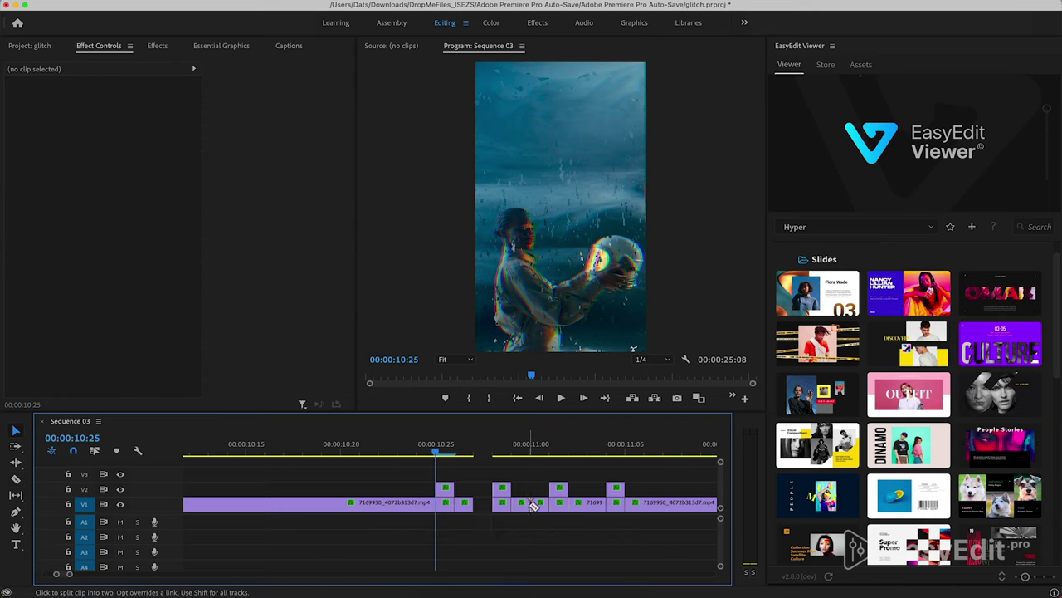
{"action": "left_click", "coordinate": [523, 503]}
{"action": "key", "text": "Delete"}
Set the first duplicated frame on V2 to 50% opacity, scale 126 and horizontal position 552.
{"action": "left_click", "coordinate": [444, 488]}
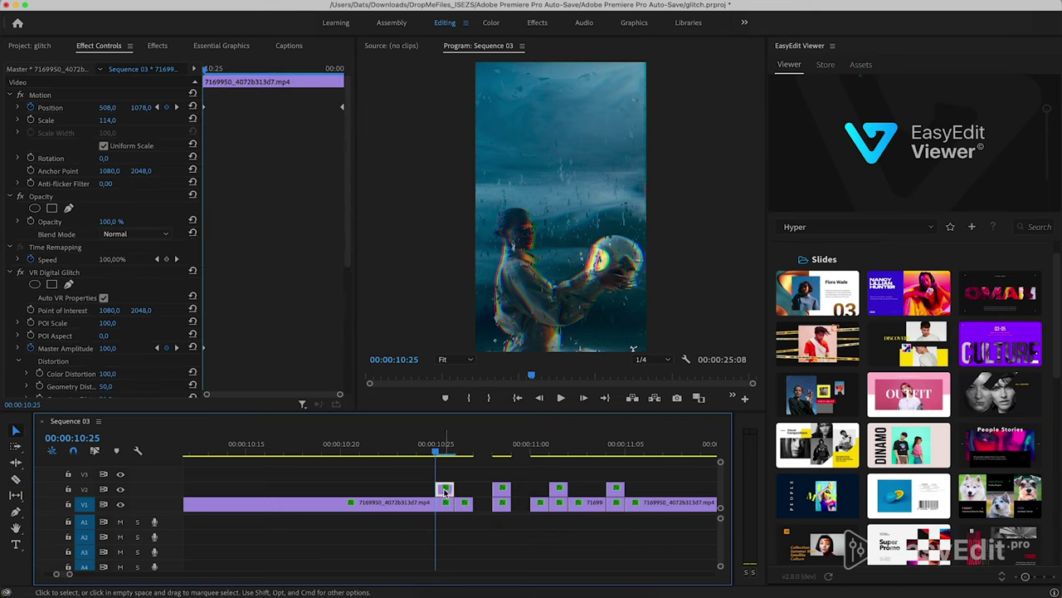
{"action": "left_click", "coordinate": [118, 222]}
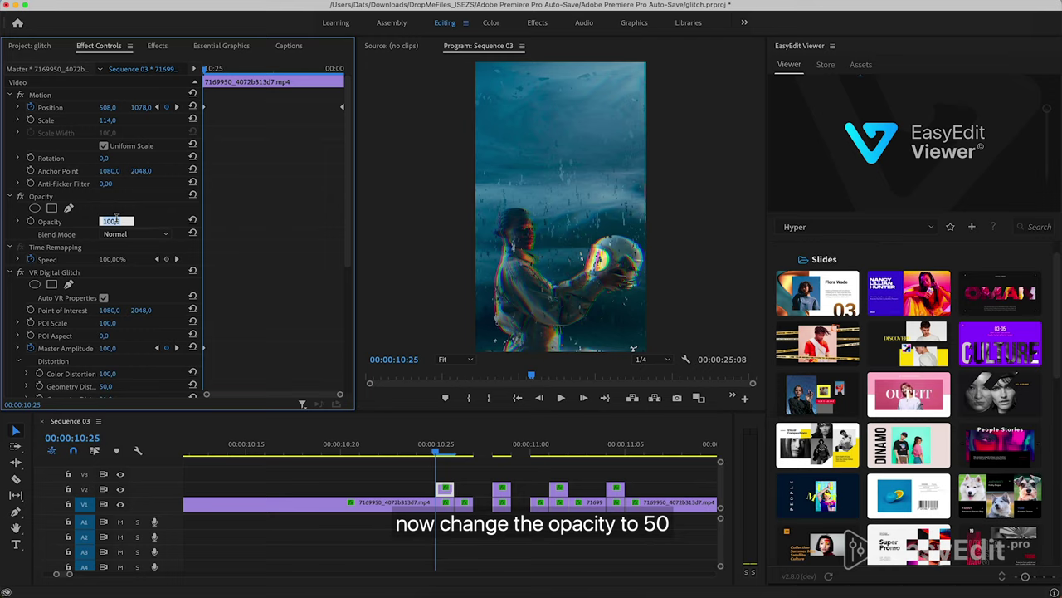
{"action": "type", "text": "50"}
{"action": "key", "text": "Return"}
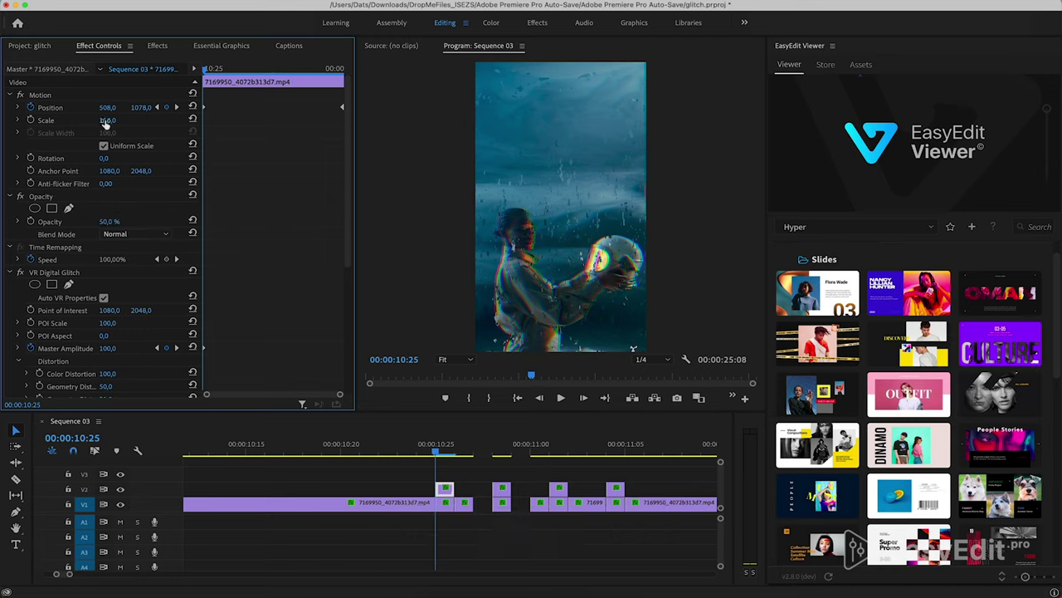
{"action": "left_click_drag", "start_coordinate": [107, 120], "coordinate": [118, 120]}
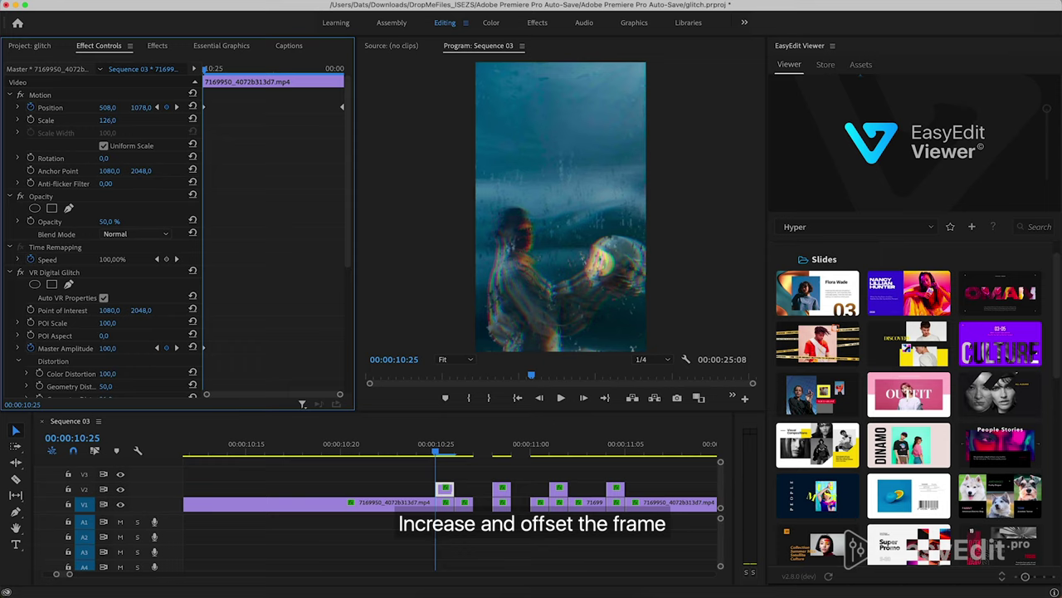
{"action": "left_click_drag", "start_coordinate": [107, 107], "coordinate": [143, 107]}
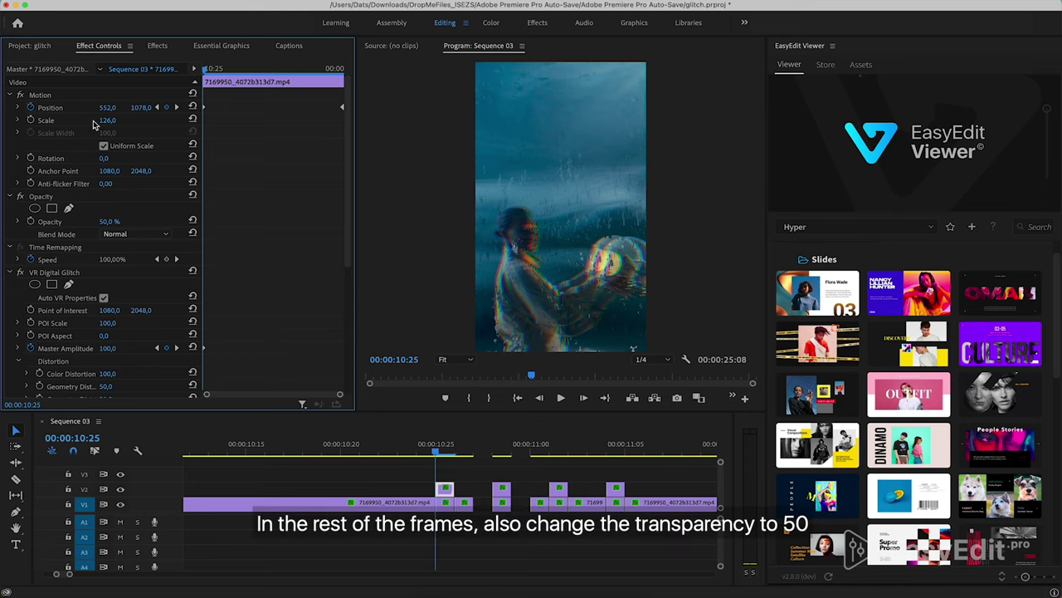
Copy the first V2 frame's Motion settings to the other three V2 frames and go to 00:00:10:28.
{"action": "left_click", "coordinate": [39, 96]}
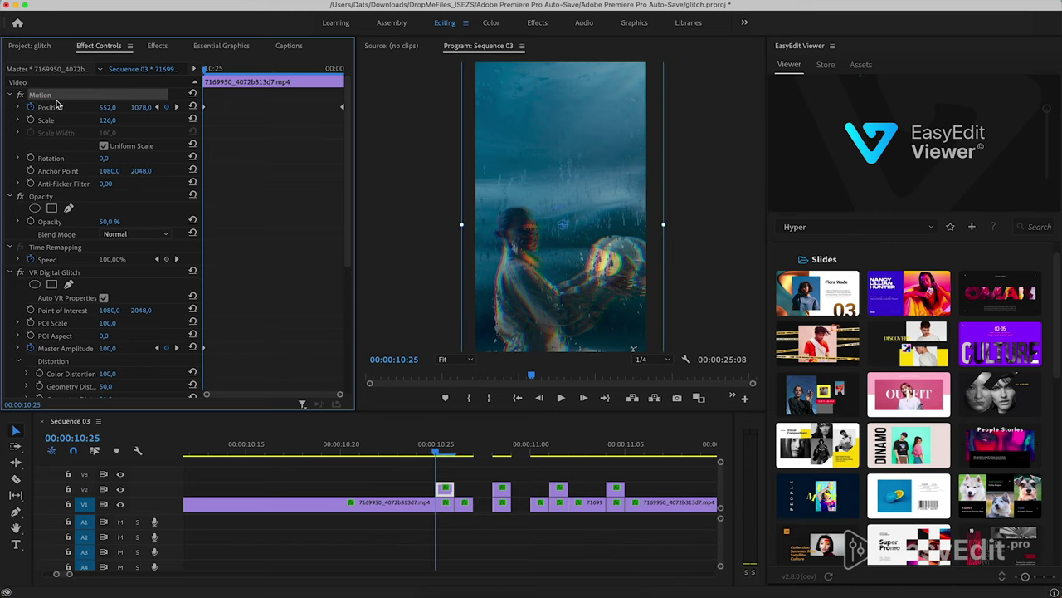
{"action": "left_click_drag", "start_coordinate": [494, 475], "coordinate": [662, 510]}
{"action": "left_click_drag", "start_coordinate": [506, 448], "coordinate": [493, 448]}
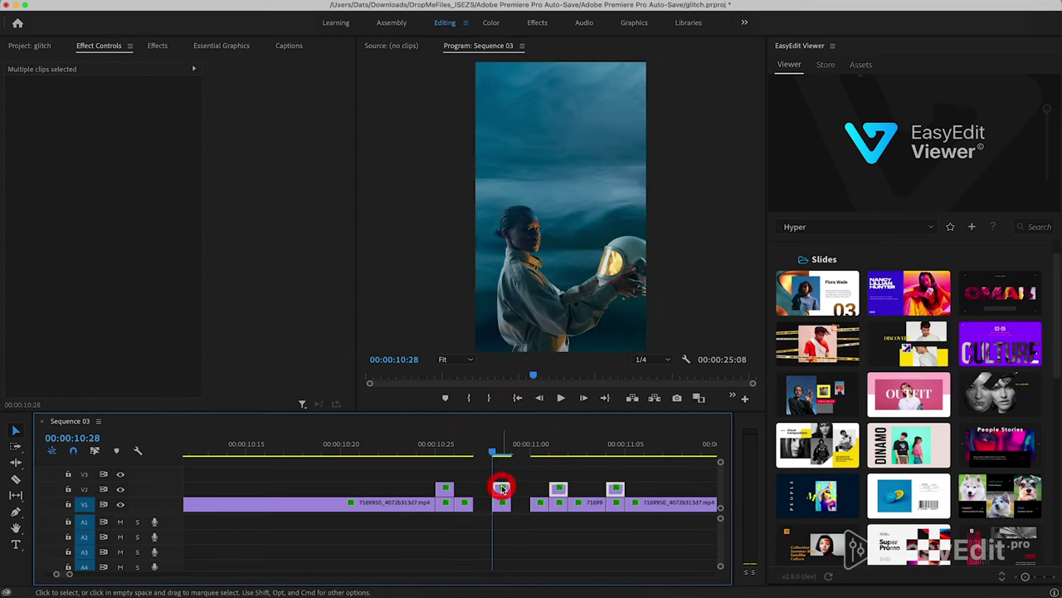
Set the duplicated V2 frame at 00:00:10:28 to 50% opacity.
{"action": "left_click", "coordinate": [532, 488]}
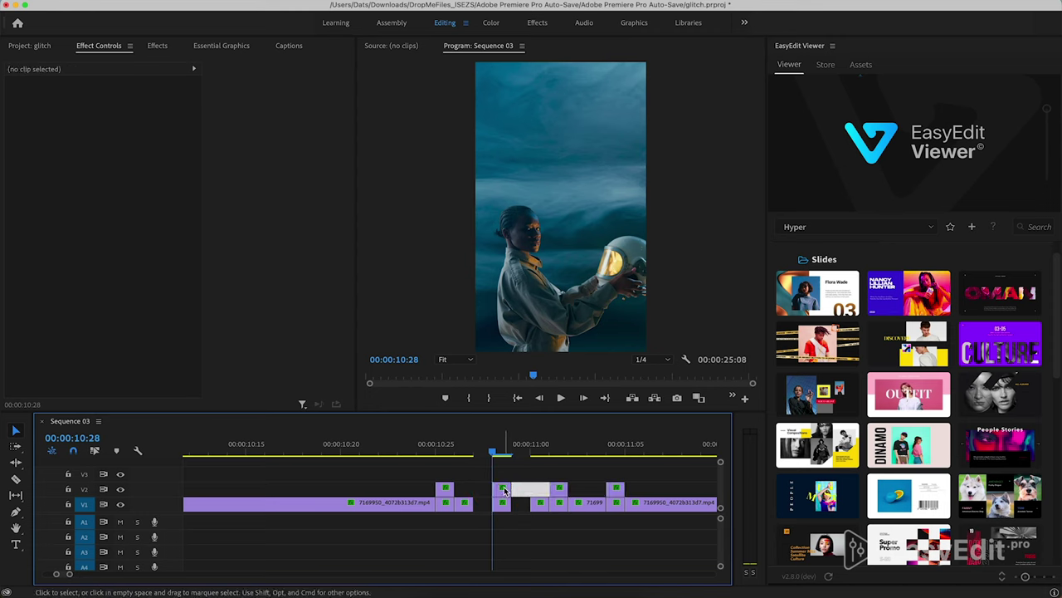
{"action": "left_click", "coordinate": [501, 488]}
{"action": "left_click", "coordinate": [114, 222]}
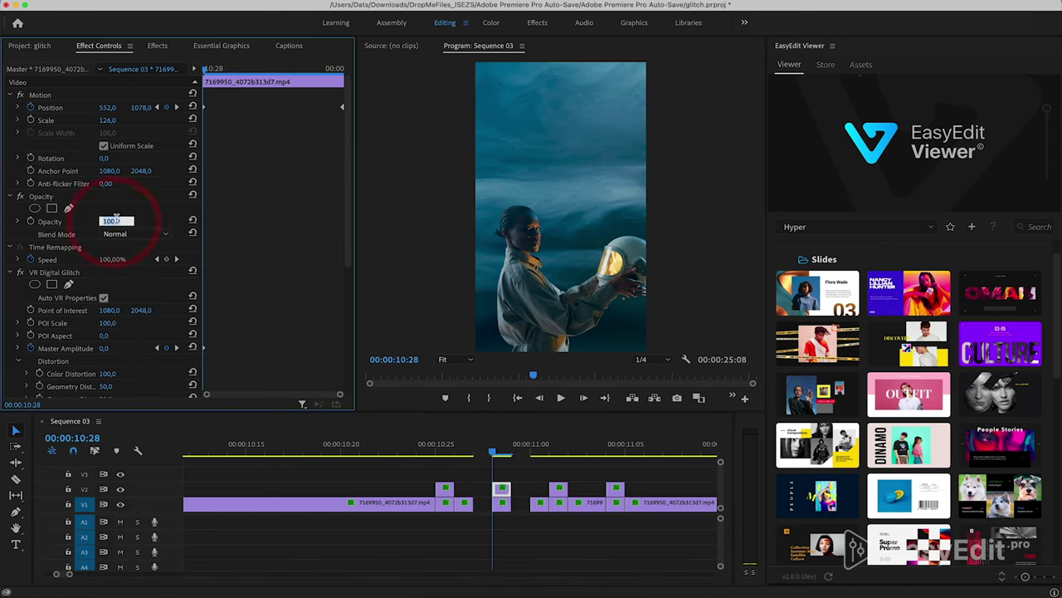
{"action": "type", "text": "50"}
{"action": "key", "text": "Return"}
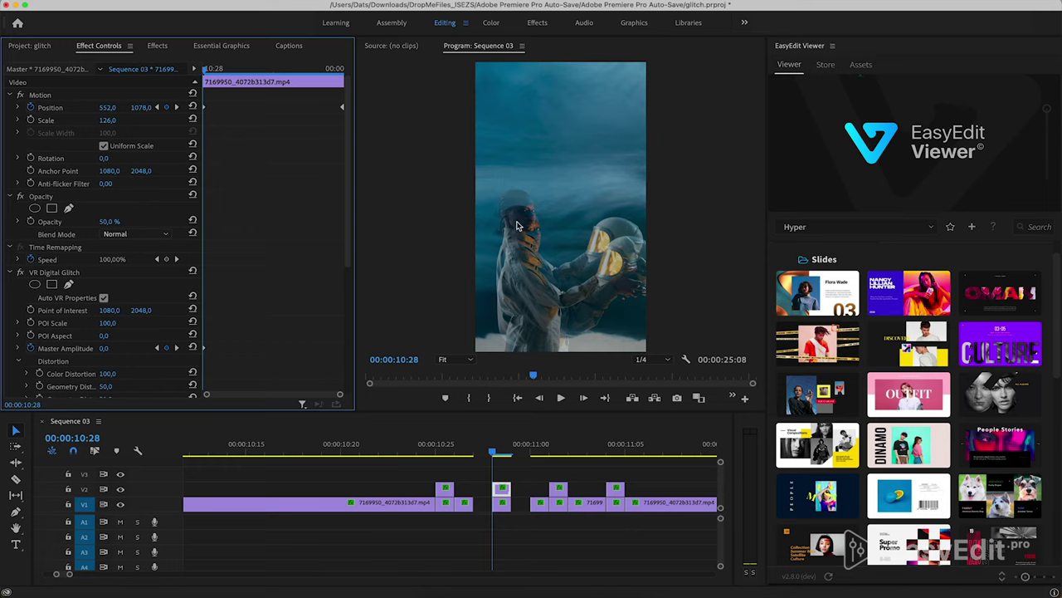
Copy that frame's Opacity settings to the V2 frames at 00:00:11:01 and 00:00:11:04.
{"action": "left_click", "coordinate": [40, 197]}
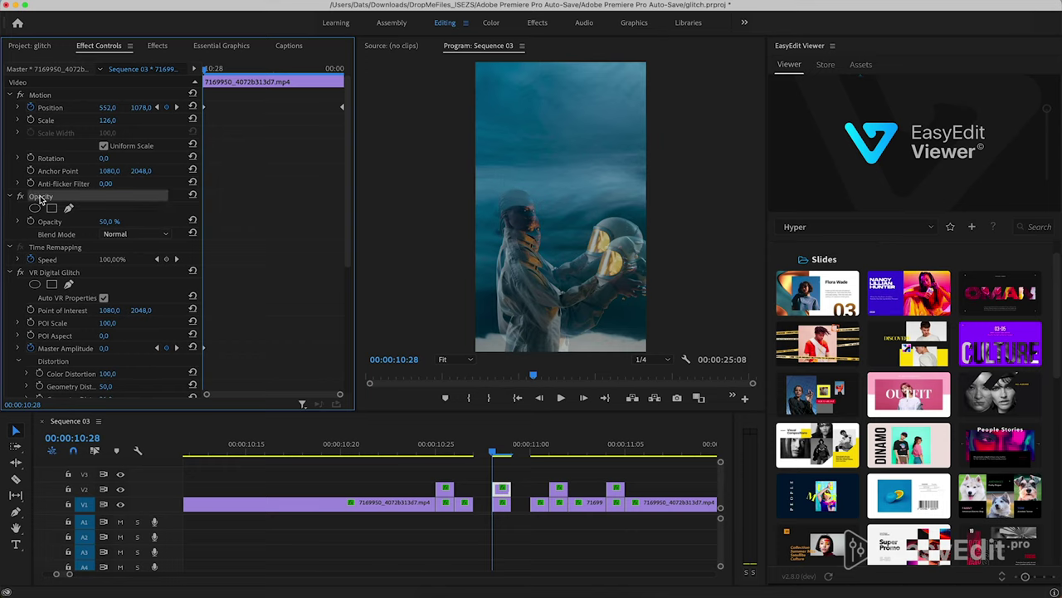
{"action": "right_click", "coordinate": [40, 198]}
{"action": "left_click", "coordinate": [50, 274]}
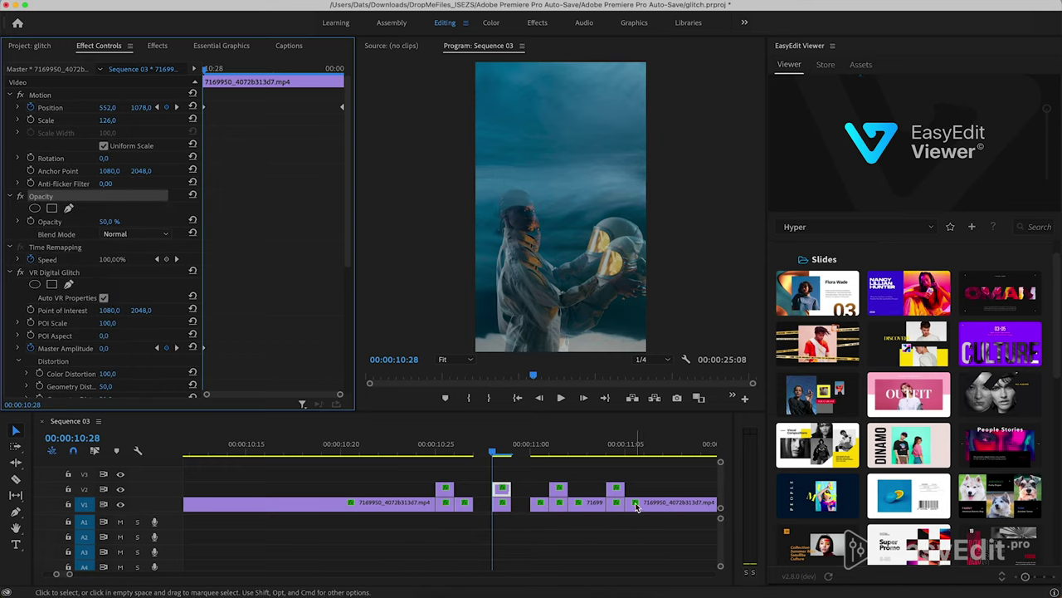
{"action": "left_click_drag", "start_coordinate": [649, 463], "coordinate": [488, 493]}
{"action": "key", "text": "super+v"}
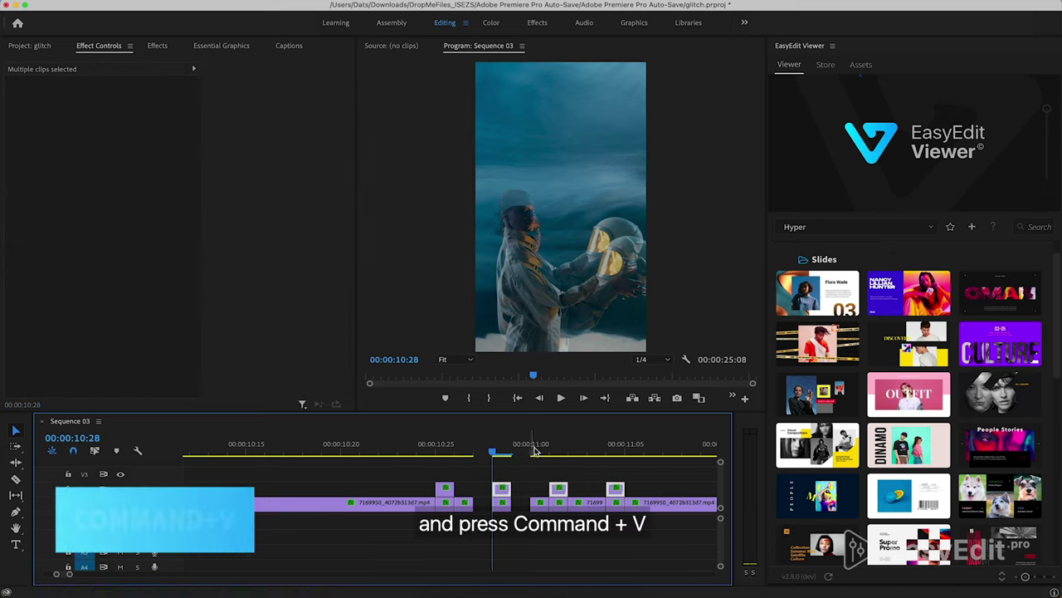
{"action": "left_click", "coordinate": [550, 446]}
{"action": "left_click", "coordinate": [610, 450]}
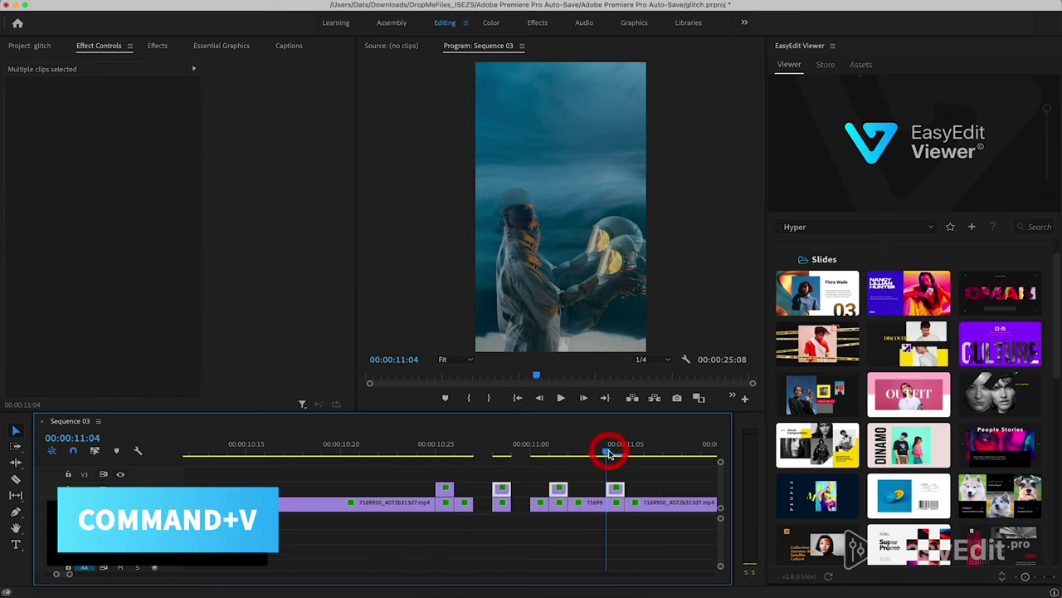
In the Color workspace, give the V2 frame at 00:00:10:25 a bright blue look with Lumetri Basic Correction.
{"action": "left_click", "coordinate": [438, 450]}
{"action": "left_click", "coordinate": [445, 488]}
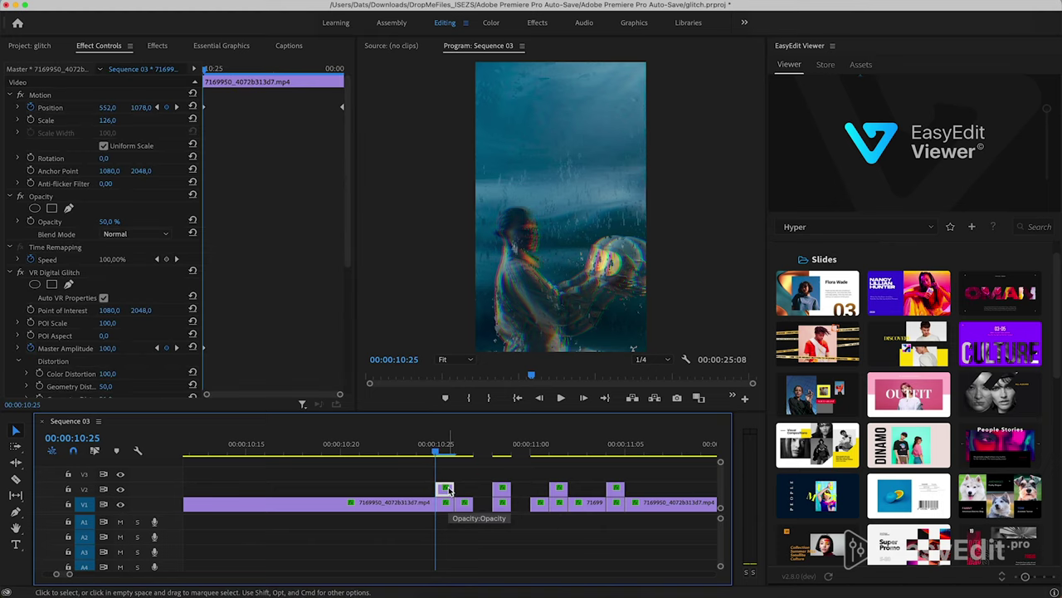
{"action": "left_click", "coordinate": [490, 22]}
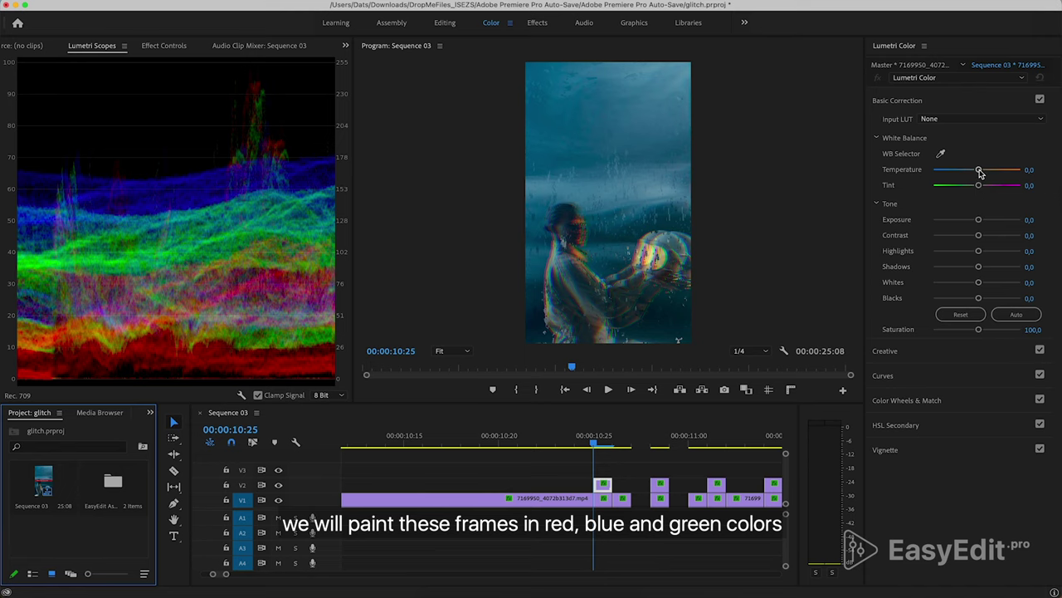
{"action": "left_click_drag", "start_coordinate": [978, 170], "coordinate": [1016, 235]}
Colour the V2 frame at 00:00:10:28 bright green with Lumetri temperature -10.8, tint -100 and a raised exposure.
{"action": "left_click", "coordinate": [660, 487]}
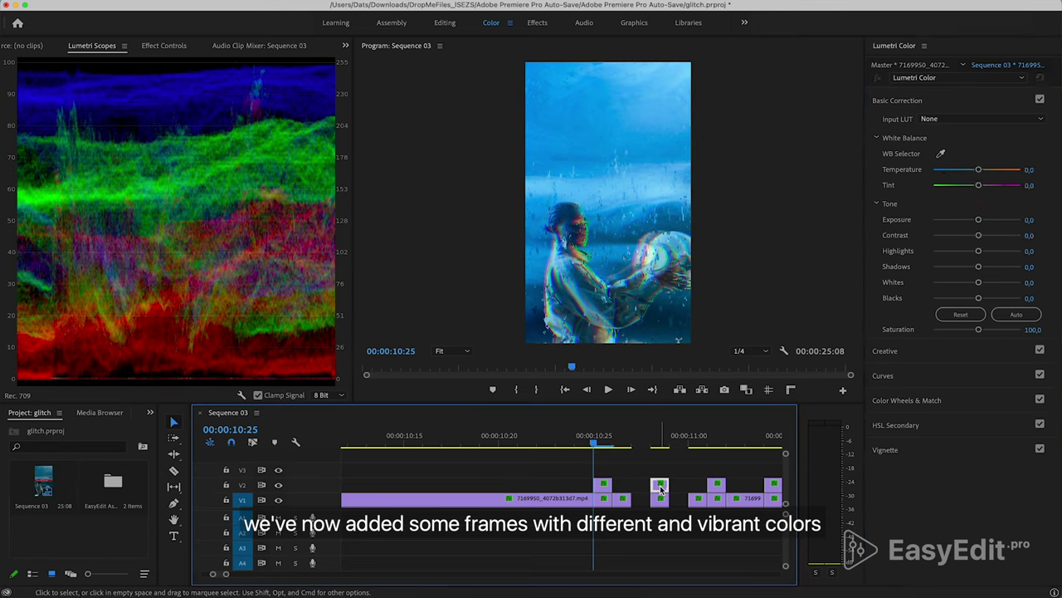
{"action": "left_click", "coordinate": [650, 443]}
{"action": "left_click_drag", "start_coordinate": [979, 185], "coordinate": [929, 185]}
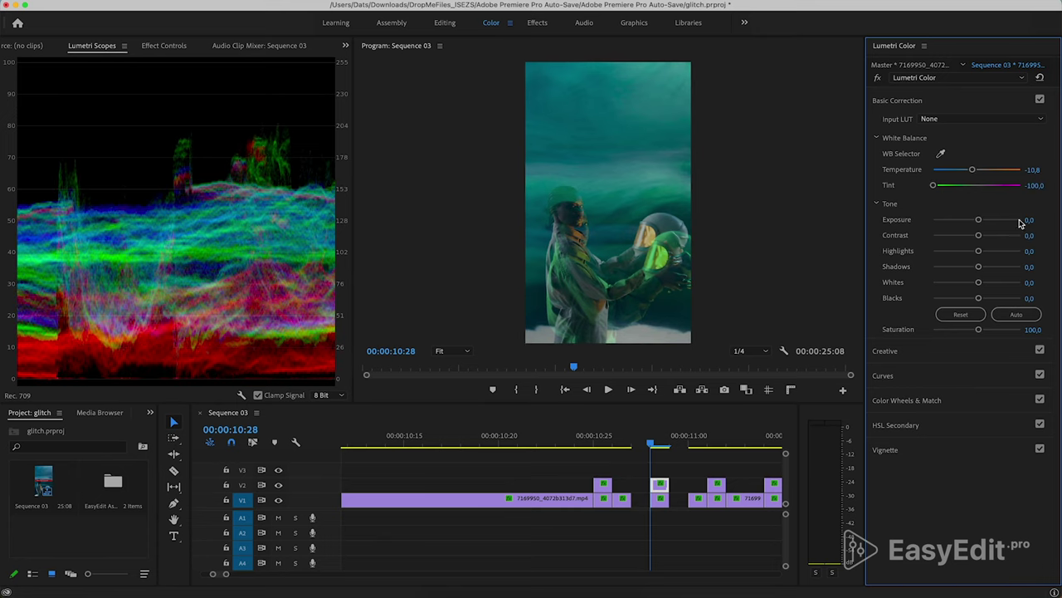
{"action": "left_click_drag", "start_coordinate": [979, 219], "coordinate": [1016, 236]}
Set the Lumetri tint to 100 on the V2 frame at 00:00:11:01 and to -48.2 on the one at 00:00:11:04.
{"action": "left_click", "coordinate": [718, 484]}
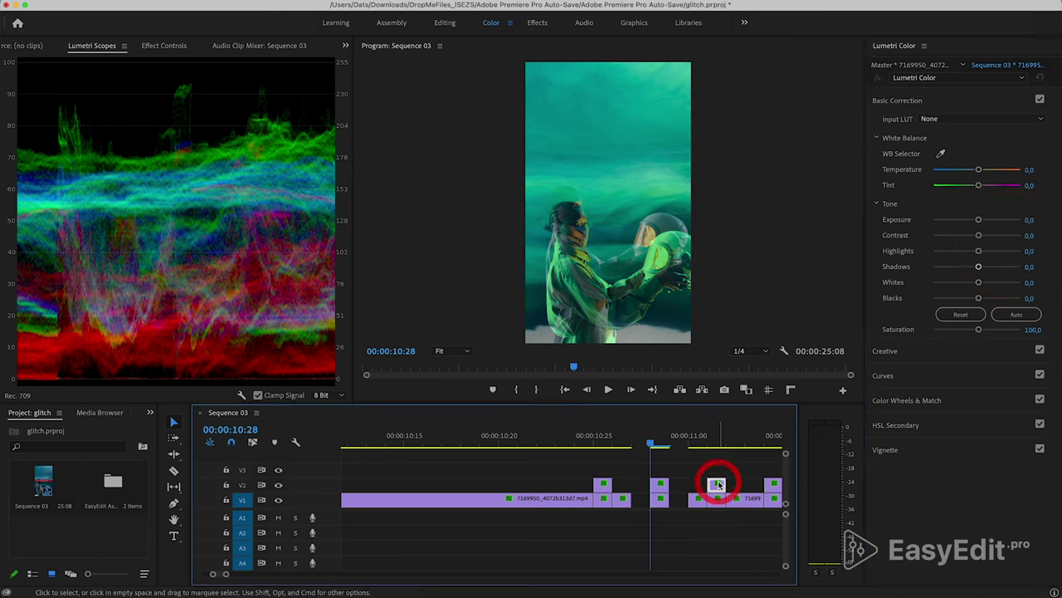
{"action": "left_click", "coordinate": [707, 442]}
{"action": "left_click_drag", "start_coordinate": [979, 185], "coordinate": [1040, 186]}
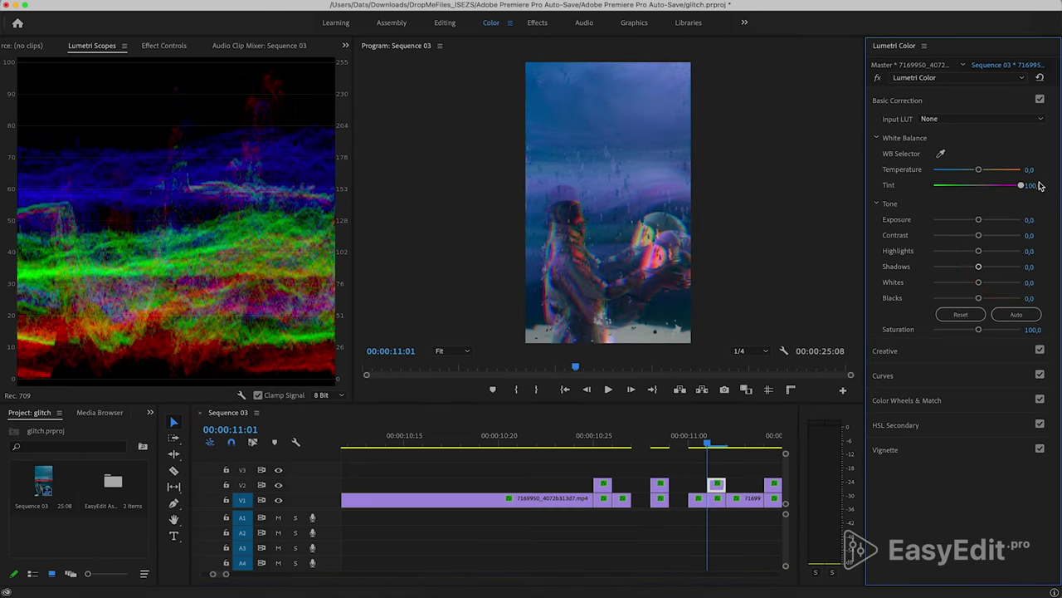
{"action": "left_click_drag", "start_coordinate": [979, 169], "coordinate": [956, 186]}
{"action": "left_click", "coordinate": [767, 438]}
Play back the coloured glitch section from 00:00:10:20.
{"action": "scroll", "coordinate": [583, 476], "scroll_direction": "down", "scroll_amount": 3}
{"action": "scroll", "coordinate": [583, 476], "scroll_direction": "down", "scroll_amount": 3}
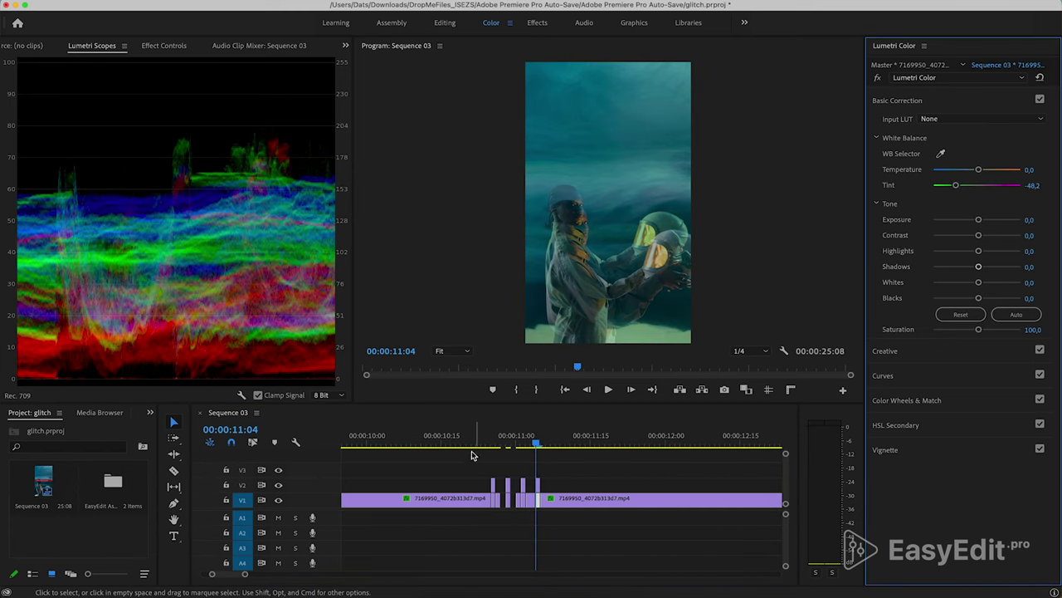
{"action": "left_click", "coordinate": [467, 446]}
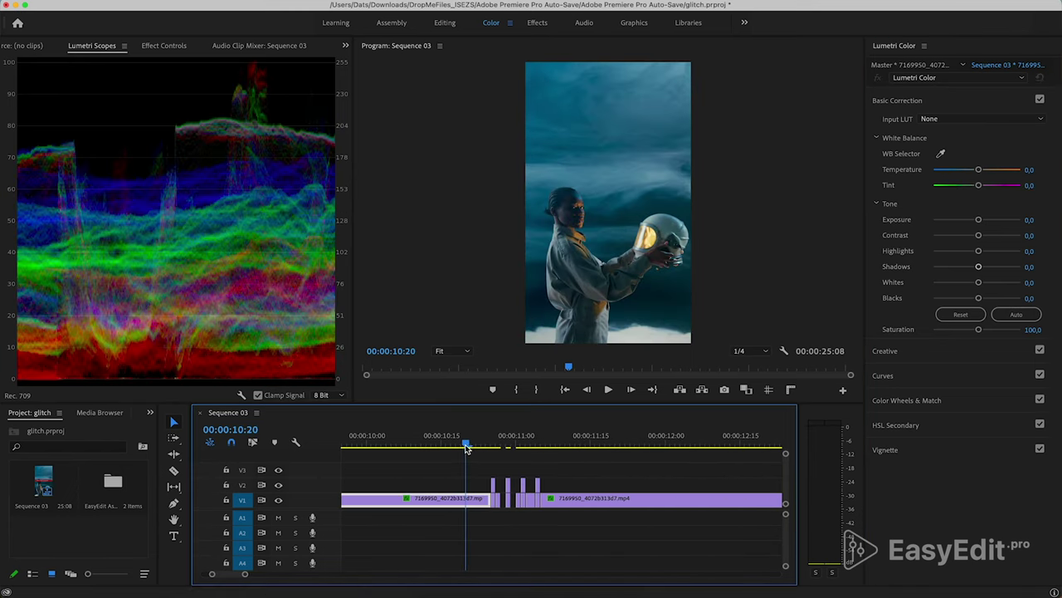
{"action": "key", "text": "space"}
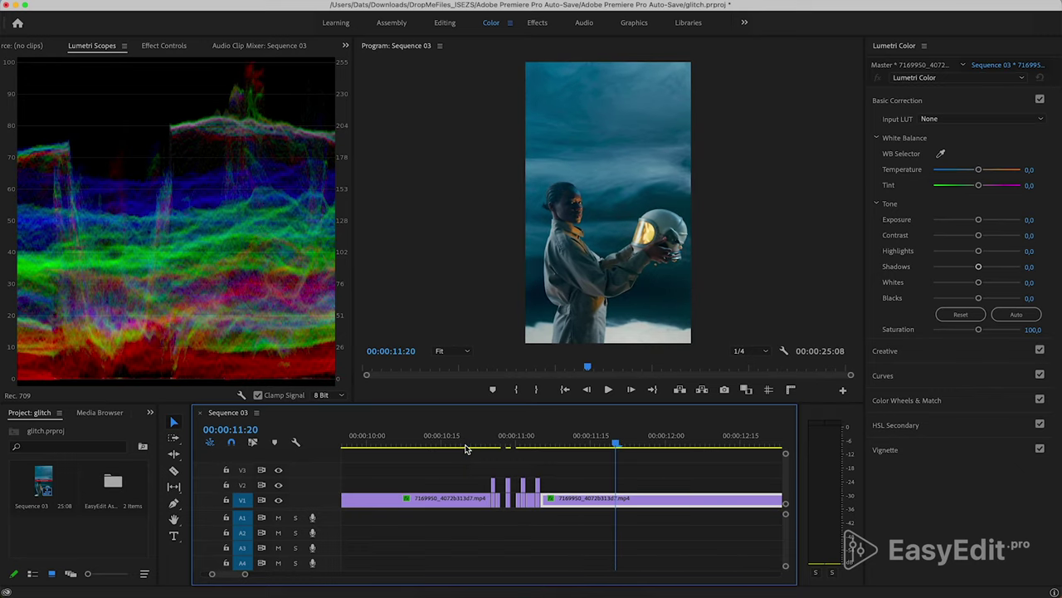
Return to the Editing workspace and move the second video on V1 to start at 00:00:11:05, overwriting the rest of the first clip.
{"action": "left_click", "coordinate": [446, 23]}
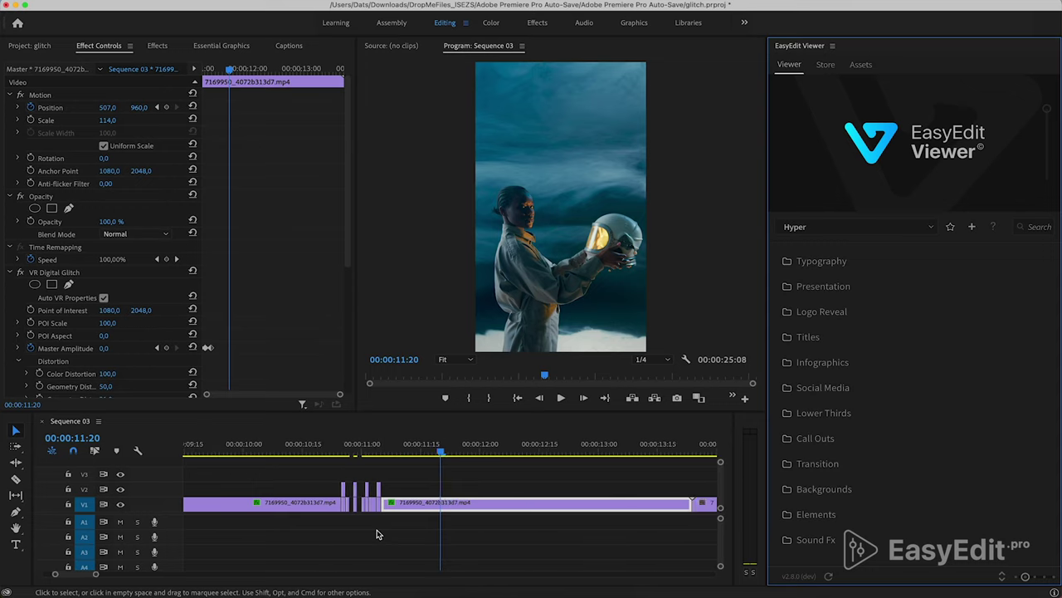
{"action": "scroll", "coordinate": [376, 534], "scroll_direction": "down", "scroll_amount": 2}
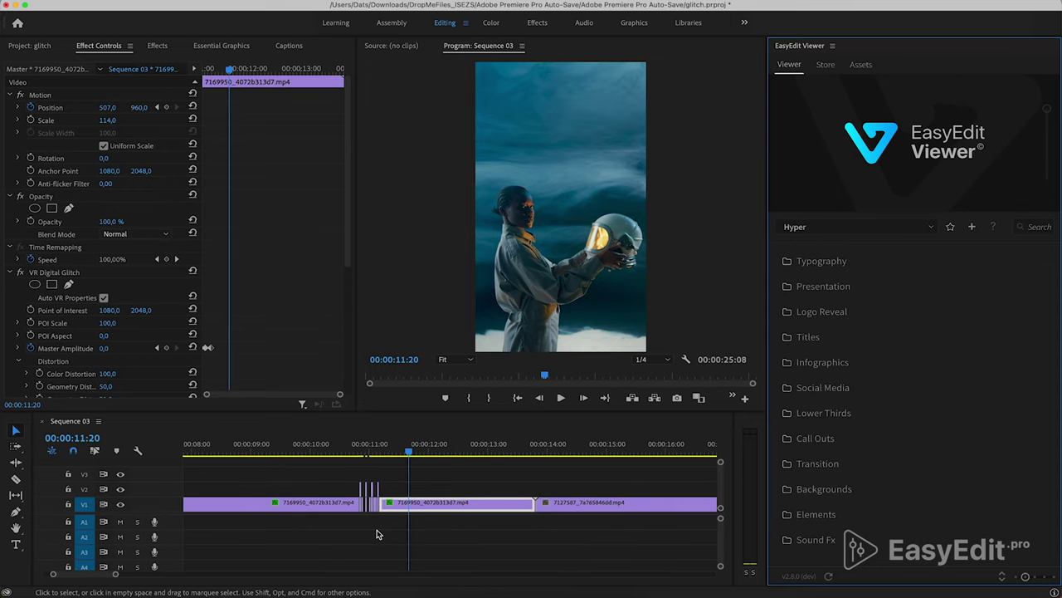
{"action": "left_click", "coordinate": [537, 450]}
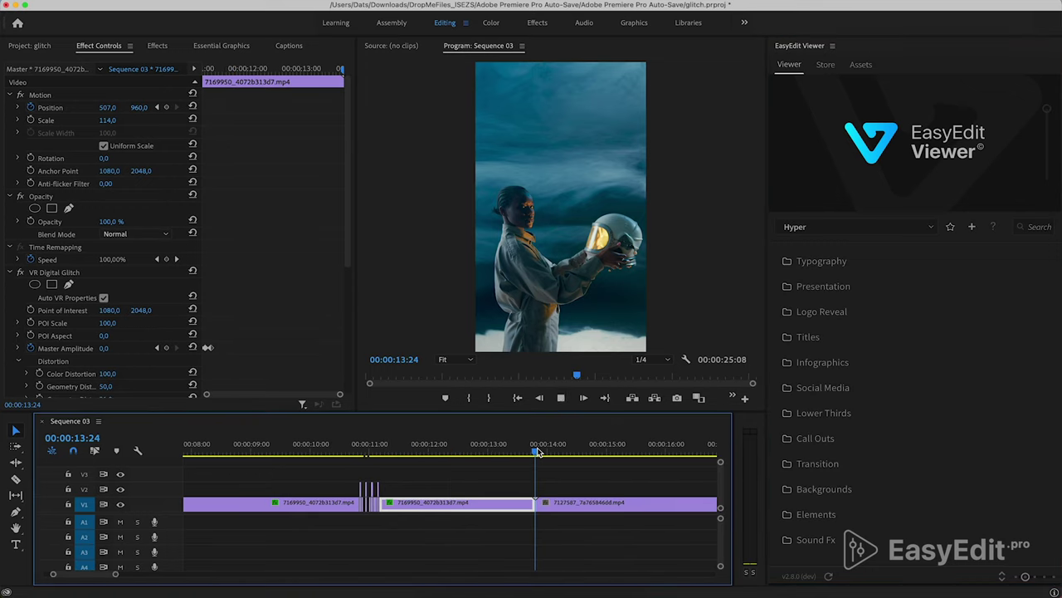
{"action": "key", "text": "space"}
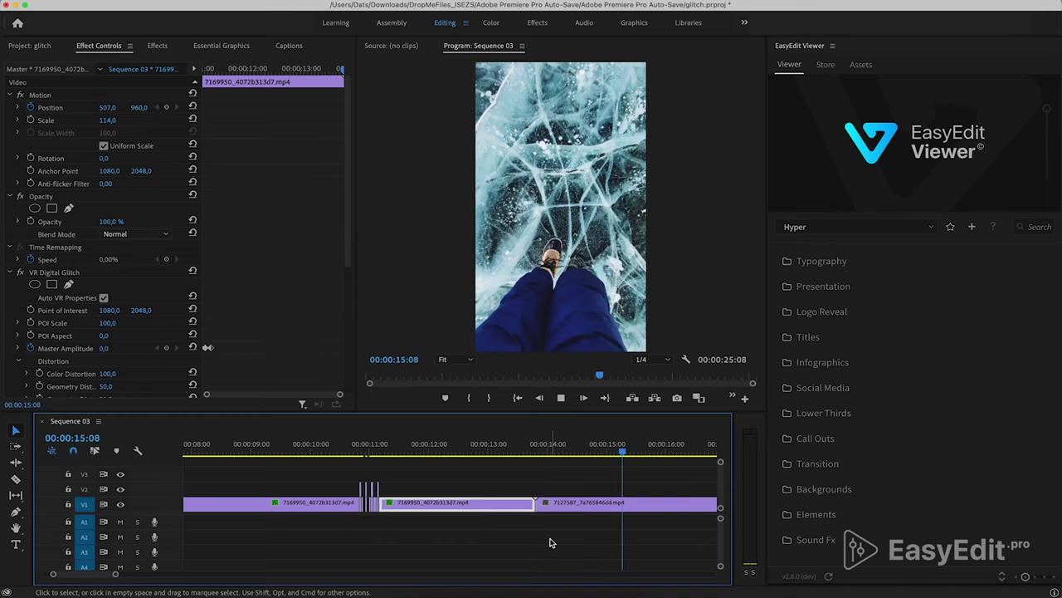
{"action": "left_click_drag", "start_coordinate": [537, 453], "coordinate": [591, 453]}
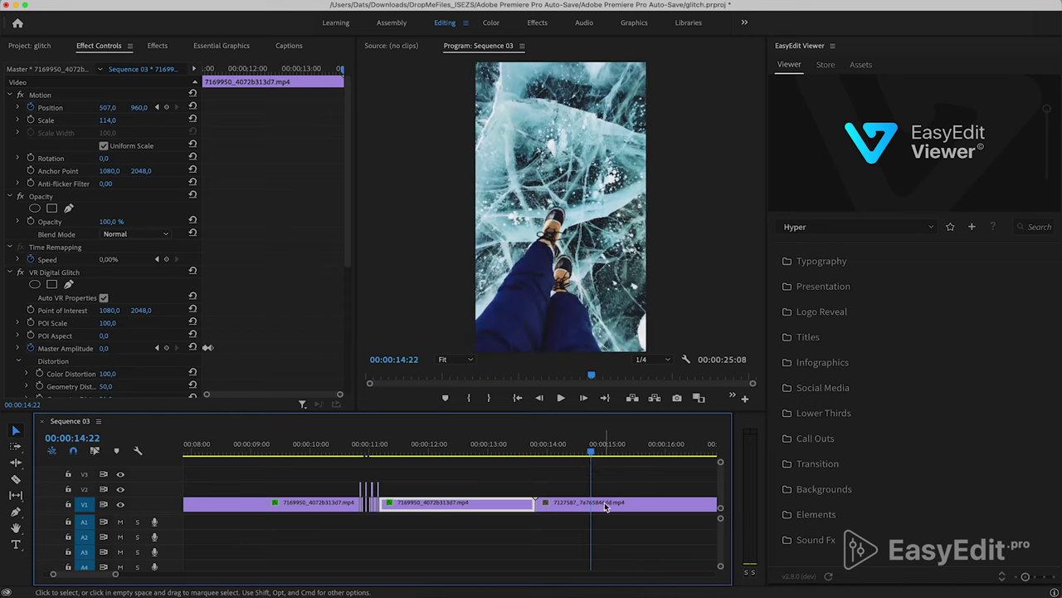
{"action": "left_click_drag", "start_coordinate": [606, 507], "coordinate": [453, 508]}
{"action": "scroll", "coordinate": [386, 486], "scroll_direction": "up", "scroll_amount": 5}
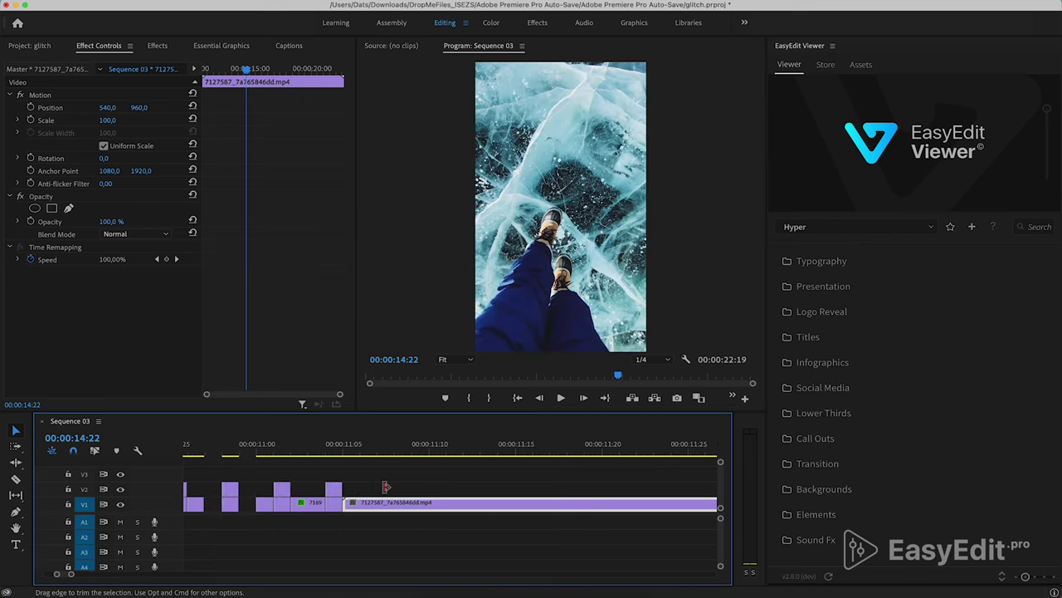
{"action": "scroll", "coordinate": [386, 486], "scroll_direction": "left", "scroll_amount": 3}
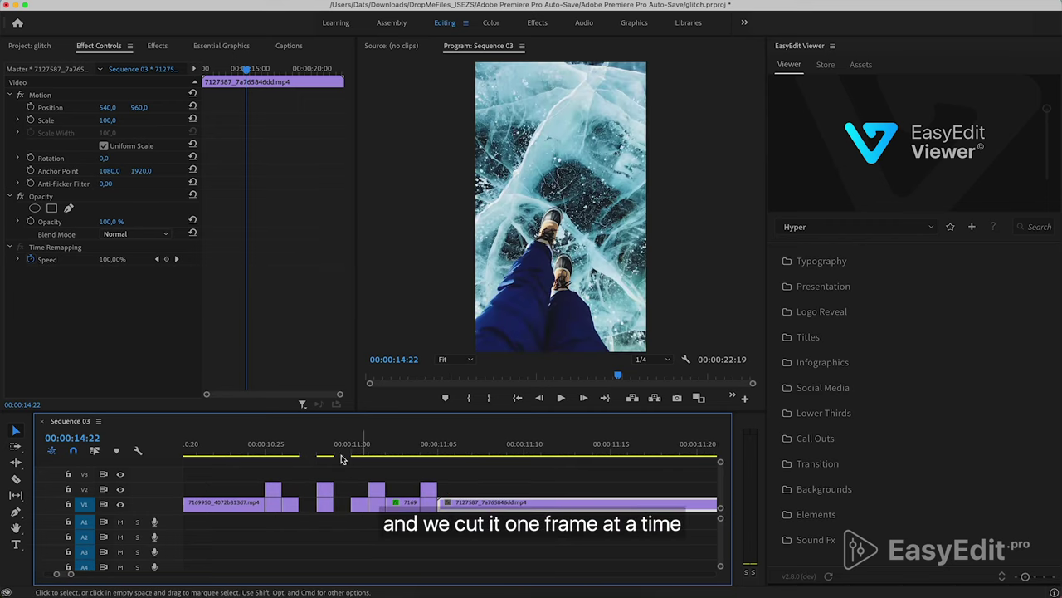
Cut the start of the second video into six one-frame pieces, from 00:00:11:05 to 00:00:11:11.
{"action": "key", "text": "c"}
{"action": "left_click", "coordinate": [452, 503]}
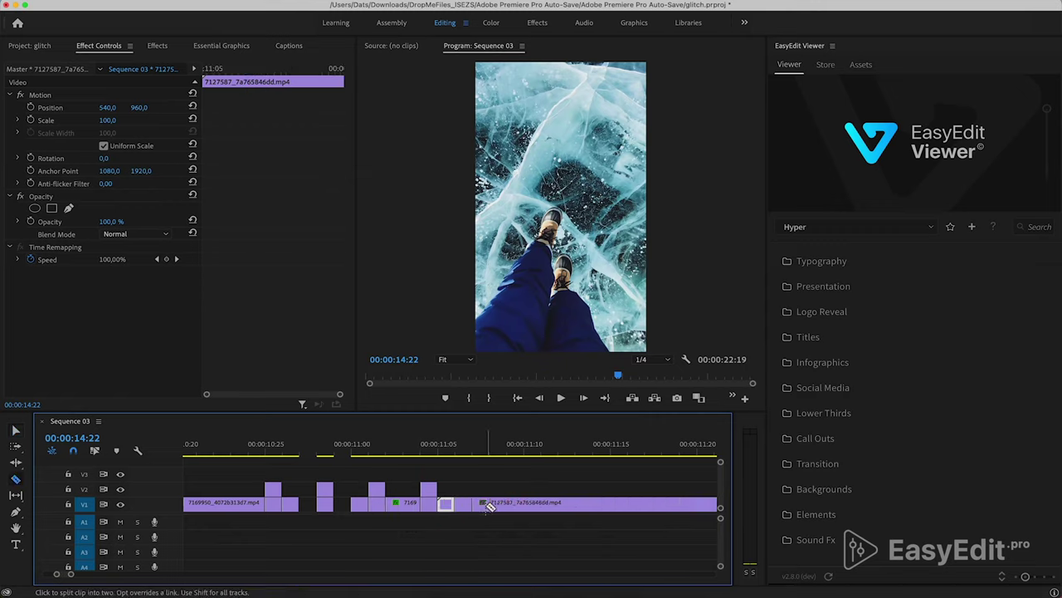
{"action": "left_click", "coordinate": [524, 503]}
{"action": "left_click", "coordinate": [540, 503]}
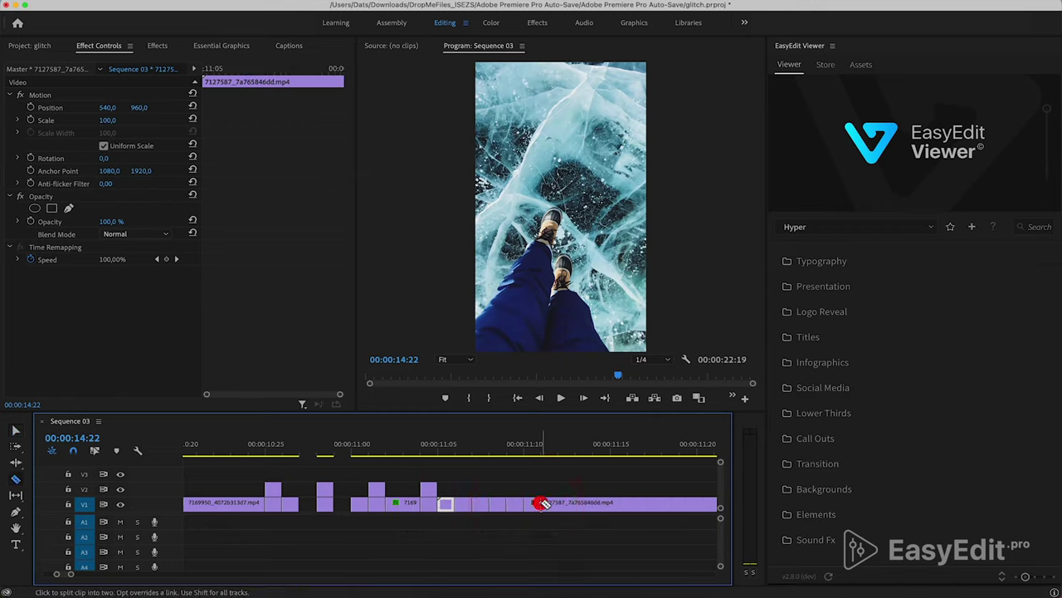
Delete the second video's single-frame pieces at 00:00:11:05 and 00:00:11:08 from V1.
{"action": "key", "text": "v"}
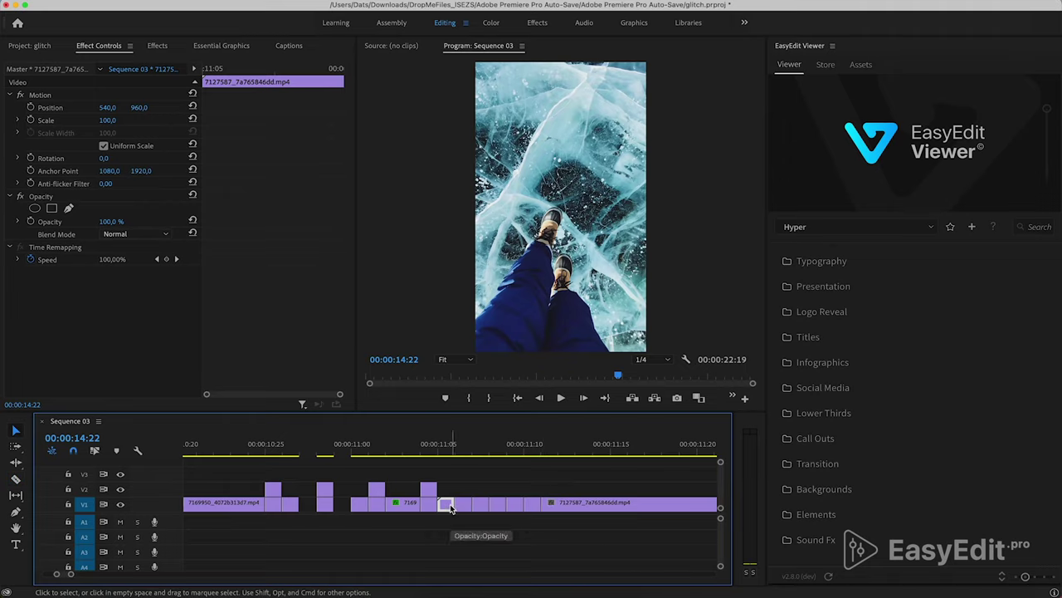
{"action": "key", "text": "Delete"}
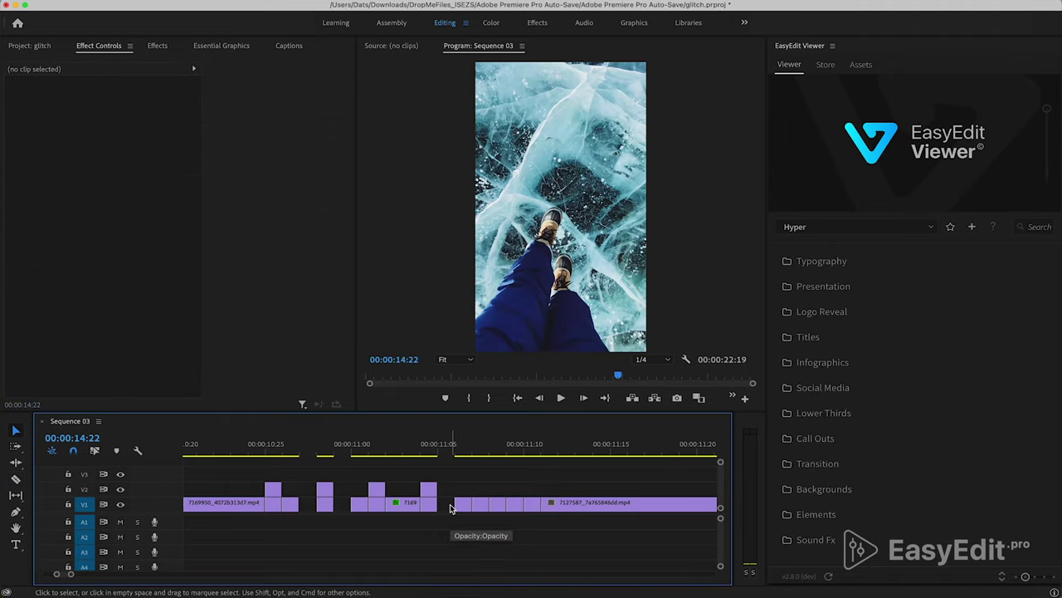
{"action": "left_click", "coordinate": [498, 506]}
{"action": "key", "text": "Delete"}
Duplicate the semi-transparent V2 frames at 00:00:10:28 and 00:00:11:01 over the second video, onto V2 at 00:00:11:07 and 00:00:11:10.
{"action": "left_click", "coordinate": [319, 448]}
{"action": "left_click", "coordinate": [326, 490]}
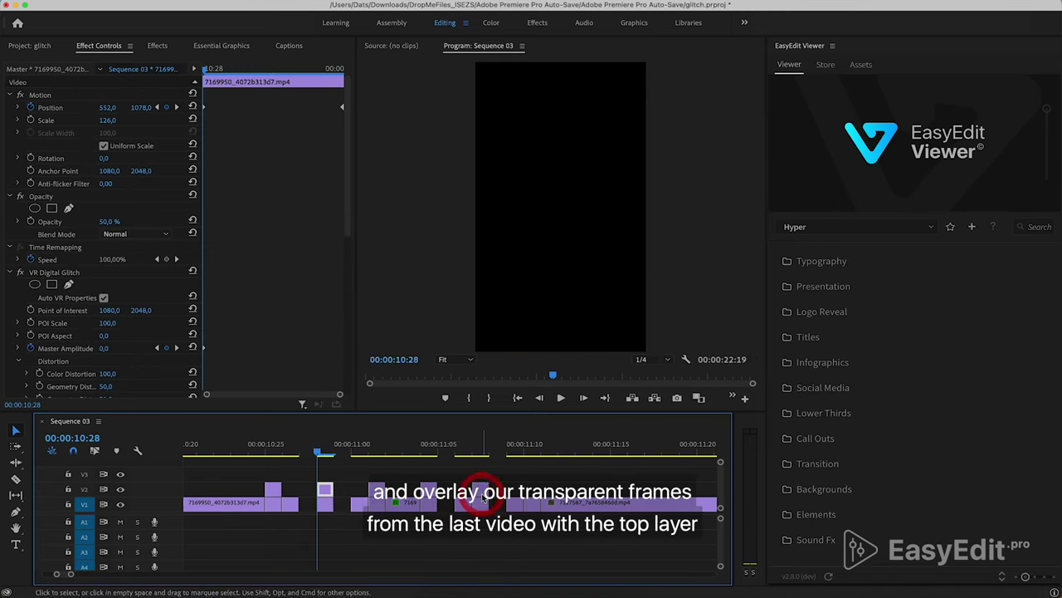
{"action": "left_click", "coordinate": [420, 448]}
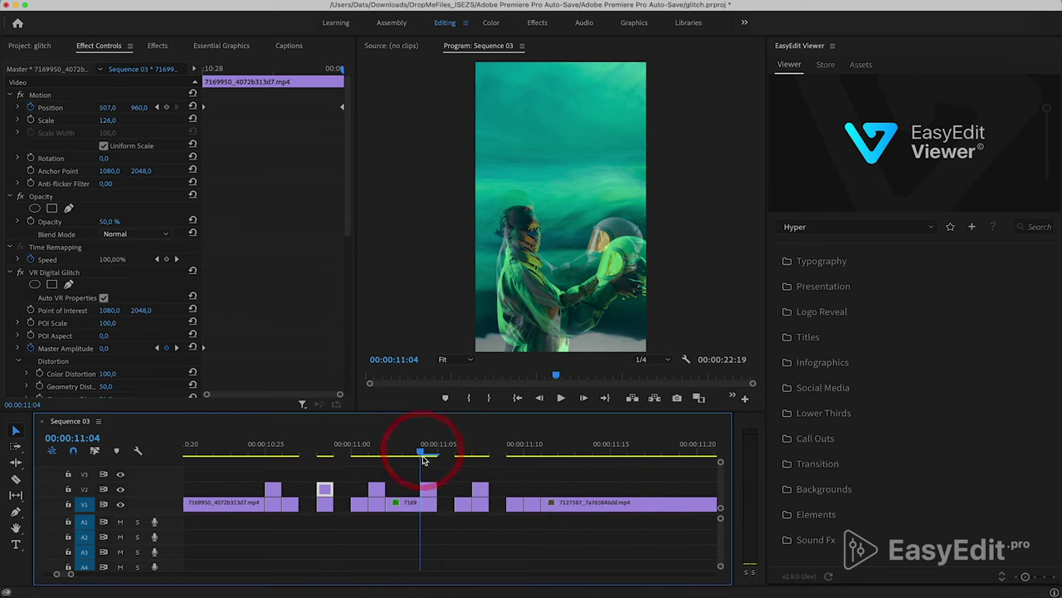
{"action": "left_click", "coordinate": [368, 448]}
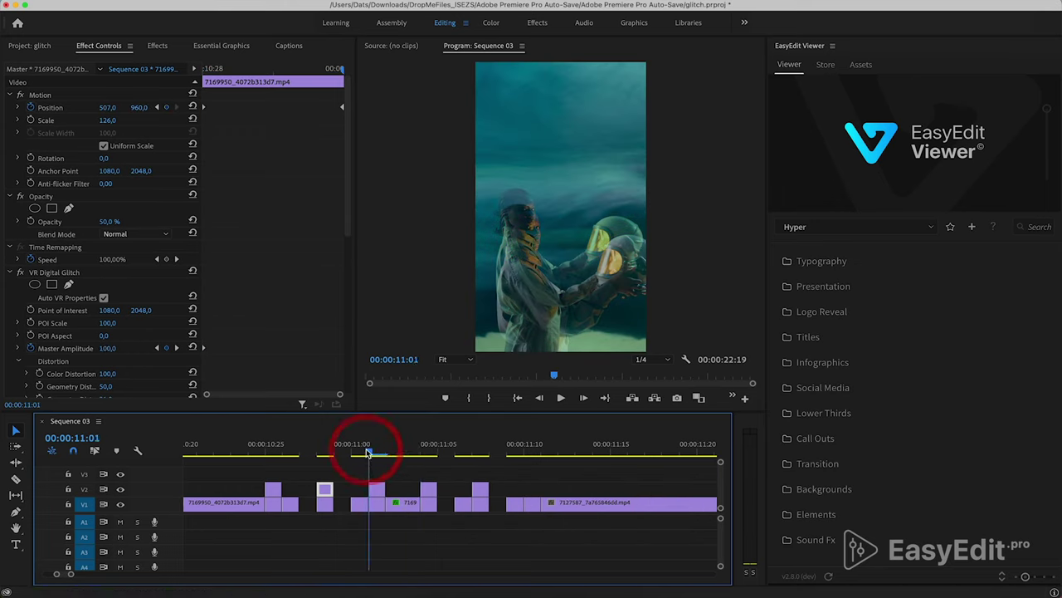
{"action": "left_click", "coordinate": [378, 492]}
{"action": "left_click_drag", "start_coordinate": [378, 492], "coordinate": [536, 499]}
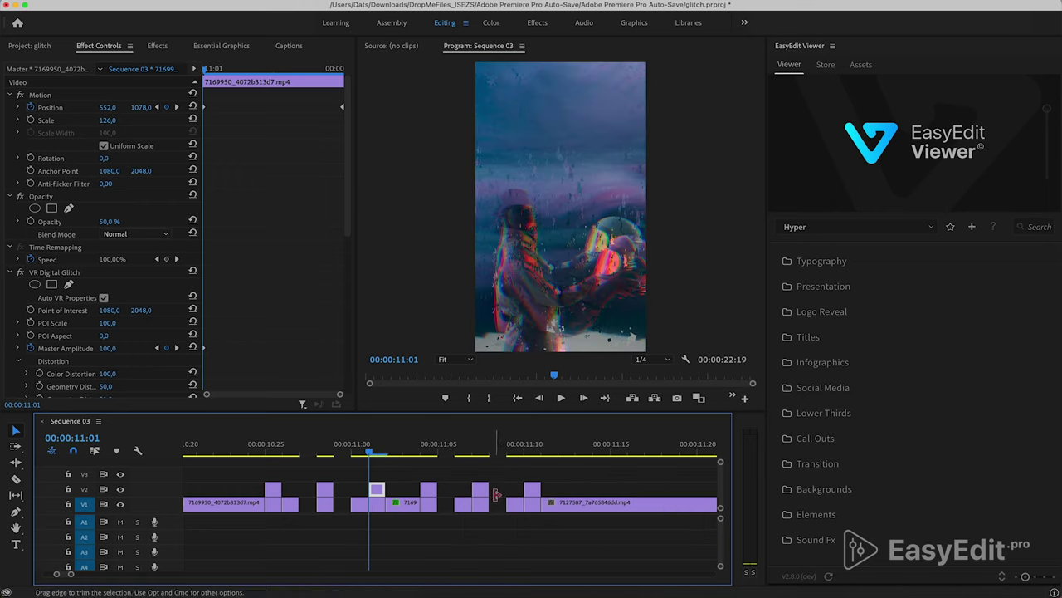
Play the finished glitch transition between the two videos from 00:00:10:19.
{"action": "scroll", "coordinate": [500, 502], "scroll_direction": "down", "scroll_amount": 5}
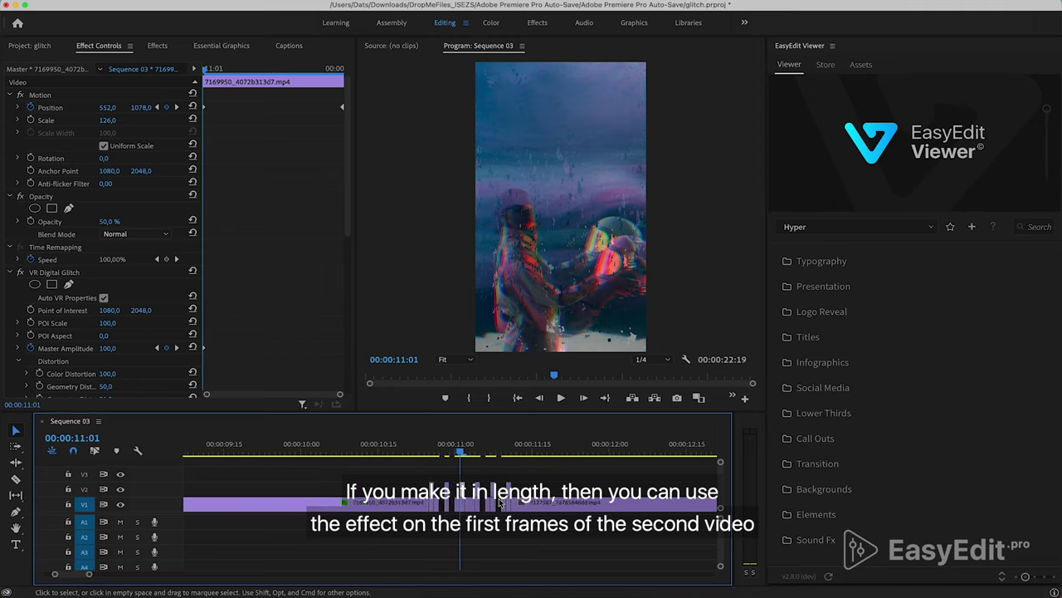
{"action": "left_click", "coordinate": [429, 449]}
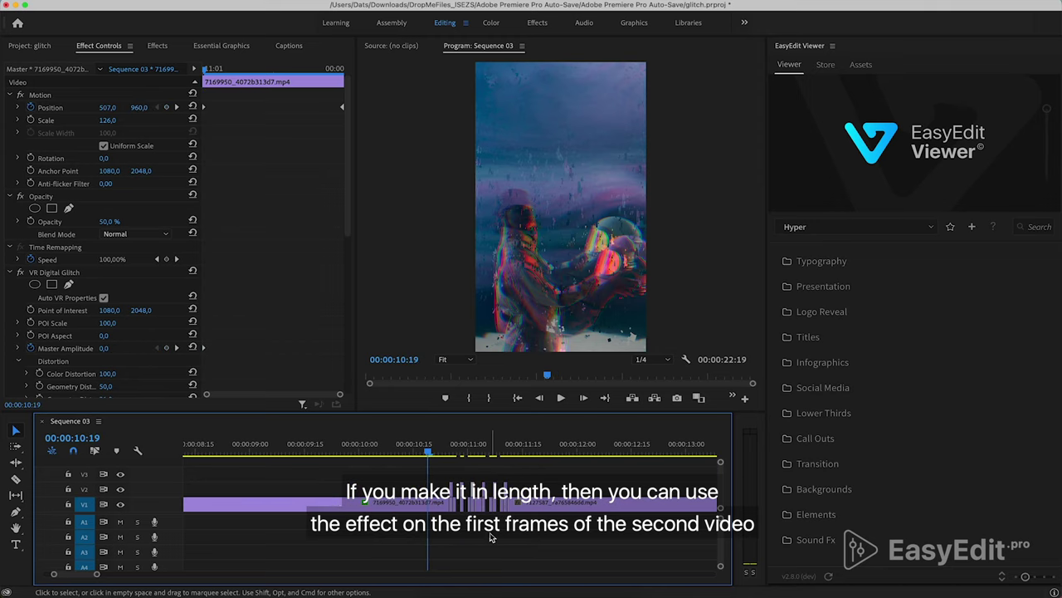
{"action": "key", "text": "space"}
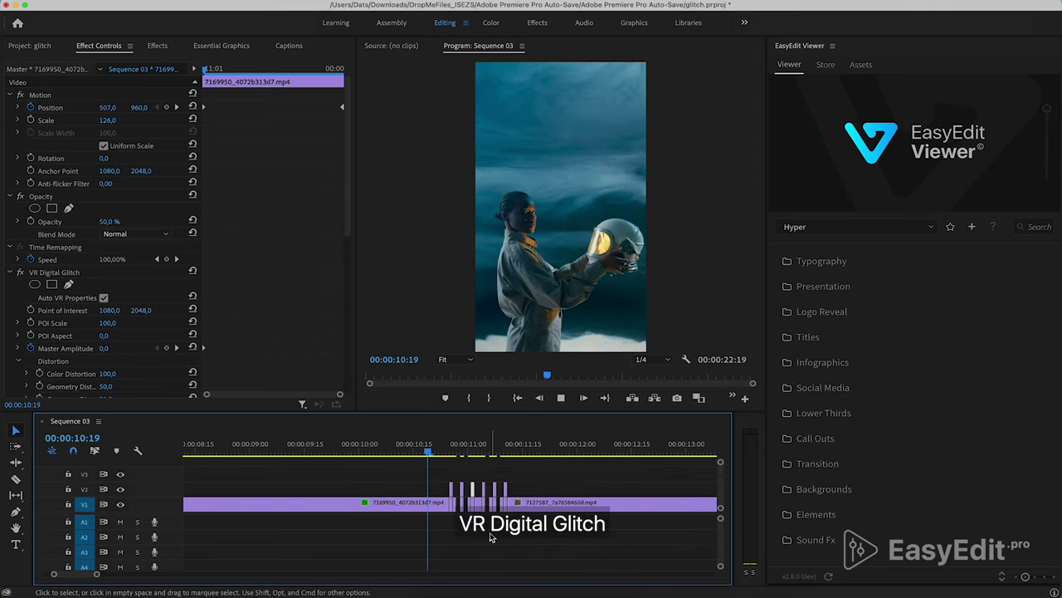
{"action": "key", "text": "space"}
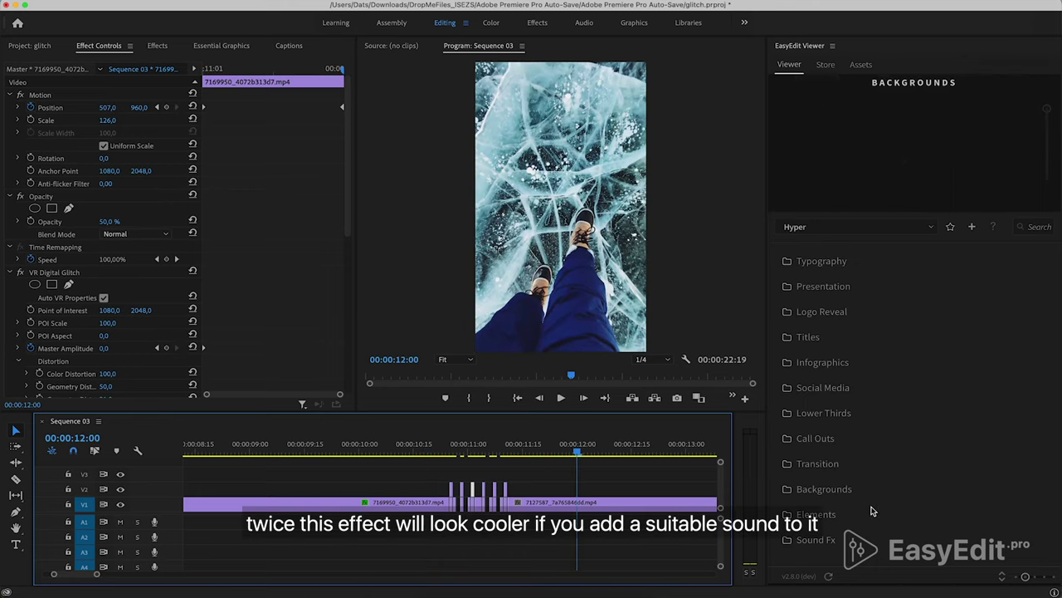
Import the Glitch 006 sound from the Hyper kit's Sound Fx Glitch folder and place it on A1 beneath the transition.
{"action": "left_click", "coordinate": [830, 540]}
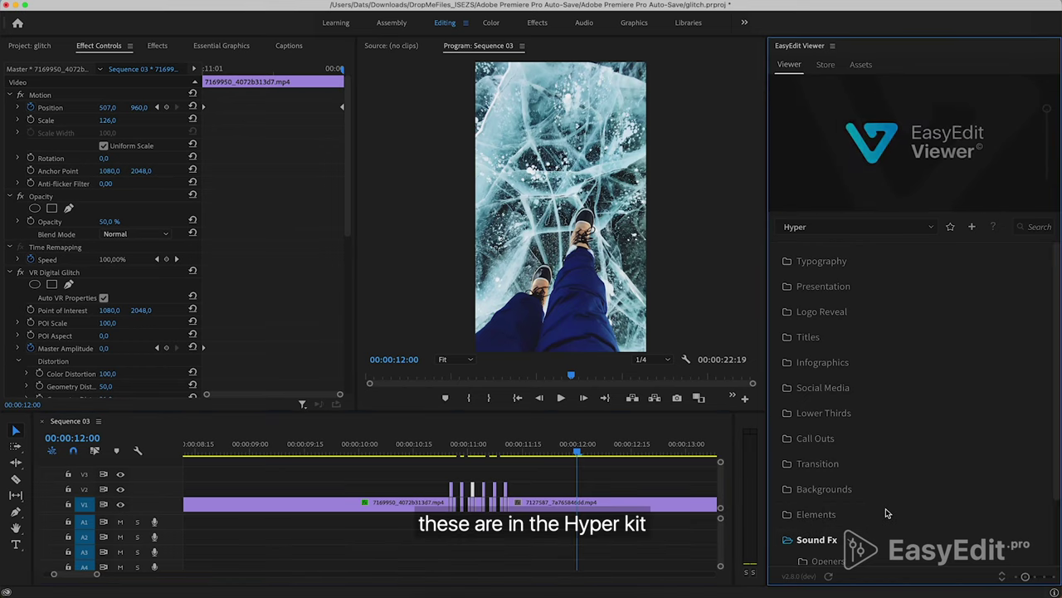
{"action": "scroll", "coordinate": [880, 514], "scroll_direction": "down", "scroll_amount": 3}
{"action": "left_click", "coordinate": [823, 552]}
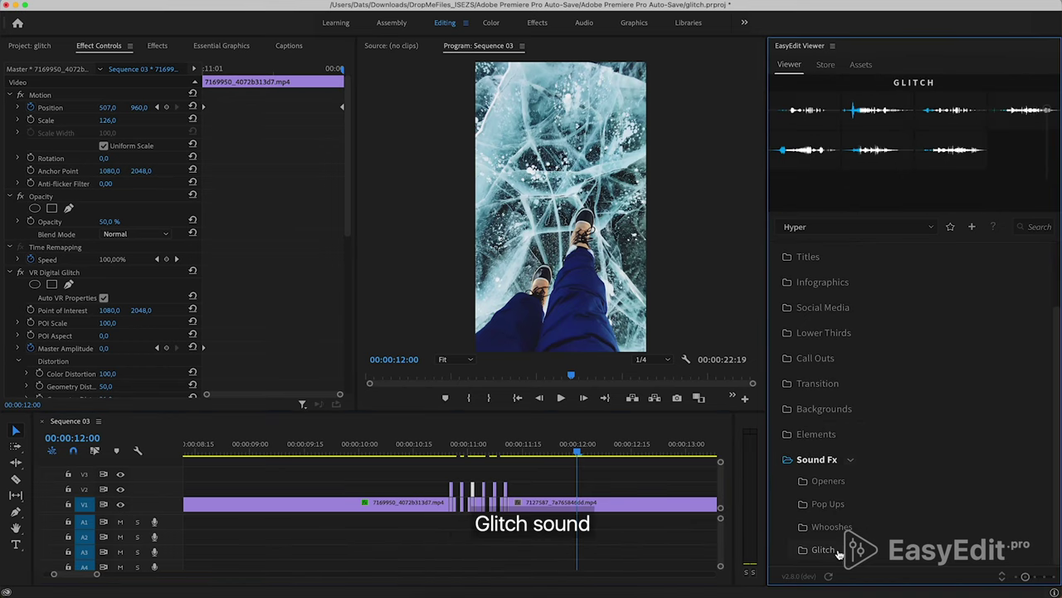
{"action": "scroll", "coordinate": [853, 530], "scroll_direction": "down", "scroll_amount": 5}
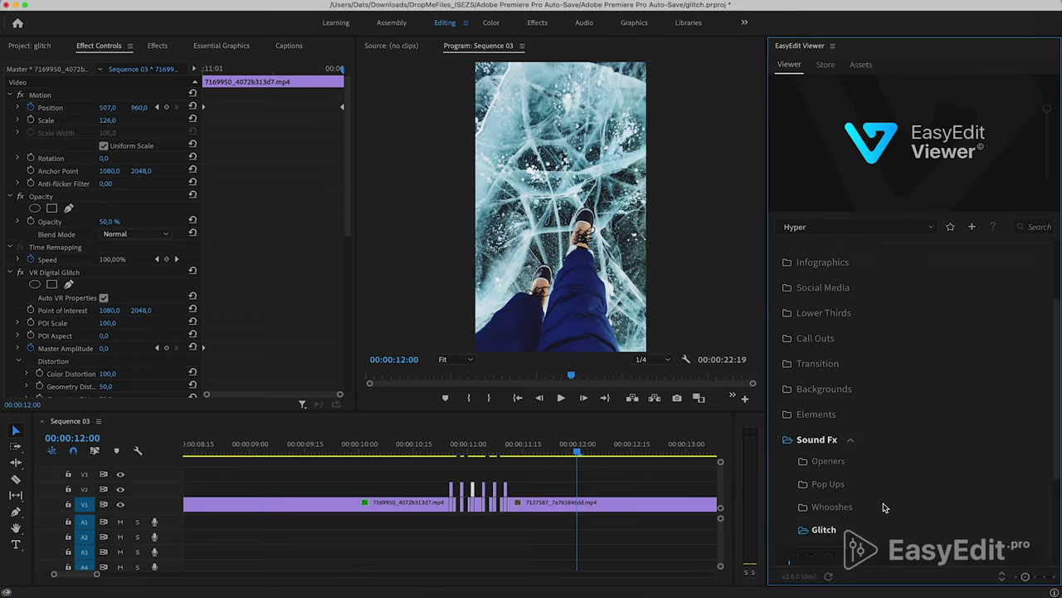
{"action": "mouse_move", "coordinate": [813, 423]}
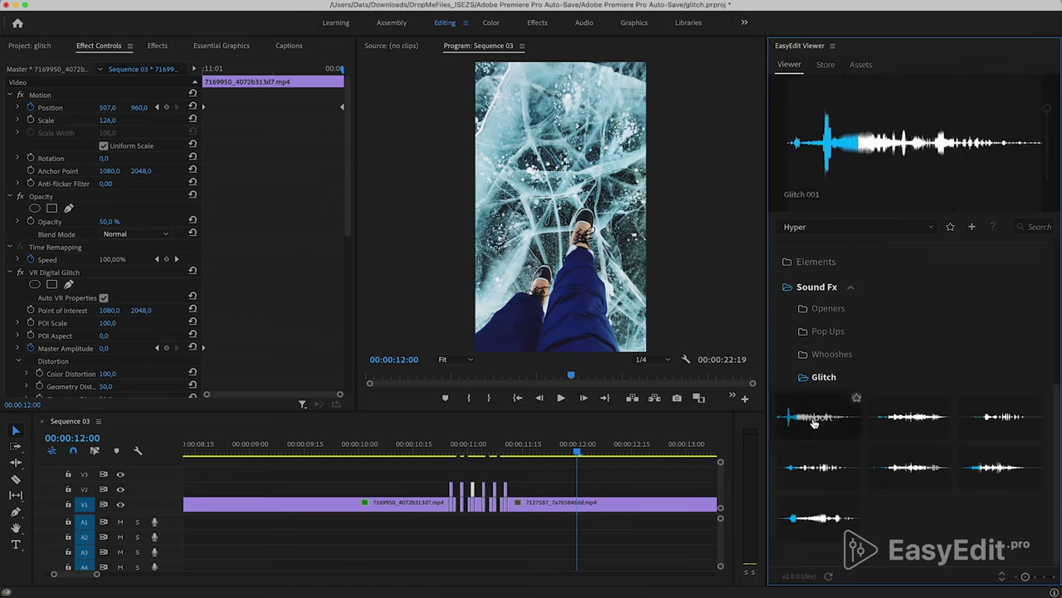
{"action": "mouse_move", "coordinate": [910, 423]}
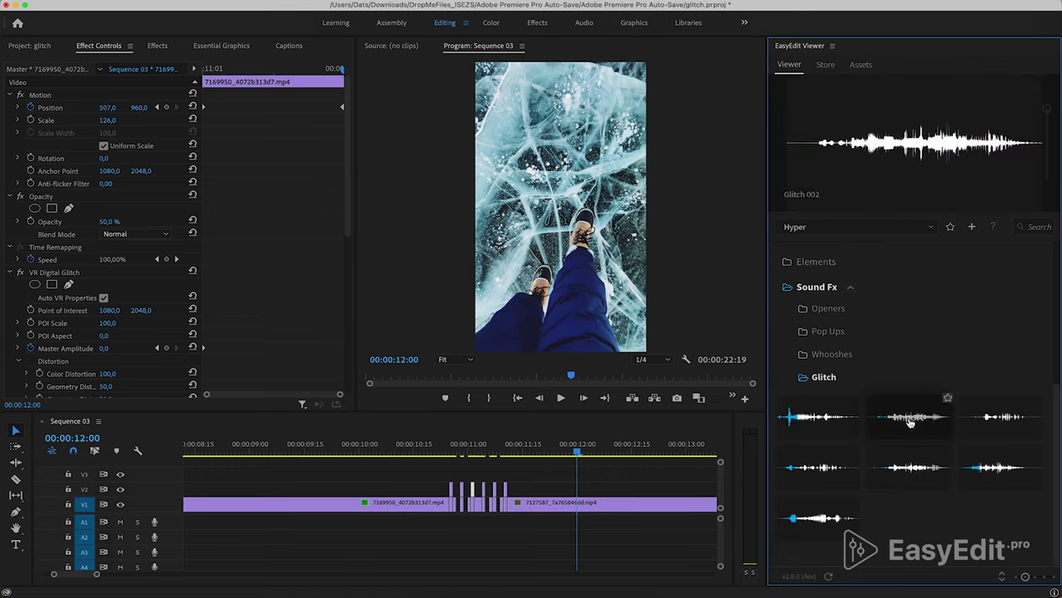
{"action": "mouse_move", "coordinate": [987, 424]}
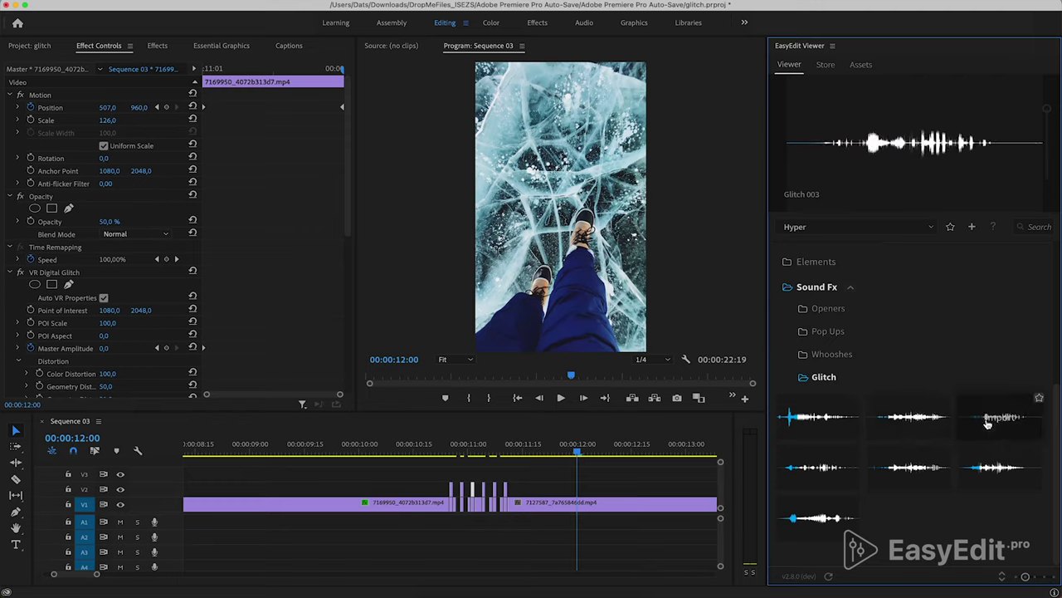
{"action": "mouse_move", "coordinate": [989, 469]}
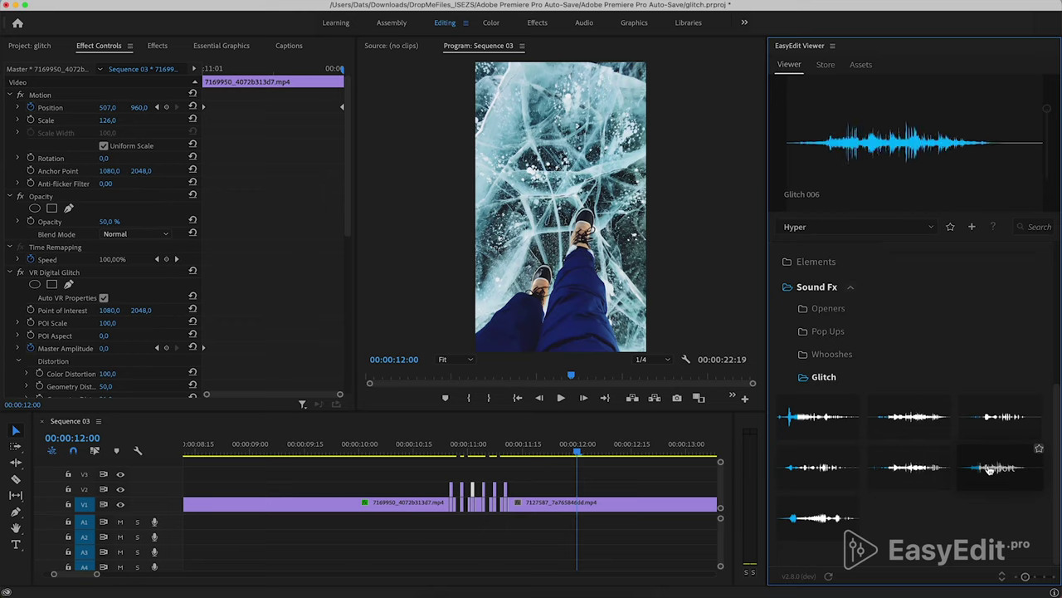
{"action": "left_click", "coordinate": [989, 469]}
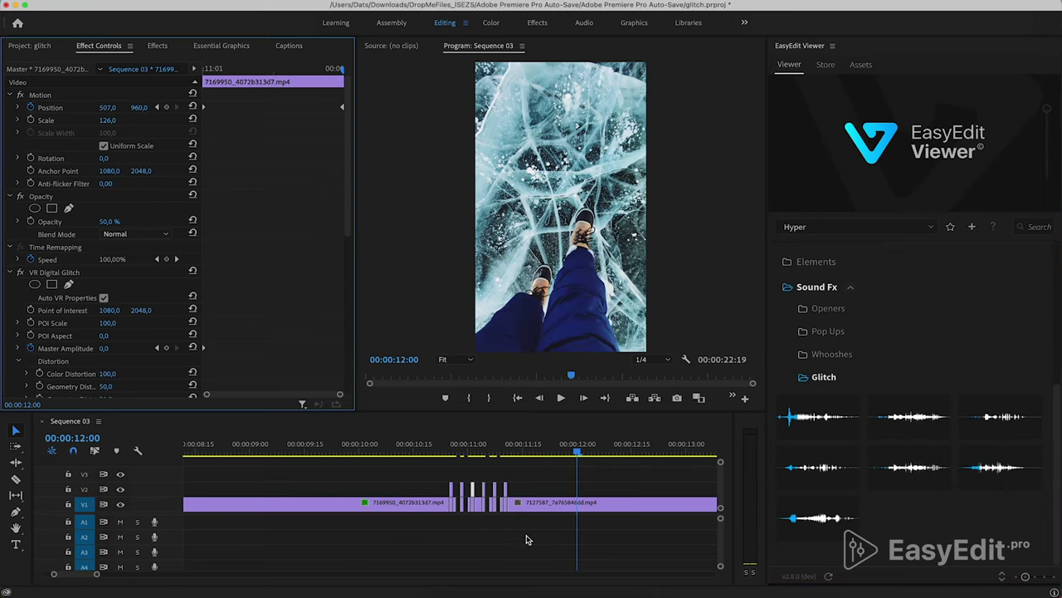
{"action": "left_click_drag", "start_coordinate": [554, 528], "coordinate": [446, 521]}
Cut the glitch sound on A1 at 00:00:10:21 and delete the piece before the cut.
{"action": "scroll", "coordinate": [465, 524], "scroll_direction": "up", "scroll_amount": 5}
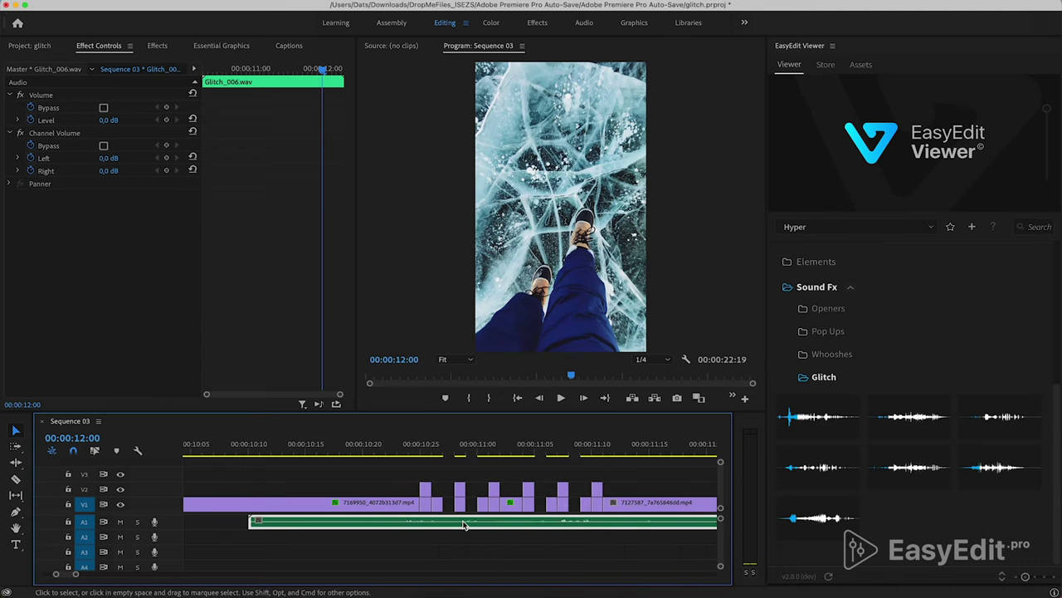
{"action": "left_click", "coordinate": [390, 457]}
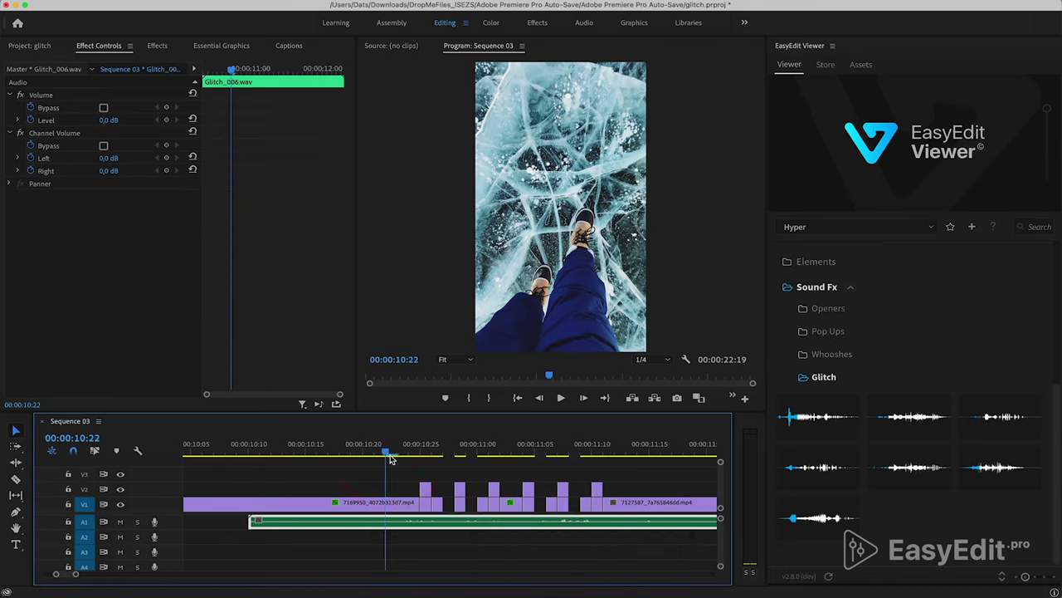
{"action": "scroll", "coordinate": [393, 474], "scroll_direction": "right", "scroll_amount": 3}
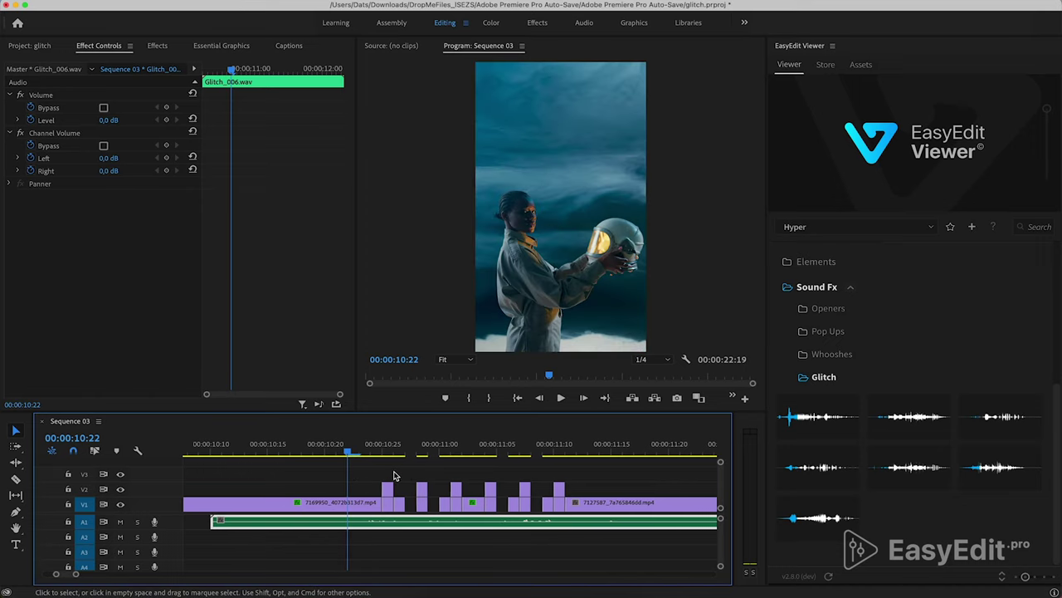
{"action": "mouse_move", "coordinate": [329, 454]}
{"action": "left_mouse_down"}
{"action": "mouse_move", "coordinate": [351, 453]}
{"action": "mouse_move", "coordinate": [341, 456]}
{"action": "left_mouse_up"}
{"action": "key", "text": "c"}
{"action": "left_click", "coordinate": [318, 522]}
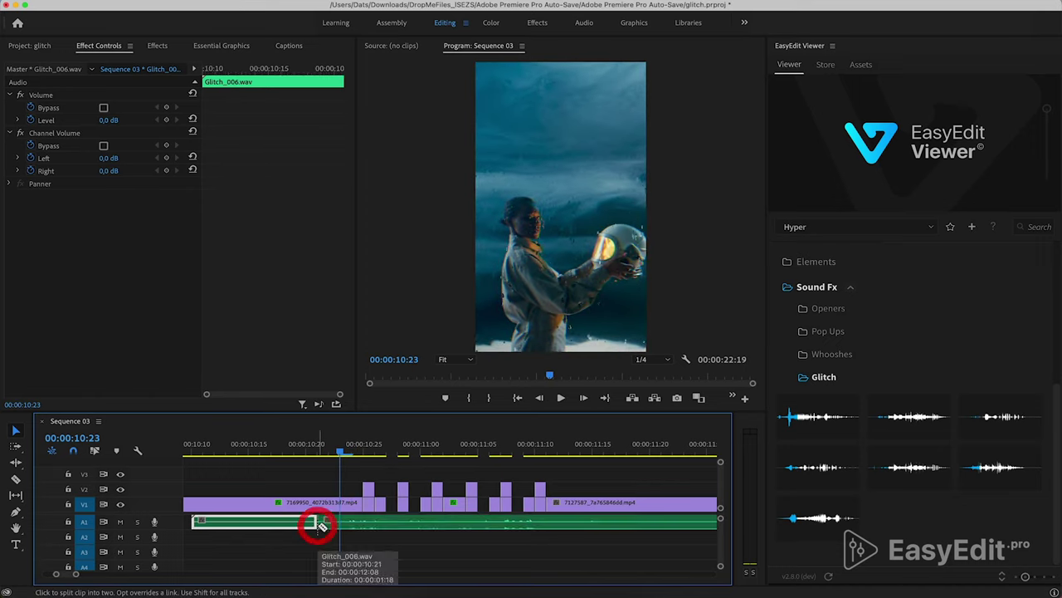
{"action": "key", "text": "v"}
{"action": "key", "text": "Delete"}
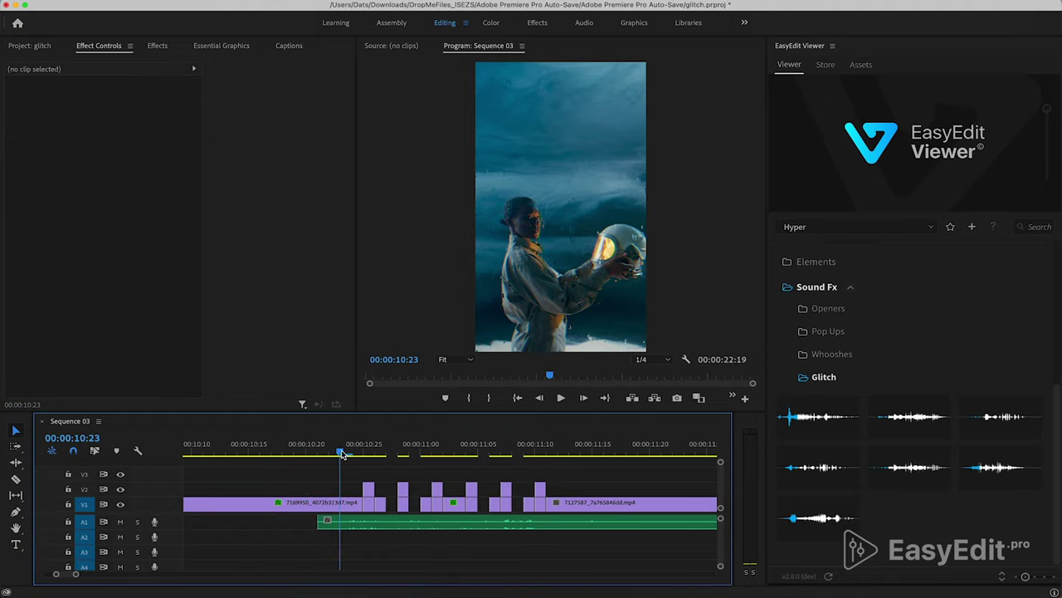
Cut the glitch sound at 00:00:11:14, just past the last glitch frame, and delete the remainder.
{"action": "left_click_drag", "start_coordinate": [340, 454], "coordinate": [574, 470]}
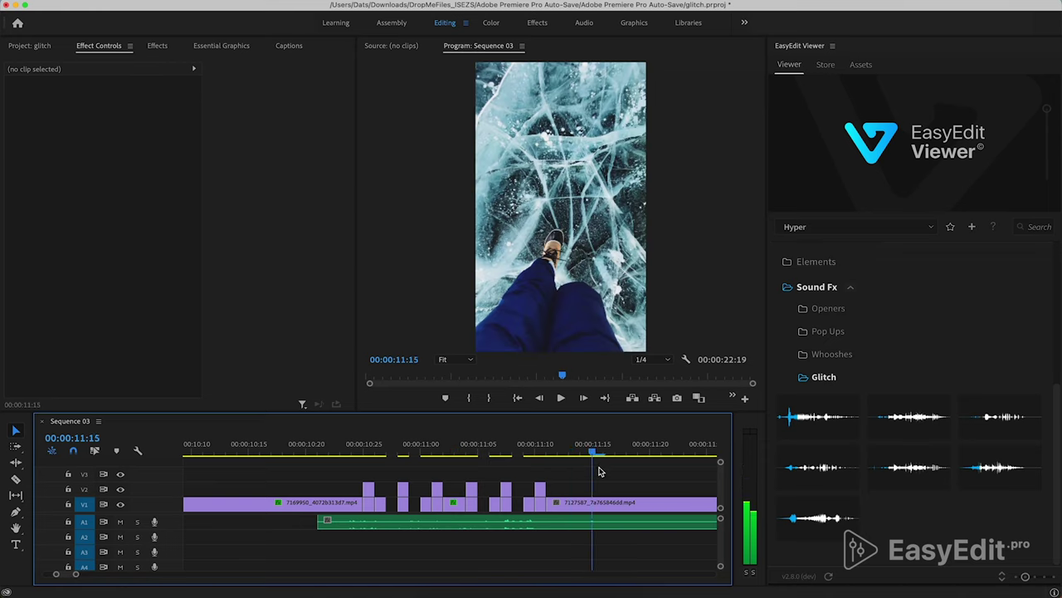
{"action": "key", "text": "c"}
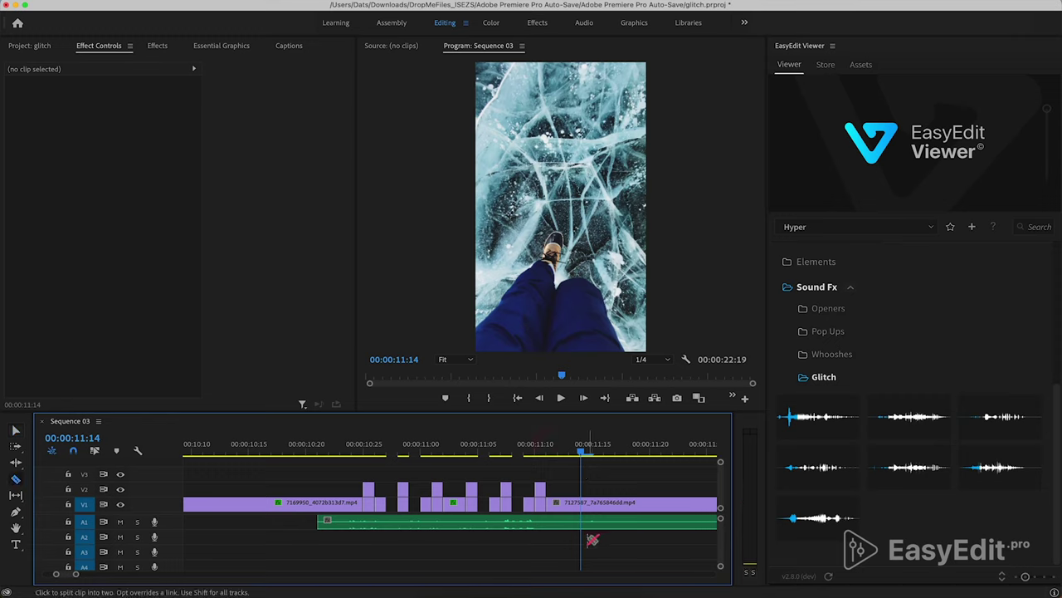
{"action": "left_click", "coordinate": [585, 525]}
{"action": "key", "text": "v"}
{"action": "left_click", "coordinate": [615, 526]}
{"action": "key", "text": "Delete"}
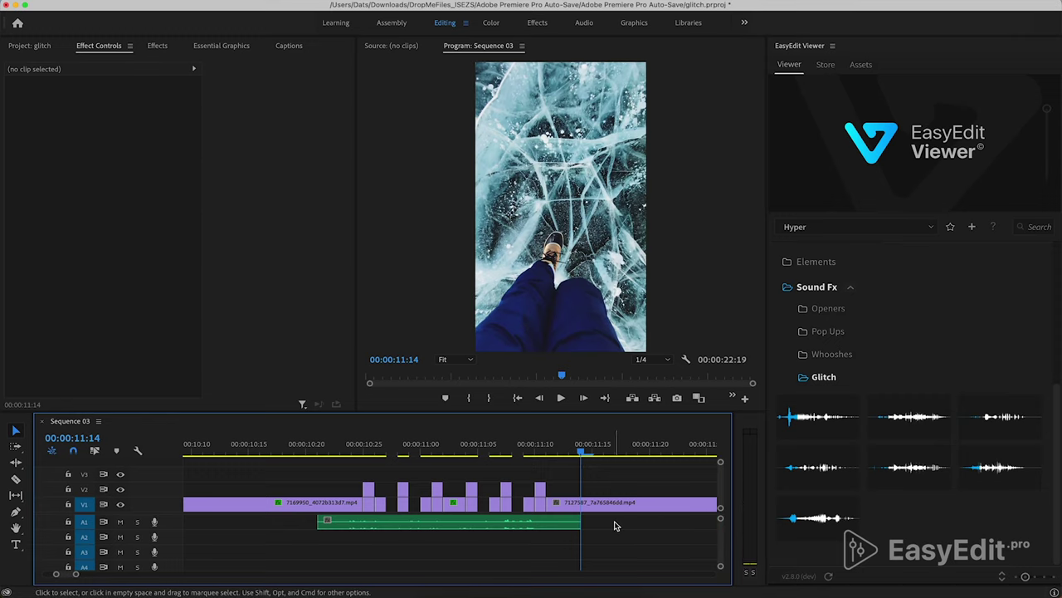
Play the glitch transition with its trimmed sound, starting just before the first glitch frame.
{"action": "key", "text": "minus"}
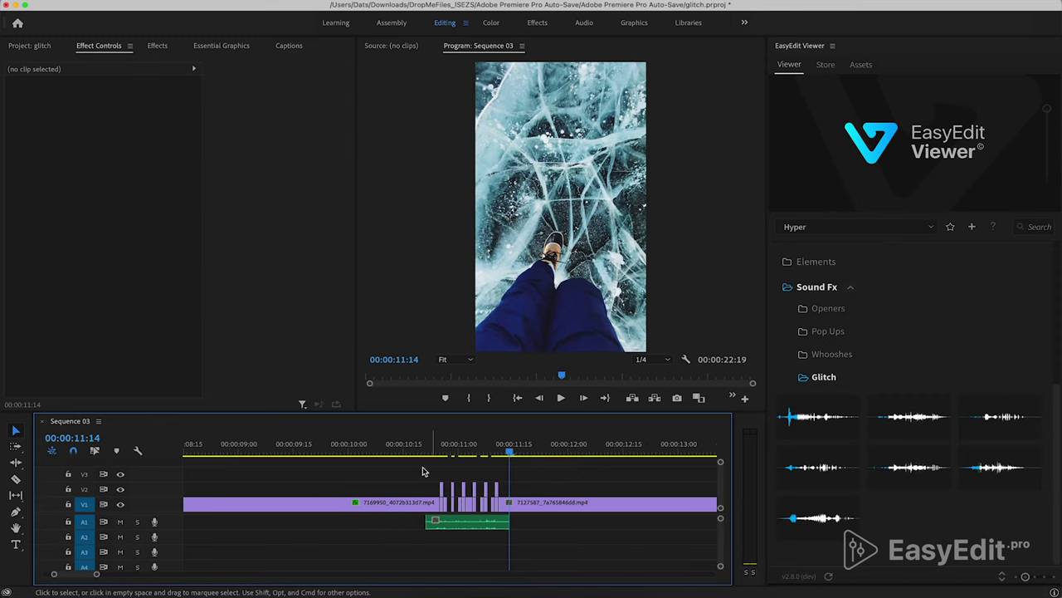
{"action": "left_click", "coordinate": [415, 449]}
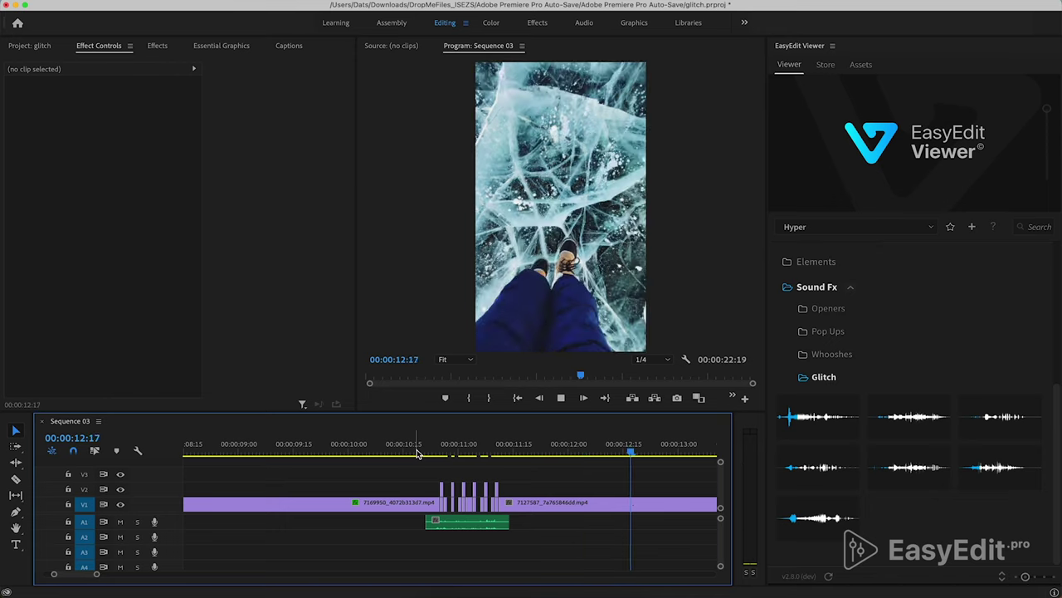
{"action": "key", "text": "space"}
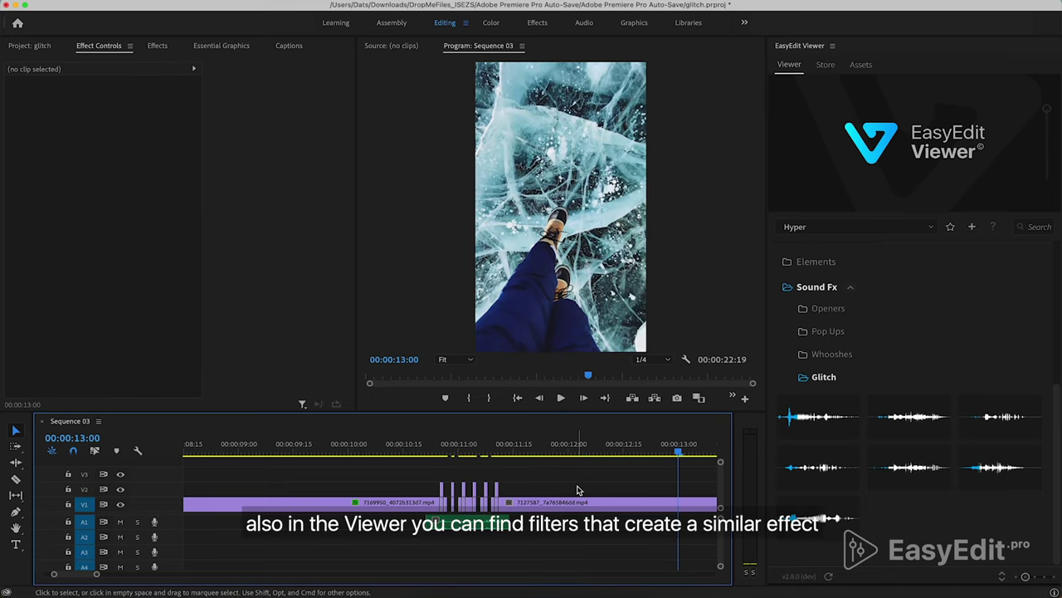
Switch the EasyEdit Viewer library to Instagram Stories and open its Filters category.
{"action": "left_click", "coordinate": [912, 226]}
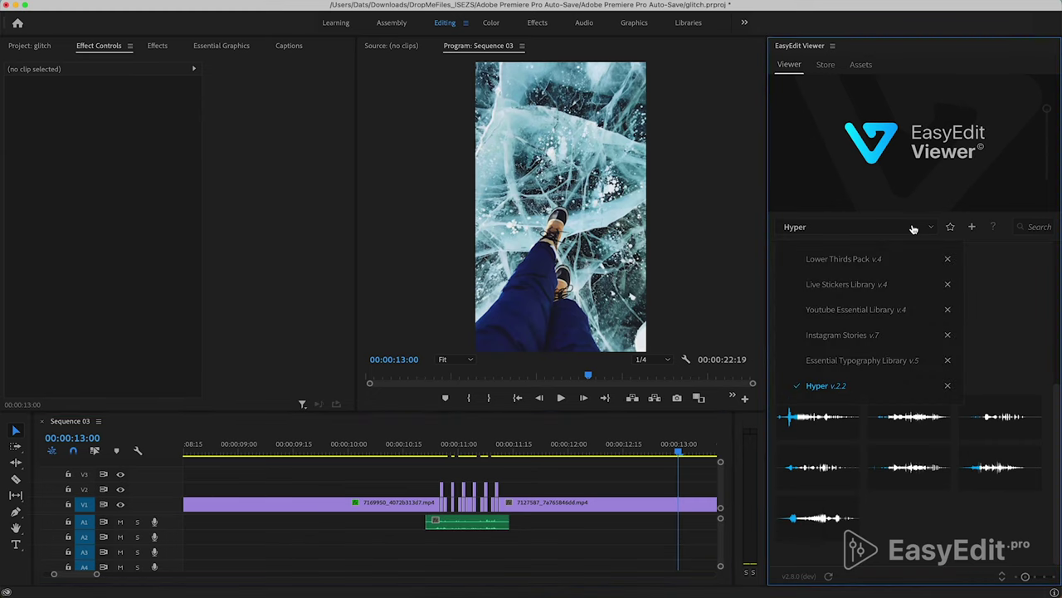
{"action": "left_click", "coordinate": [876, 336]}
{"action": "scroll", "coordinate": [880, 366], "scroll_direction": "up", "scroll_amount": 4}
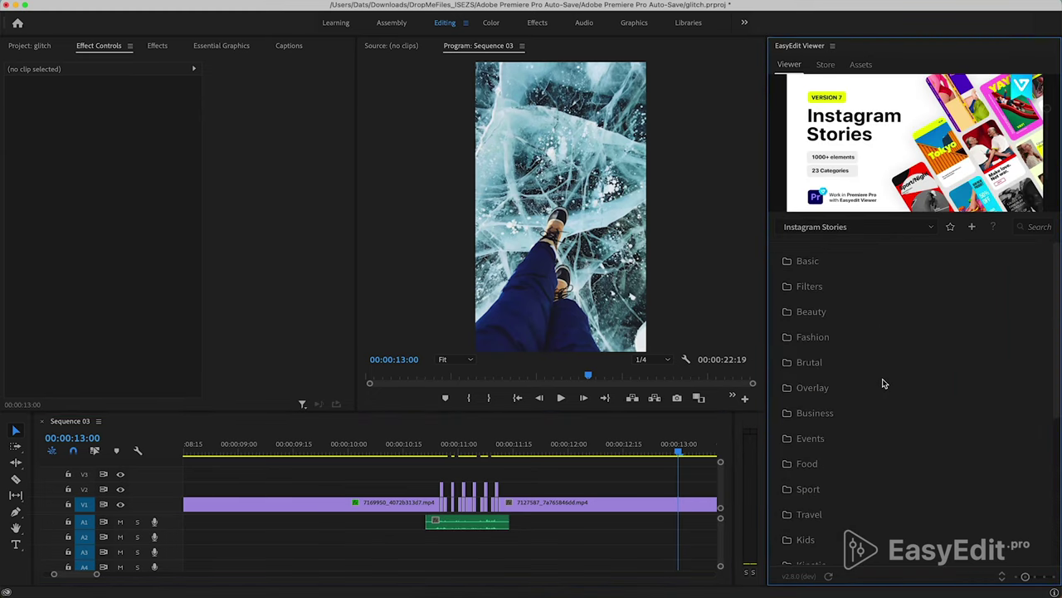
{"action": "left_click", "coordinate": [815, 292]}
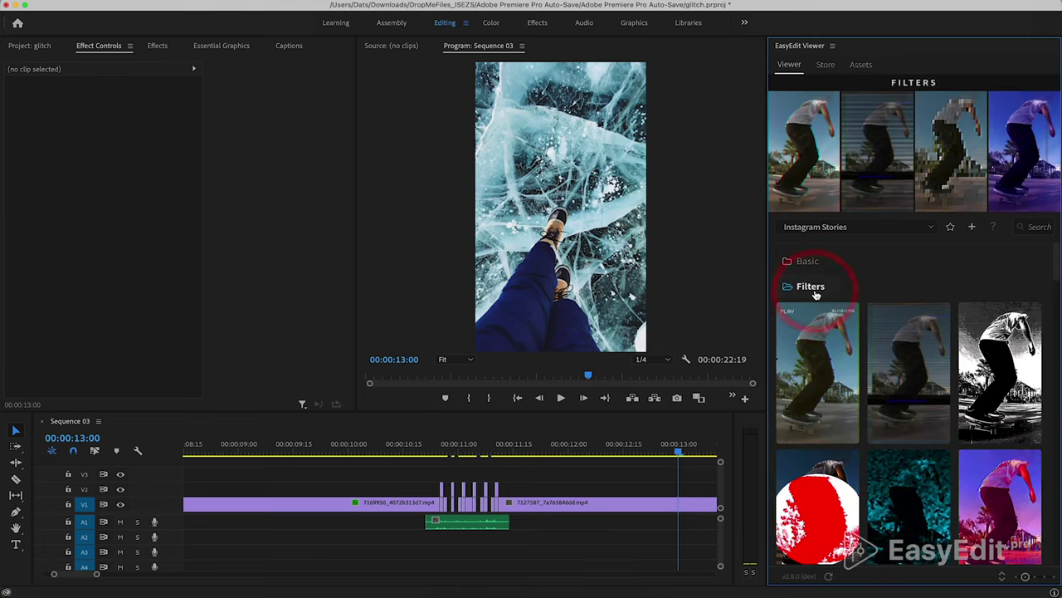
Browse the filter previews and import Filters 002 into the sequence at 00:00:13:00.
{"action": "scroll", "coordinate": [936, 294], "scroll_direction": "down", "scroll_amount": 2}
{"action": "scroll", "coordinate": [936, 294], "scroll_direction": "down", "scroll_amount": 3}
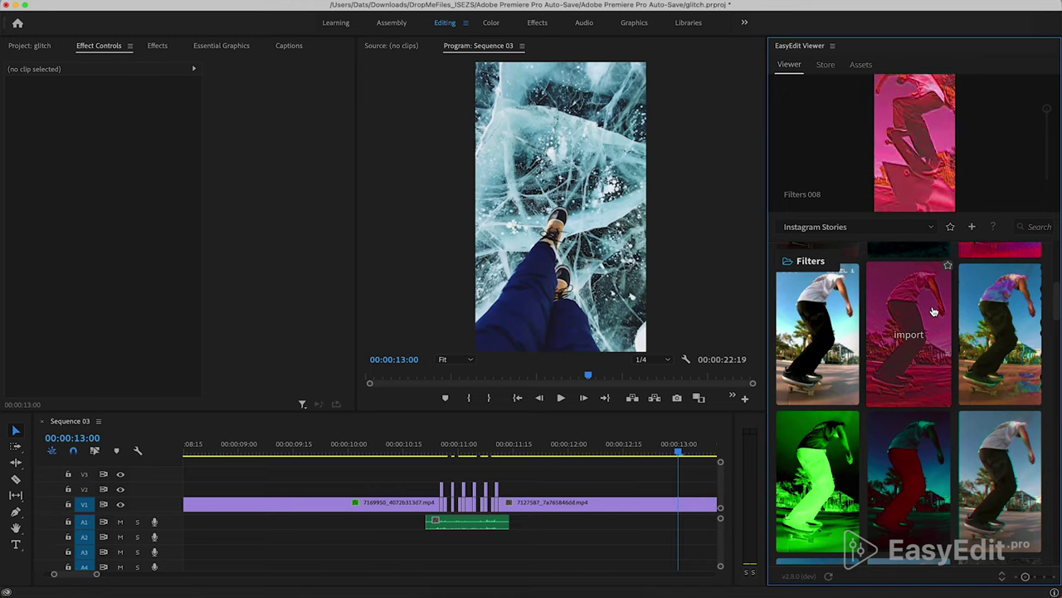
{"action": "scroll", "coordinate": [934, 311], "scroll_direction": "down", "scroll_amount": 5}
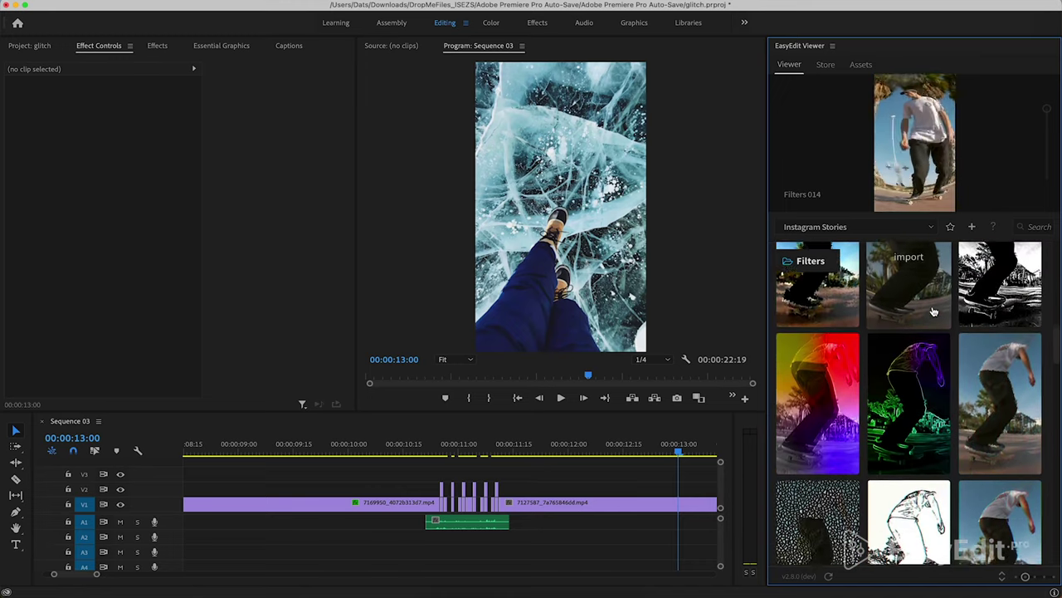
{"action": "scroll", "coordinate": [934, 312], "scroll_direction": "down", "scroll_amount": 5}
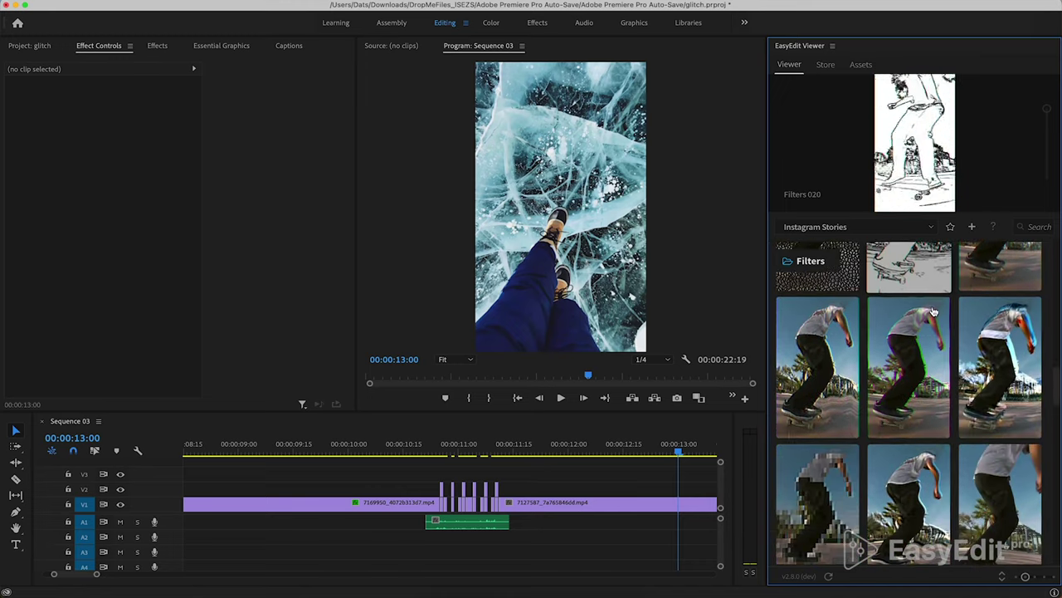
{"action": "mouse_move", "coordinate": [932, 318]}
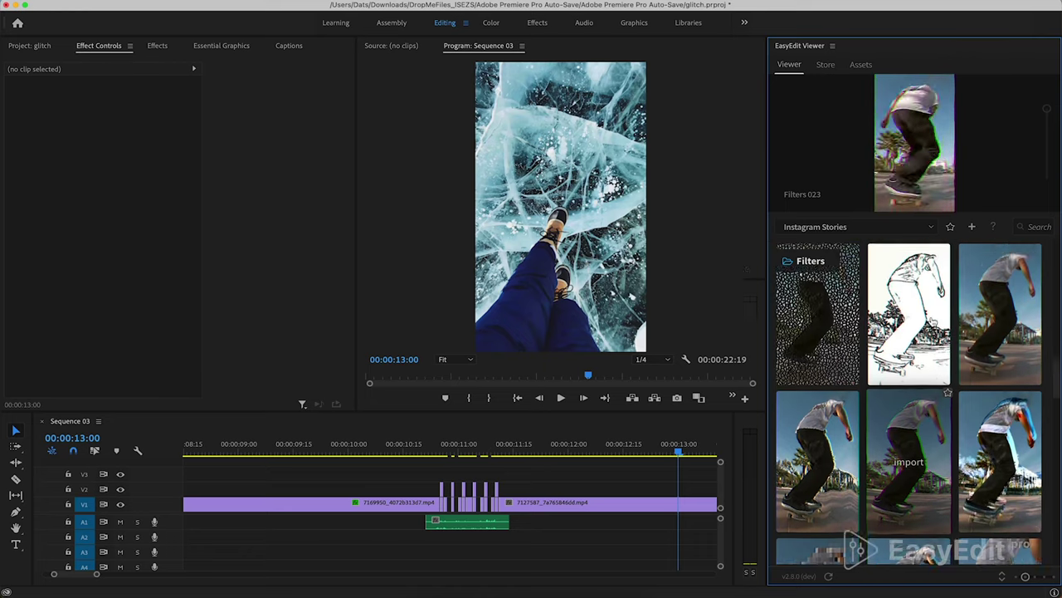
{"action": "scroll", "coordinate": [933, 311], "scroll_direction": "up", "scroll_amount": 5}
{"action": "scroll", "coordinate": [934, 297], "scroll_direction": "up", "scroll_amount": 4}
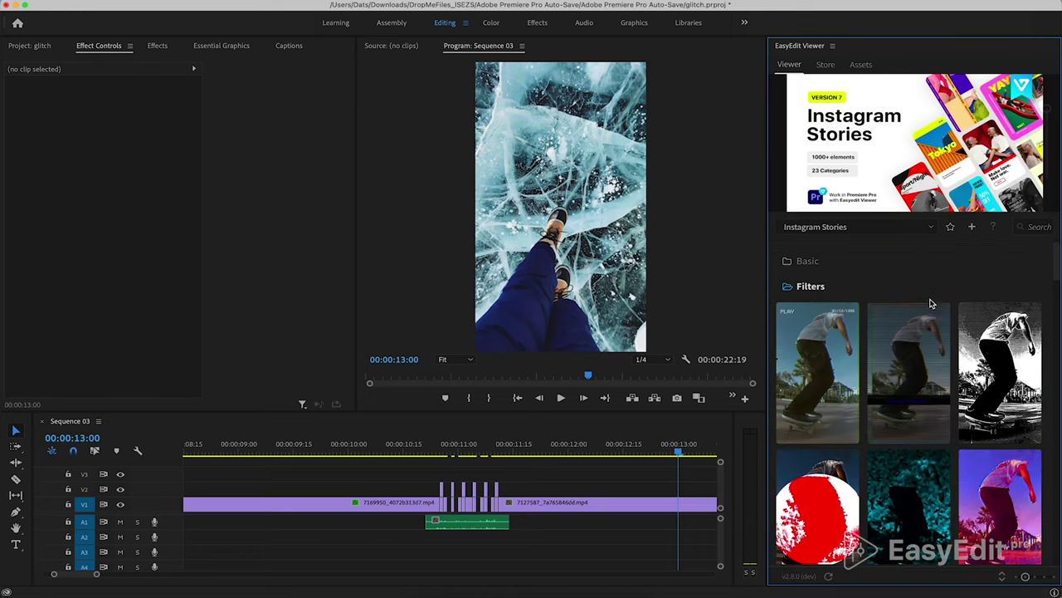
{"action": "mouse_move", "coordinate": [907, 362]}
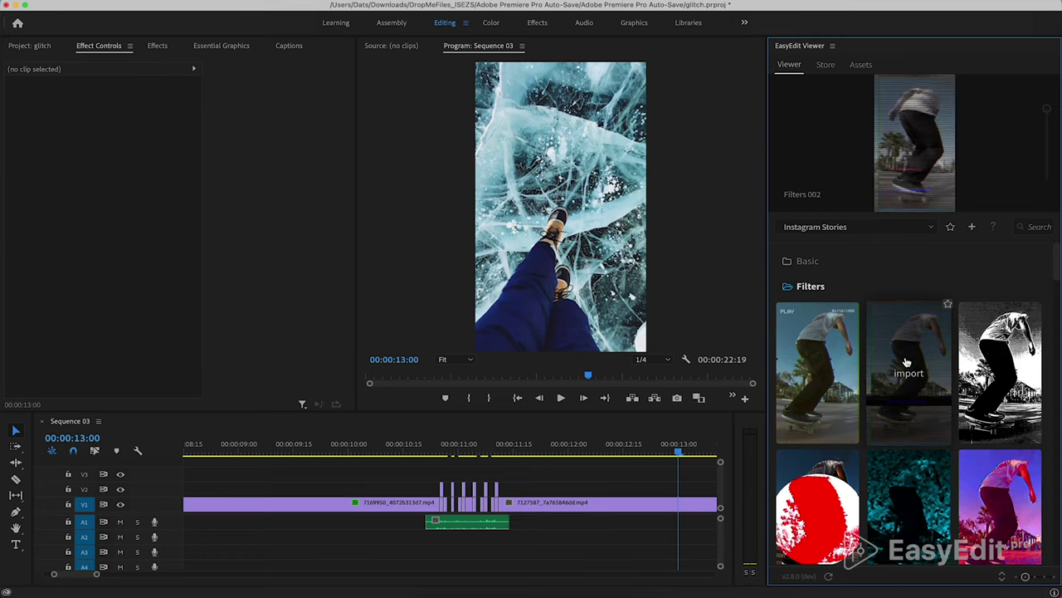
{"action": "left_click", "coordinate": [904, 366]}
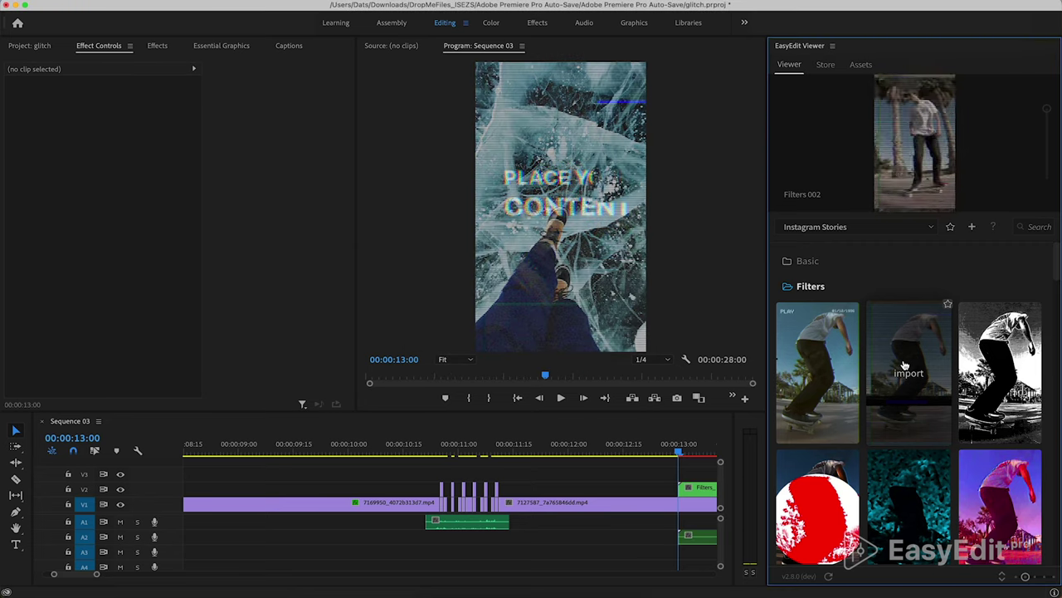
Turn off the VR Digital Glitch effect on the first video, 7169950_4072b313d7.mp4.
{"action": "scroll", "coordinate": [650, 493], "scroll_direction": "down", "scroll_amount": 3}
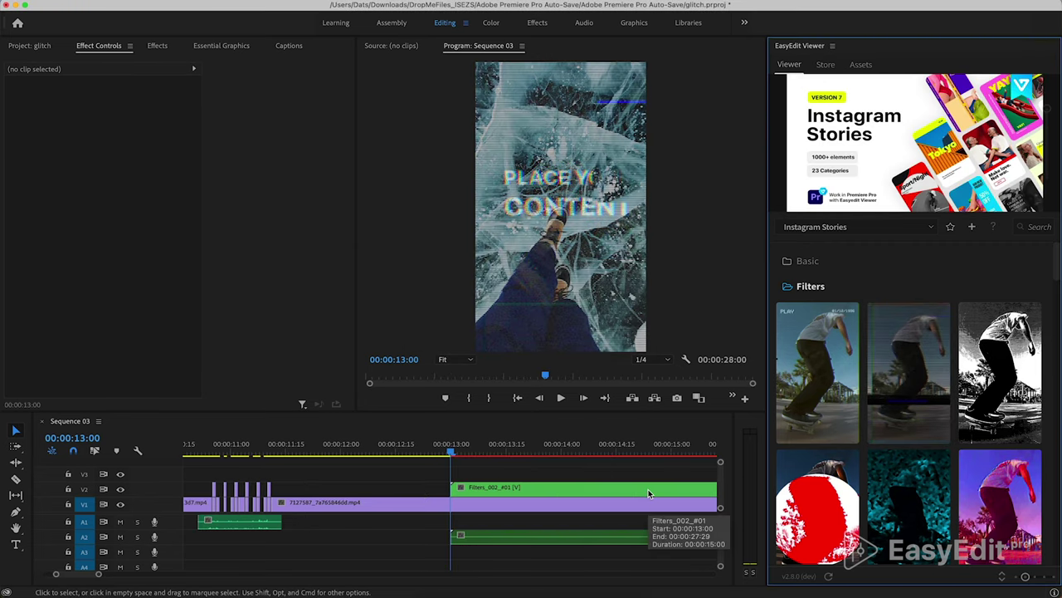
{"action": "scroll", "coordinate": [649, 493], "scroll_direction": "up", "scroll_amount": 2}
{"action": "left_click", "coordinate": [283, 508]}
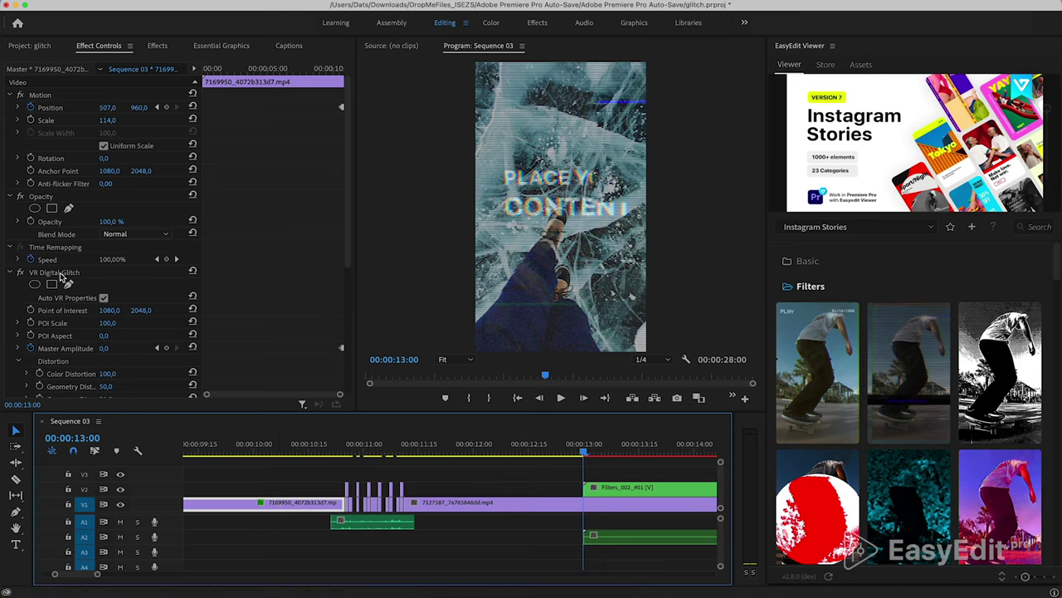
{"action": "left_click", "coordinate": [21, 274]}
Move the Filters_002_#01 clip with its audio past the end of the second video, placing its video on V1.
{"action": "scroll", "coordinate": [508, 490], "scroll_direction": "right", "scroll_amount": 5}
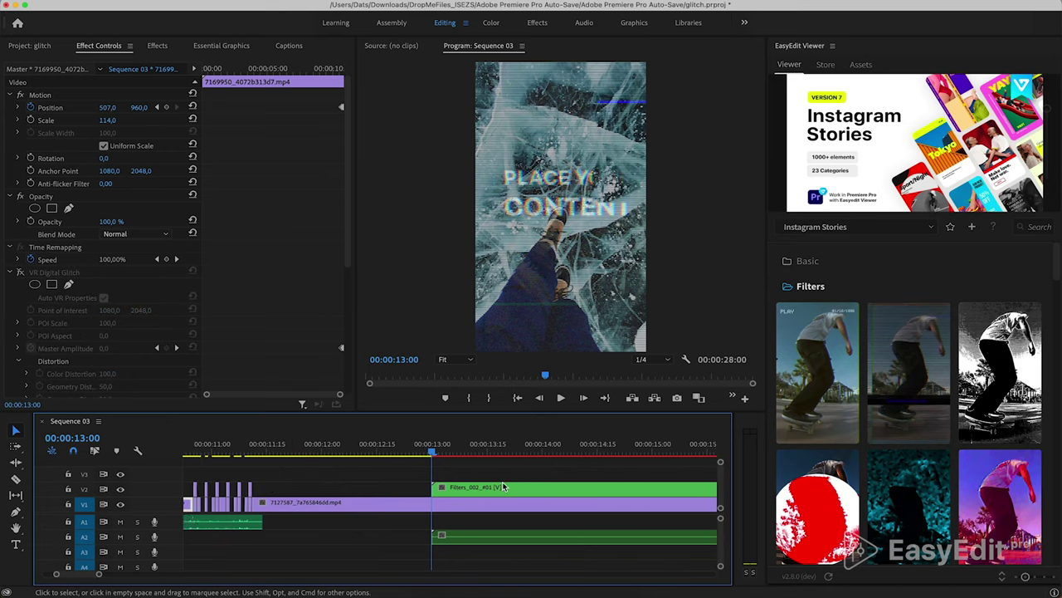
{"action": "scroll", "coordinate": [405, 518], "scroll_direction": "down", "scroll_amount": 5}
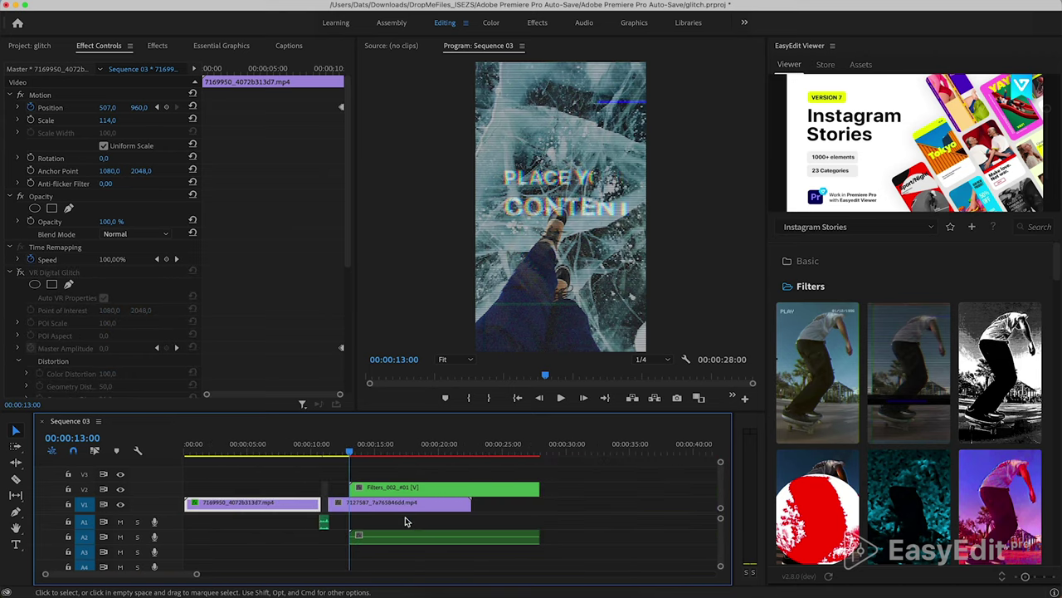
{"action": "left_click_drag", "start_coordinate": [381, 489], "coordinate": [540, 498]}
{"action": "left_click_drag", "start_coordinate": [508, 531], "coordinate": [670, 535]}
Preview the Filters_002_#01 clip and open its nested sequence.
{"action": "left_click", "coordinate": [513, 453]}
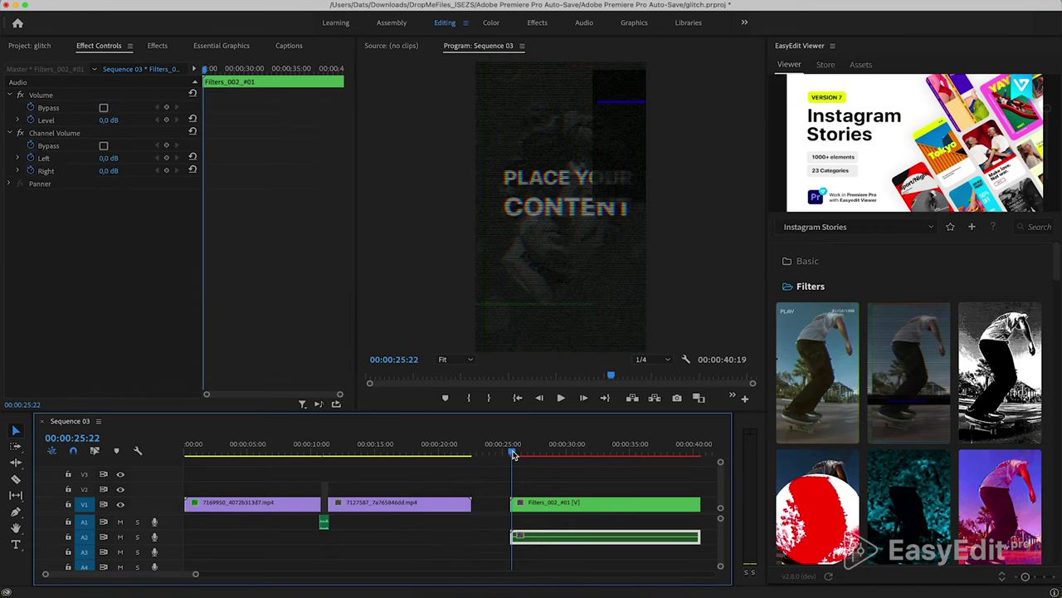
{"action": "left_click_drag", "start_coordinate": [513, 455], "coordinate": [604, 455]}
{"action": "double_click", "coordinate": [571, 504]}
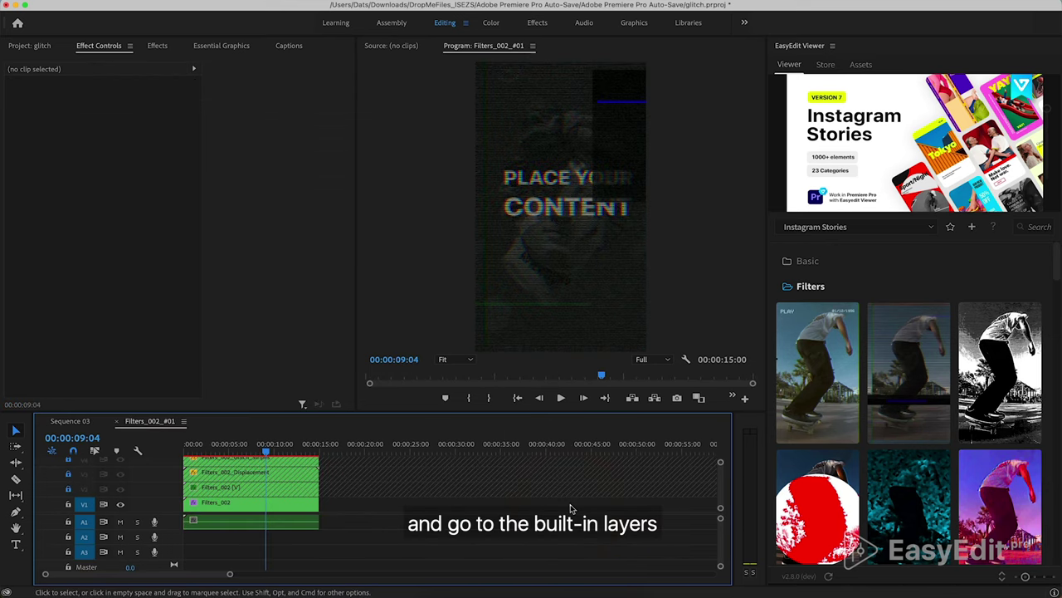
Open the innermost nested sequence of Filters_002 that holds the placeholder image and paste 7169950_4072b313d7.mp4 near its beginning.
{"action": "double_click", "coordinate": [232, 501]}
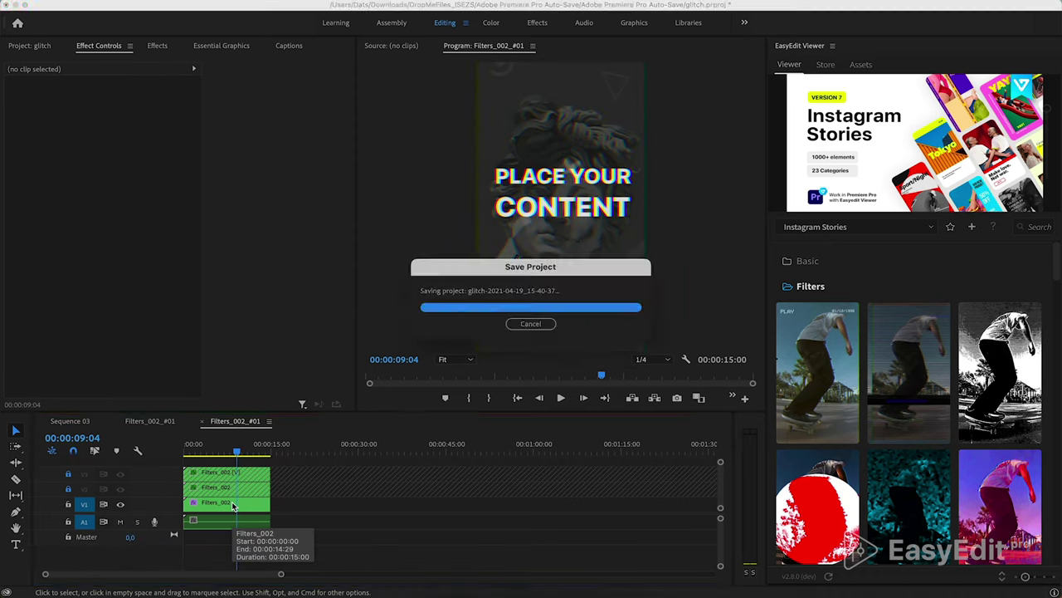
{"action": "double_click", "coordinate": [235, 501]}
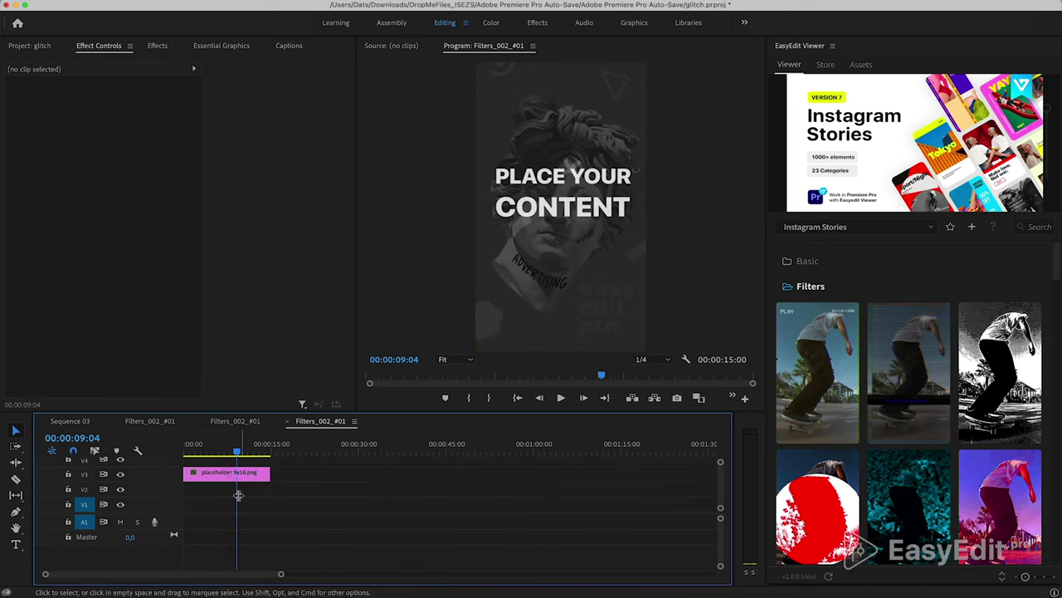
{"action": "left_click", "coordinate": [274, 448]}
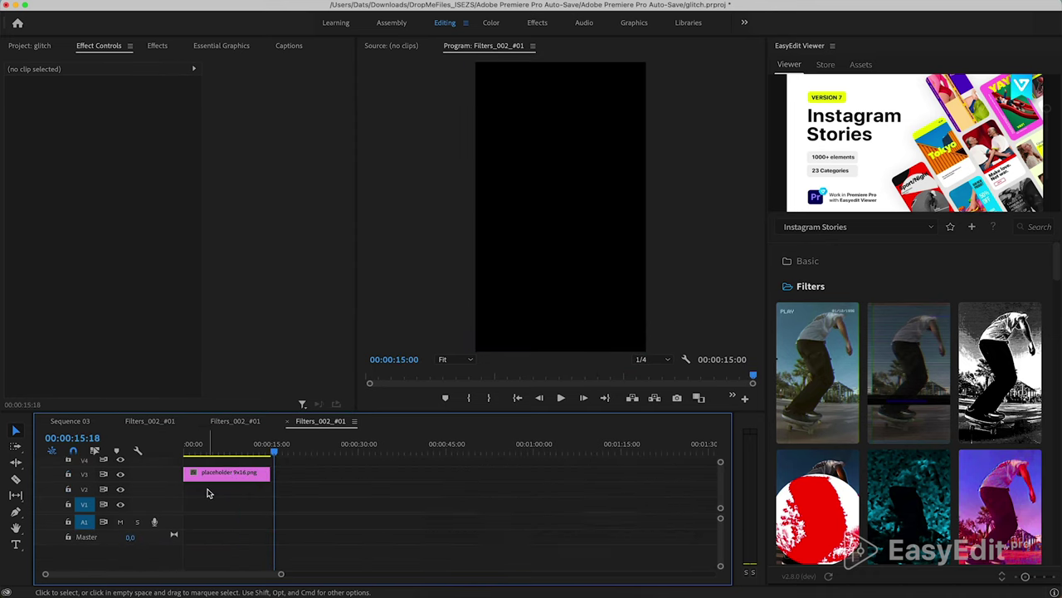
{"action": "left_click", "coordinate": [191, 449]}
{"action": "key", "text": "super+v"}
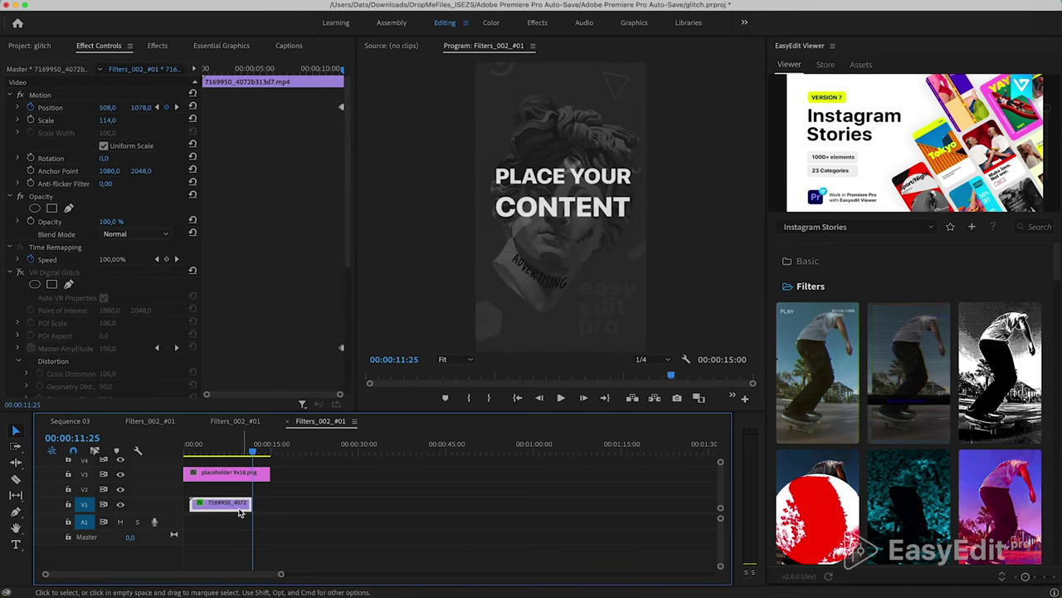
Move the pasted video to the start of V3 over placeholder 9x16.png and delete the placeholder's remaining part.
{"action": "left_click_drag", "start_coordinate": [233, 508], "coordinate": [218, 477]}
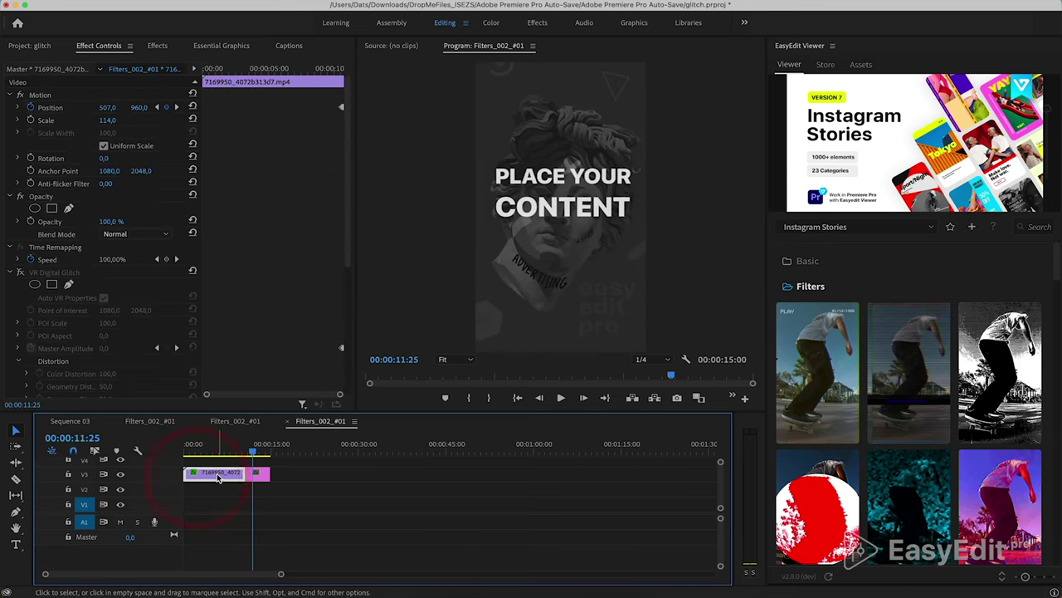
{"action": "left_click", "coordinate": [259, 474]}
{"action": "key", "text": "Delete"}
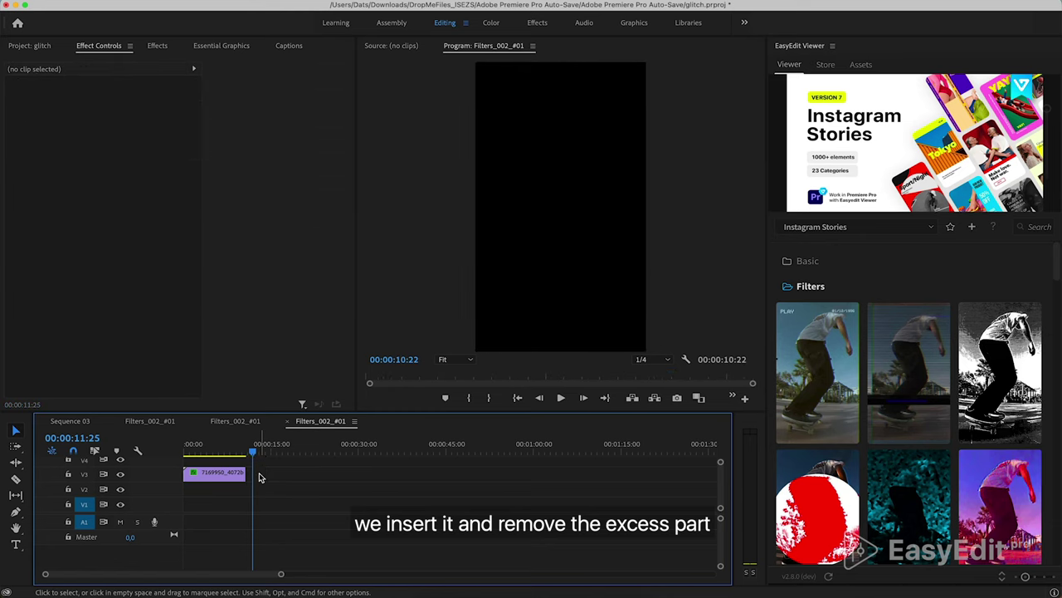
In Sequence 03, cut the Filters_002_#01 clip on V1 at 00:00:36:09 and delete the excess video after the cut.
{"action": "left_click", "coordinate": [90, 421]}
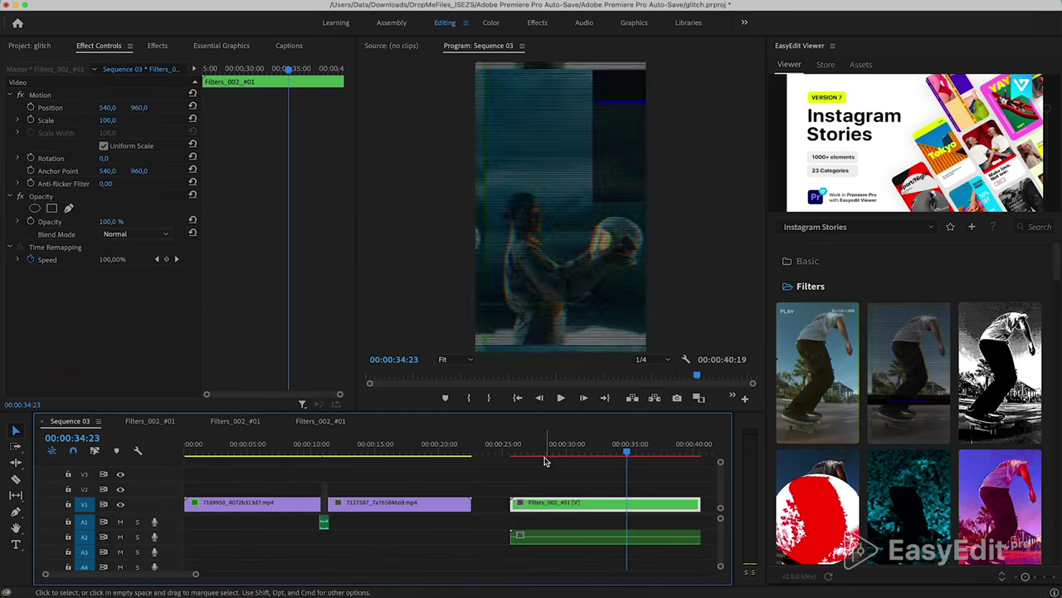
{"action": "scroll", "coordinate": [544, 462], "scroll_direction": "right", "scroll_amount": 2}
{"action": "left_click", "coordinate": [485, 454]}
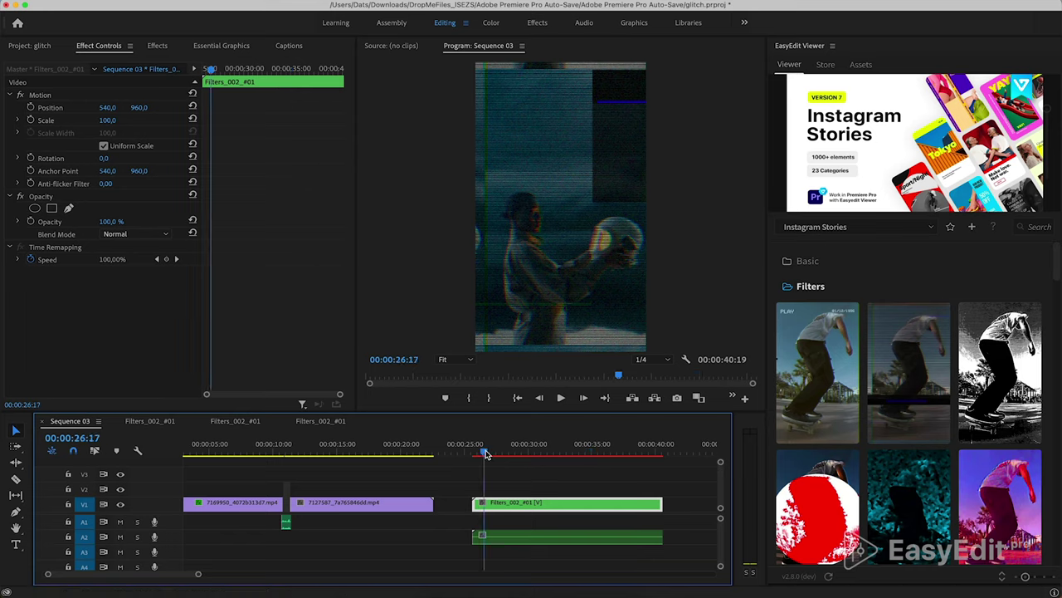
{"action": "left_click_drag", "start_coordinate": [485, 454], "coordinate": [610, 465]}
{"action": "key", "text": "c"}
{"action": "left_click", "coordinate": [610, 504]}
{"action": "key", "text": "v"}
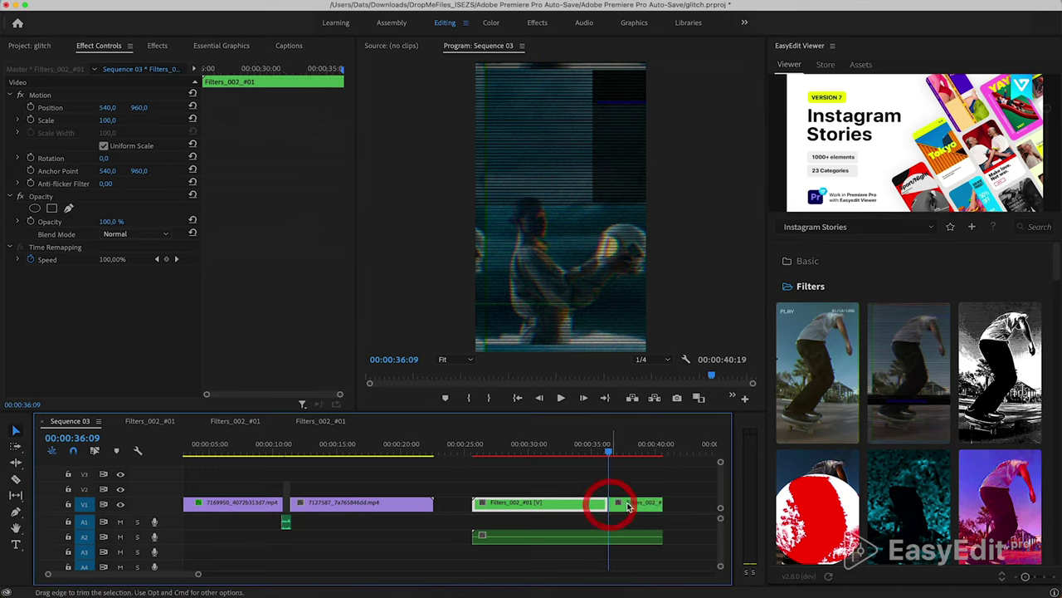
{"action": "left_click", "coordinate": [633, 503]}
{"action": "key", "text": "Delete"}
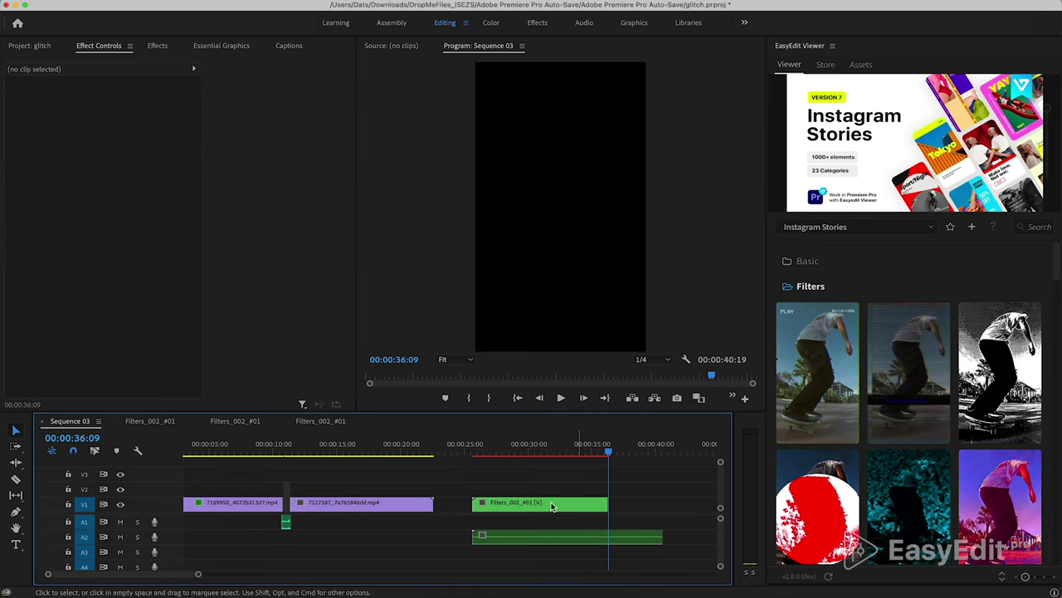
Render the sequence previews and move the playhead to 00:00:25:25, near the start of the Filters_002_#01 clip.
{"action": "key", "text": "Return"}
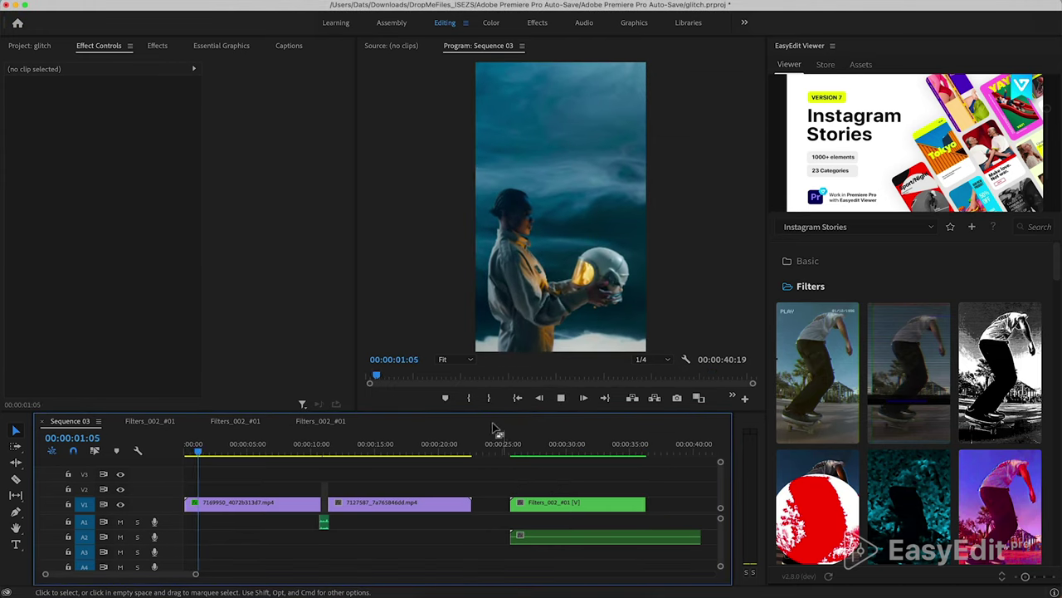
{"action": "left_click", "coordinate": [514, 449]}
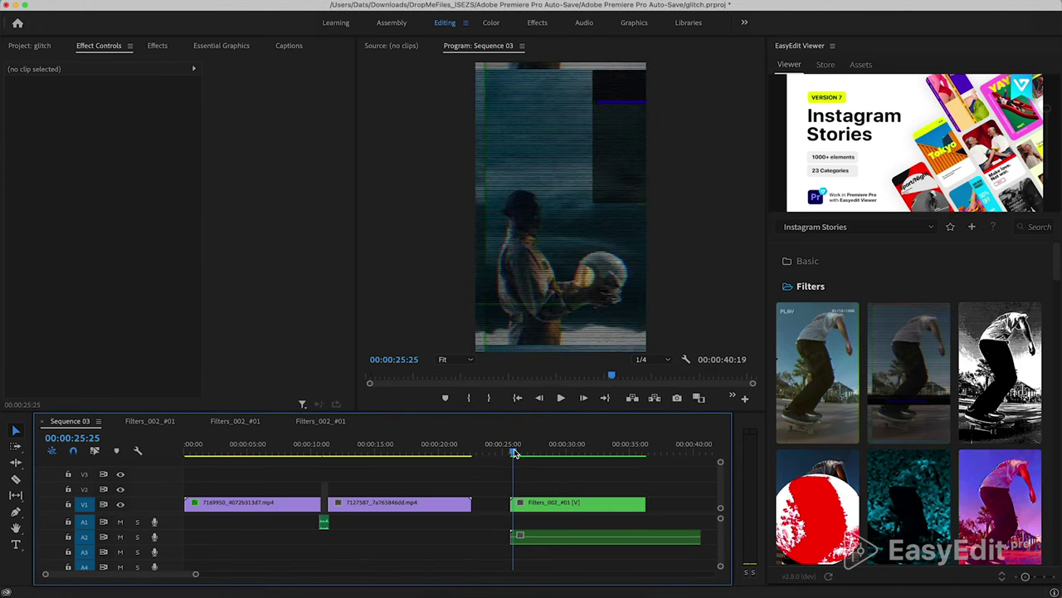